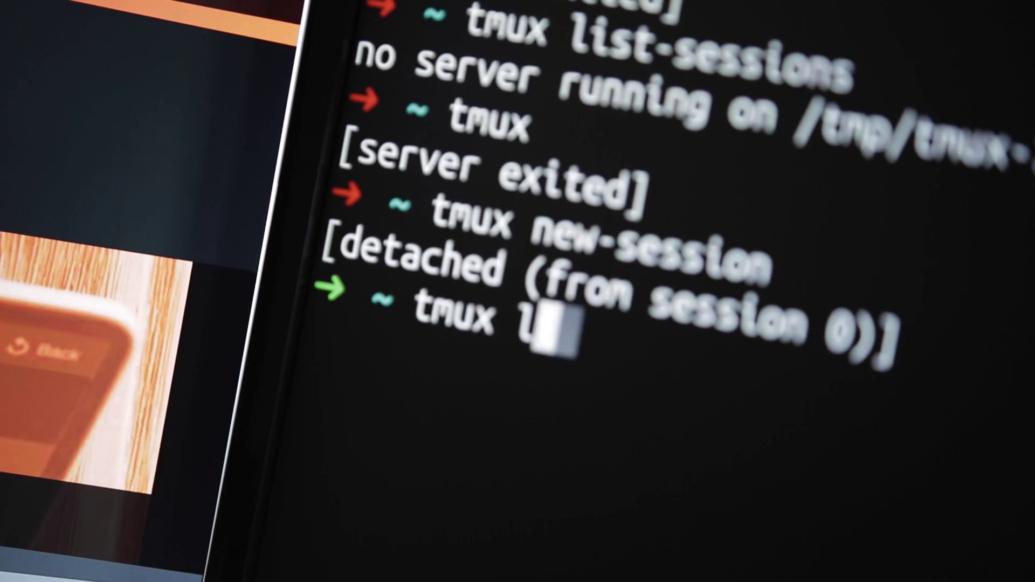
type("ist-sessions")
Run 'tmux list-sessions' to show the single existing tmux session
key("Return")
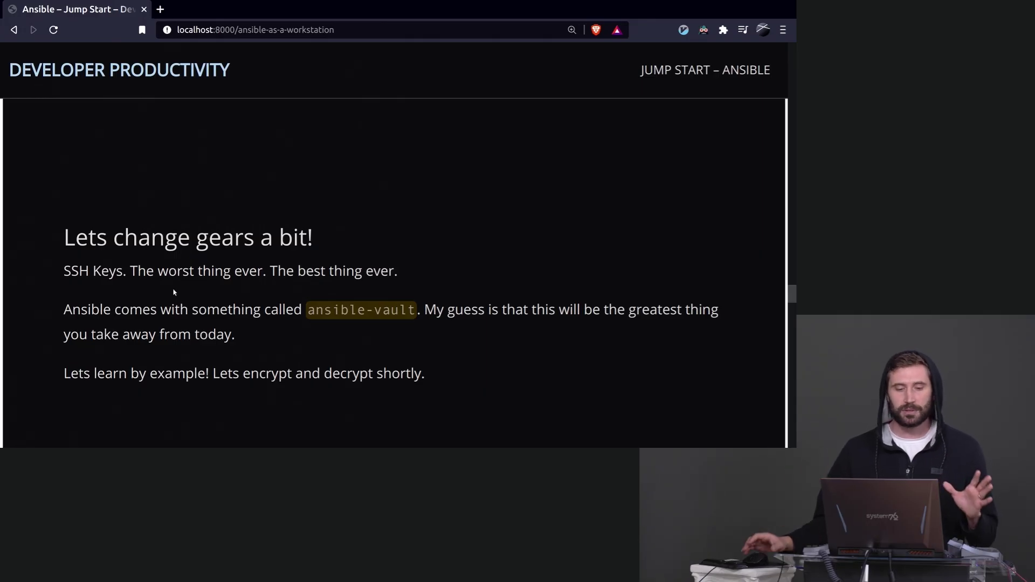
scroll(250, 327, "down", 1)
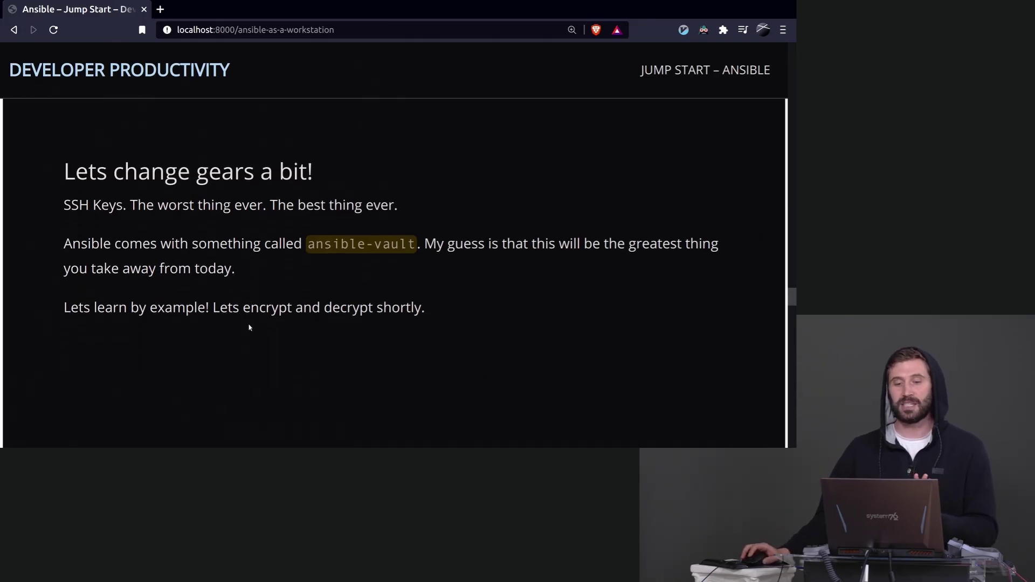
left_click_drag(232, 244, 407, 245)
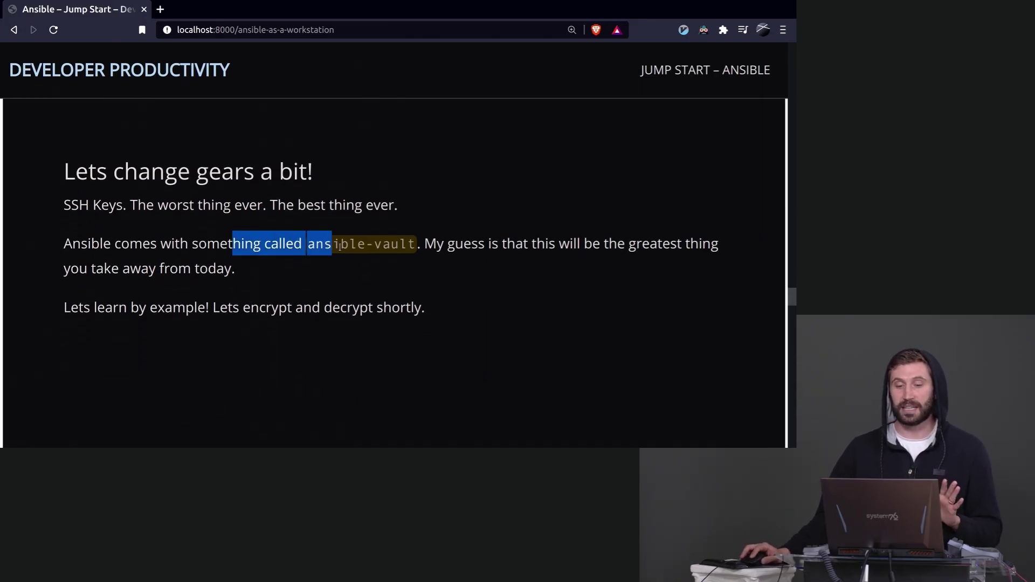
left_click(430, 274)
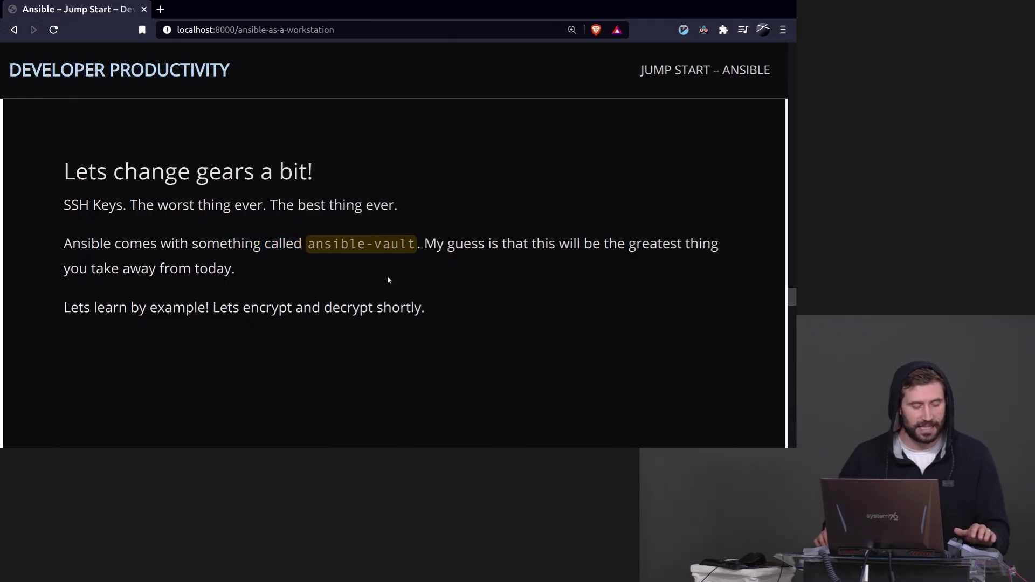
key("alt+Tab")
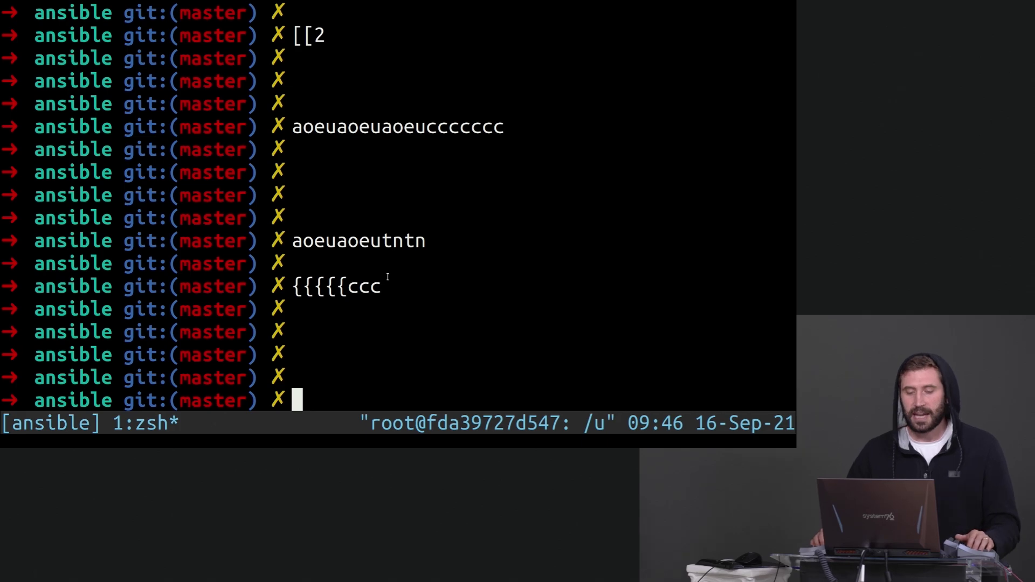
type("im .")
Open testfile in vim from the current-directory listing, save it and quit
key("Return")
type("vim .")
key("Return")
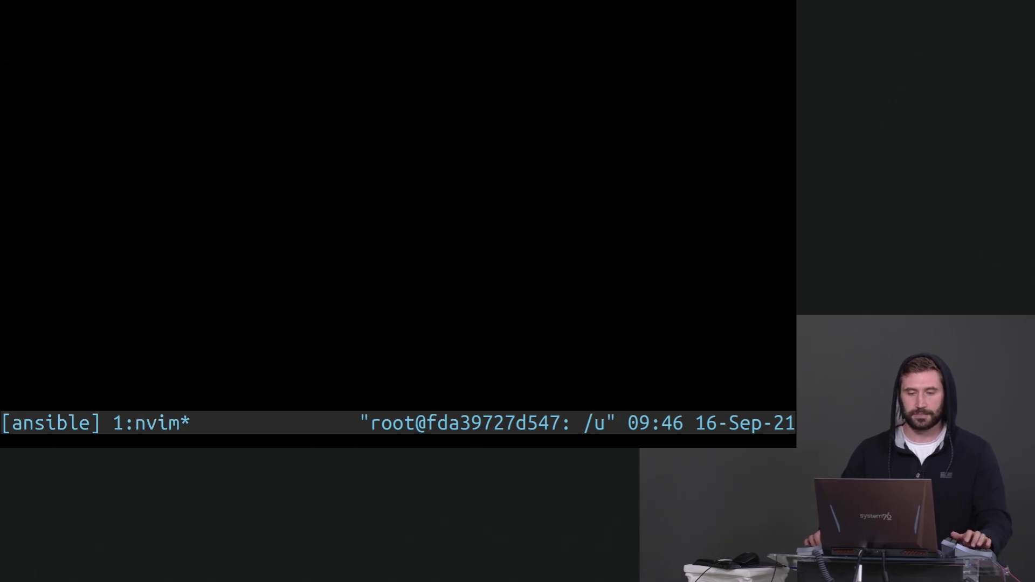
key("shift+g")
key("percent")
key("Escape")
key("d")
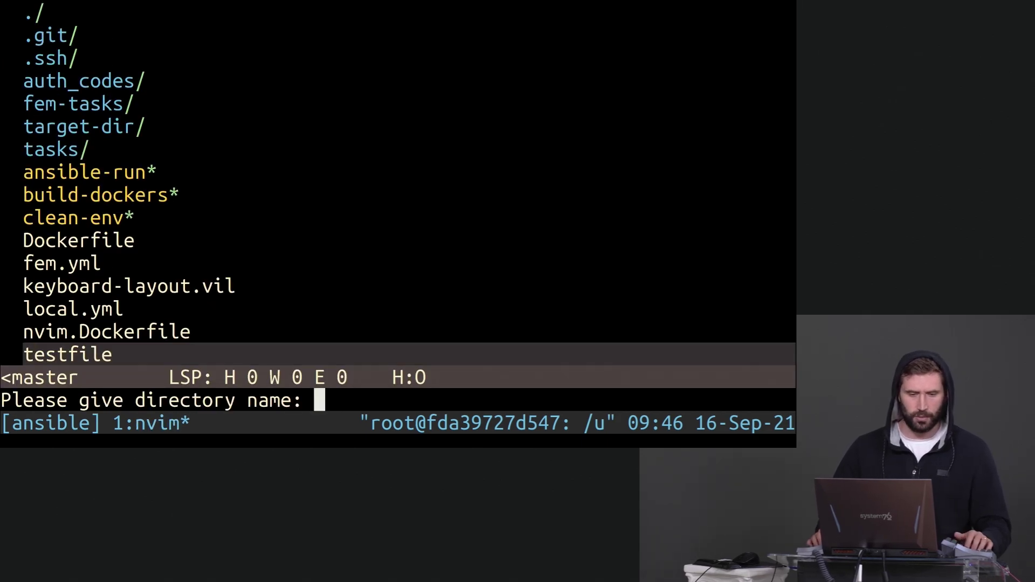
key("Escape")
type(":")
key("Return")
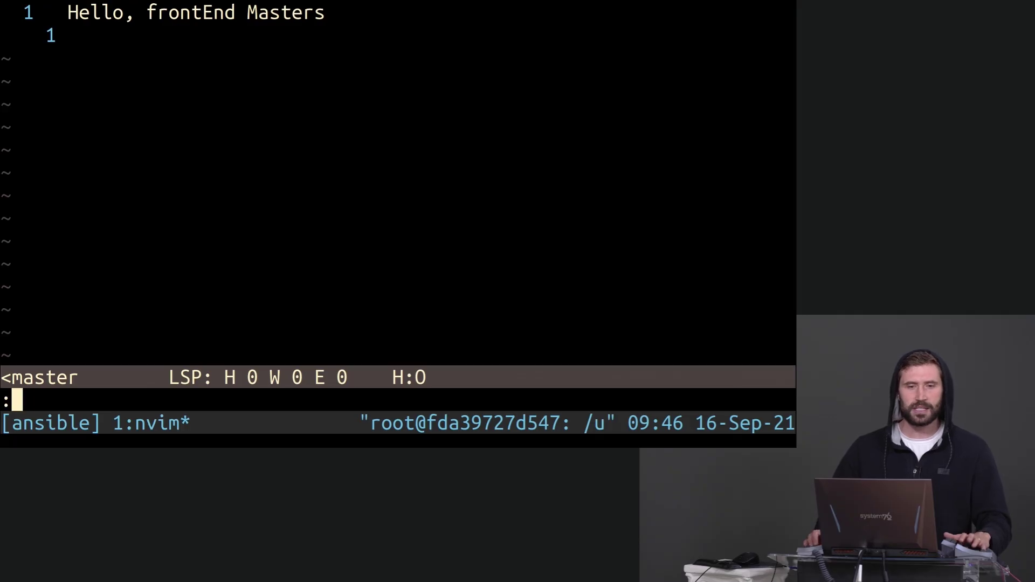
type("w")
key("Return")
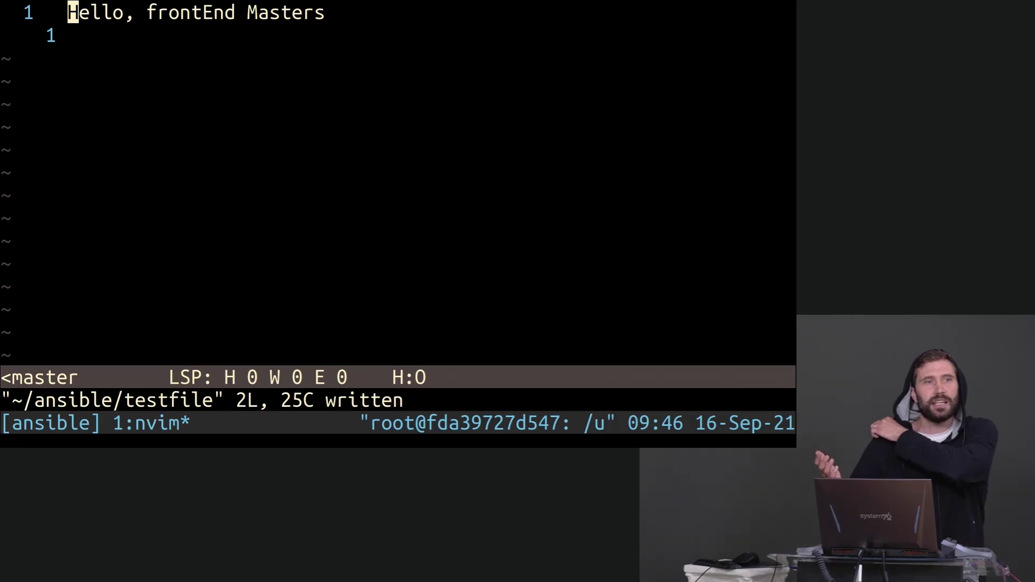
key("ctrl+c")
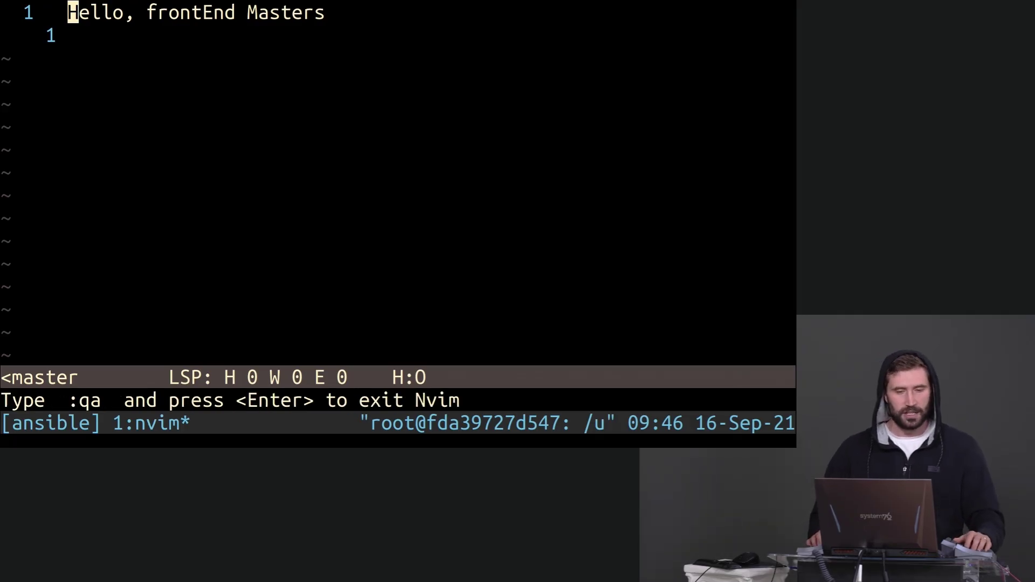
type(":wq")
key("Return")
type("ansi-")
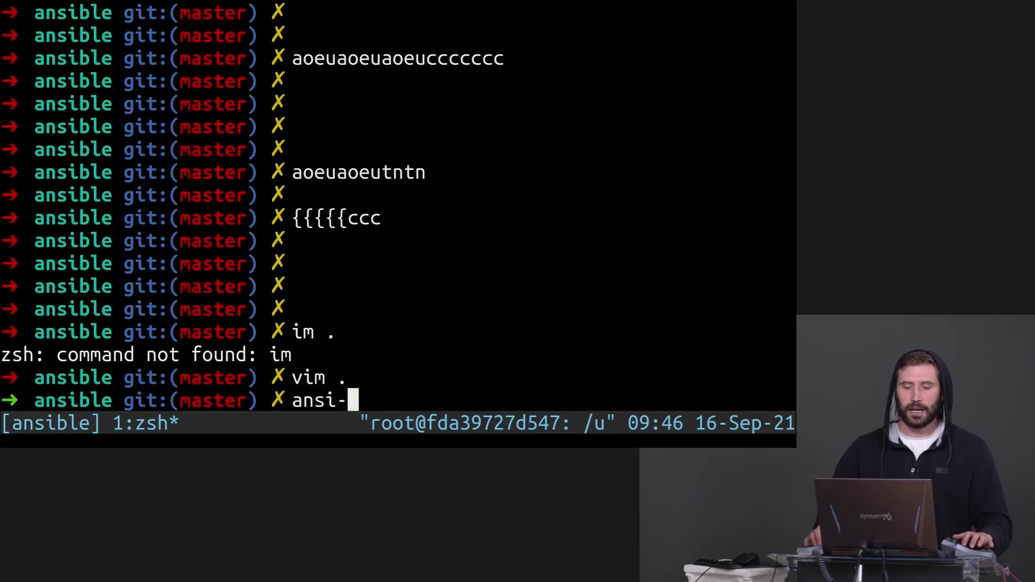
Encrypt testfile with 'ansible-vault encrypt', entering a new vault password twice
key("BackSpace")
type("ble-")
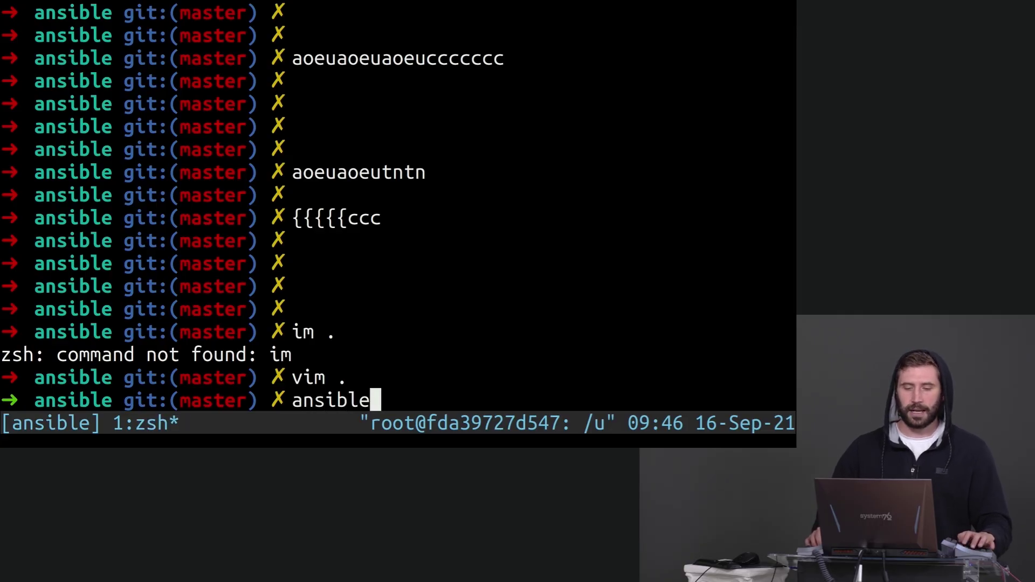
type("vault en")
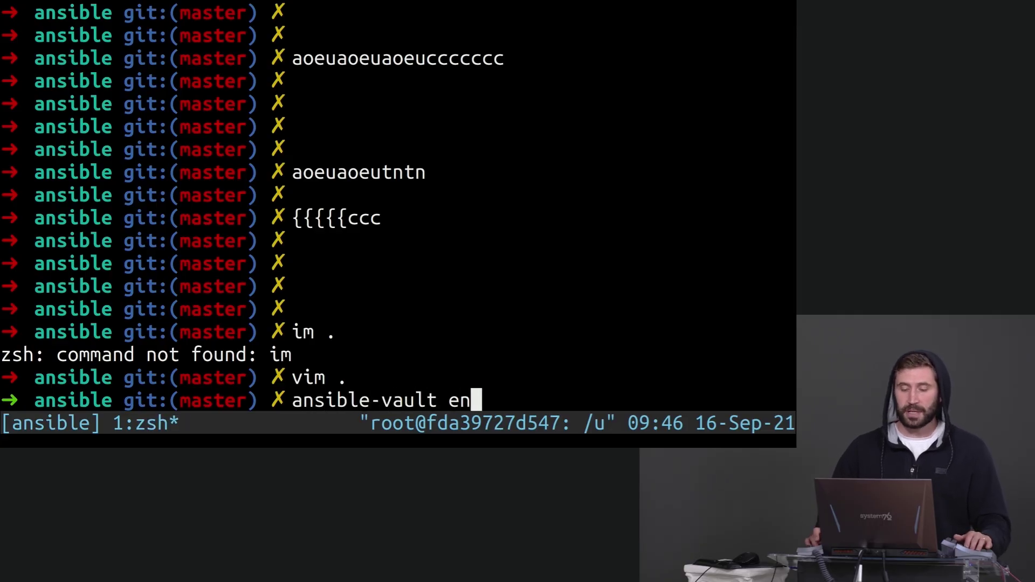
type("crypt")
key("Tab")
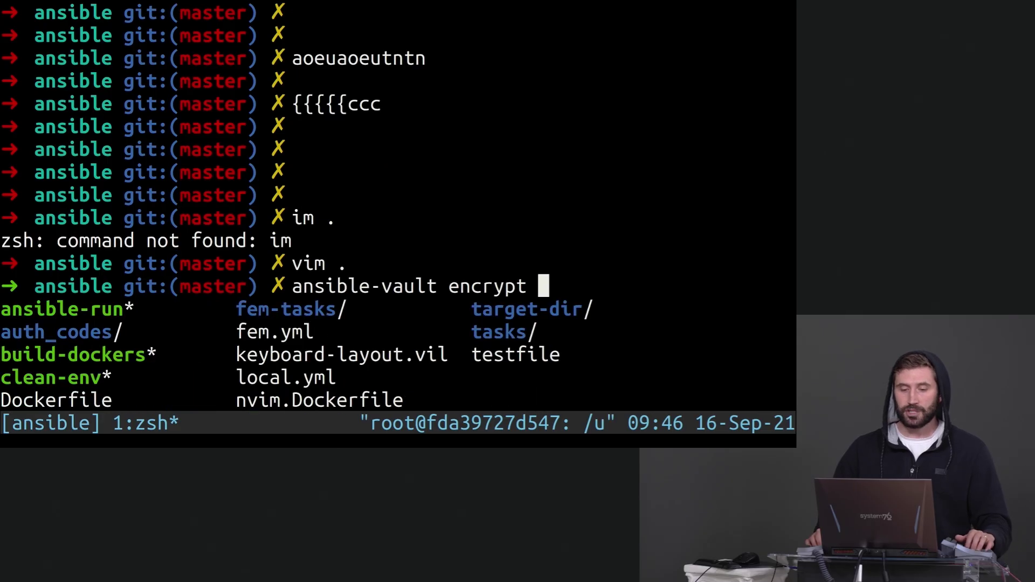
type("testfile")
key("Return")
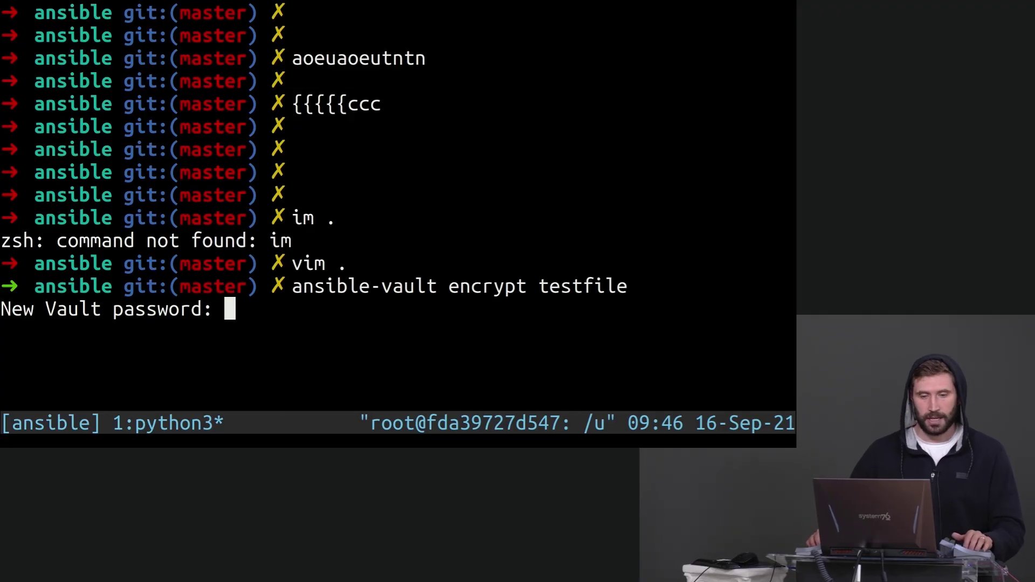
key("Return")
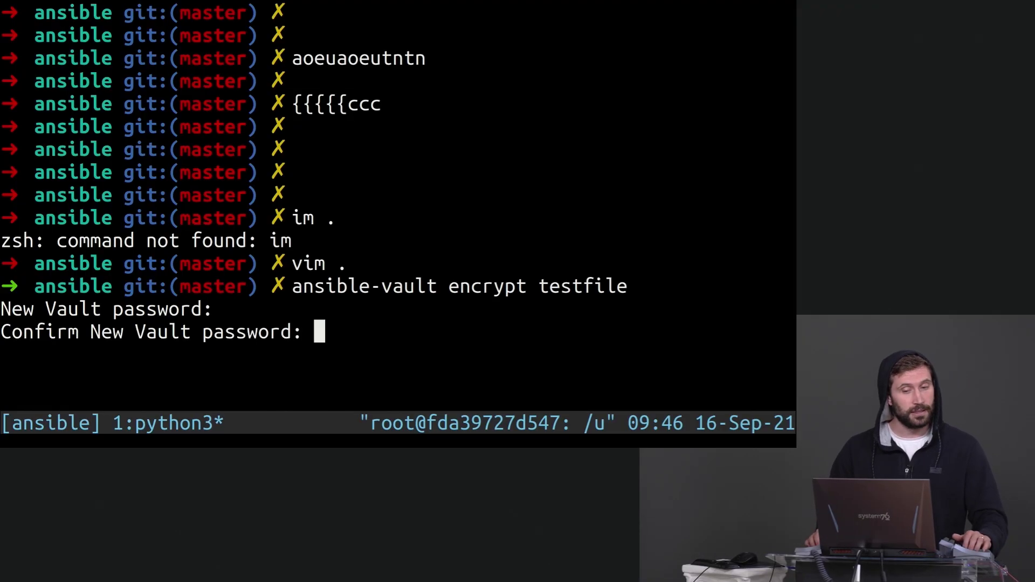
key("Return")
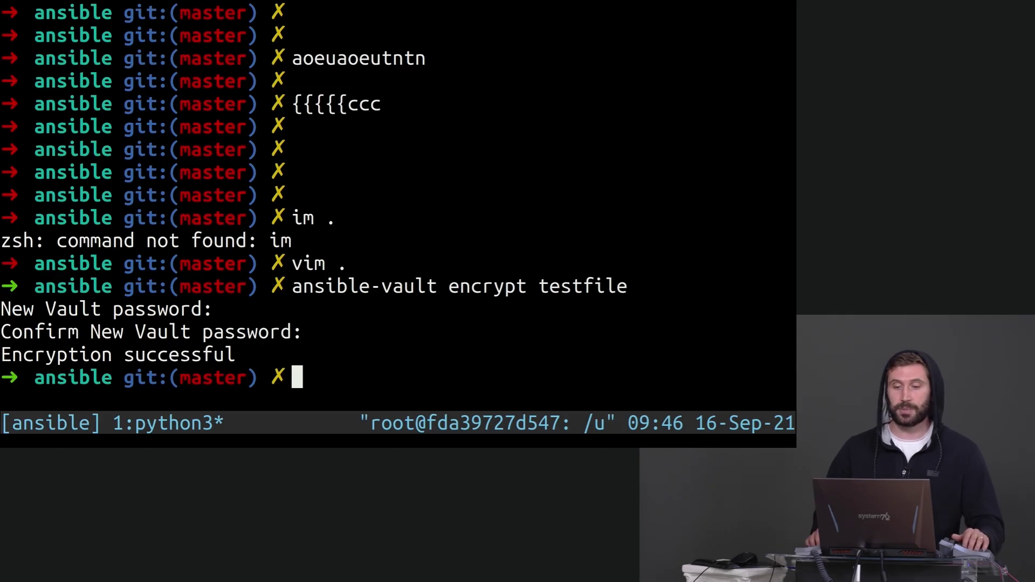
type("cat testfile")
Print testfile with cat and highlight AES256 in its $ANSIBLE_VAULT header
key("Return")
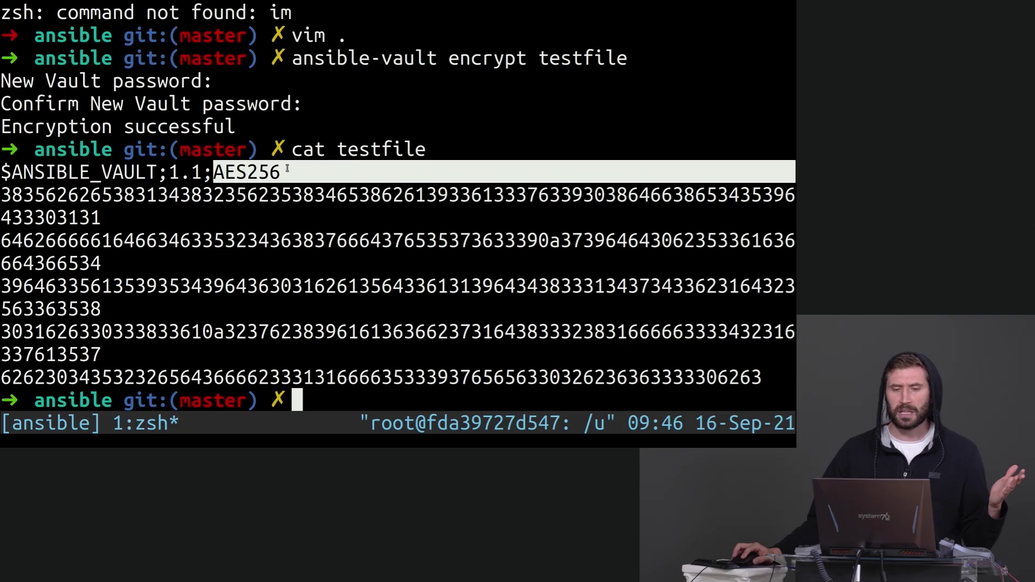
left_click_drag(214, 172, 279, 172)
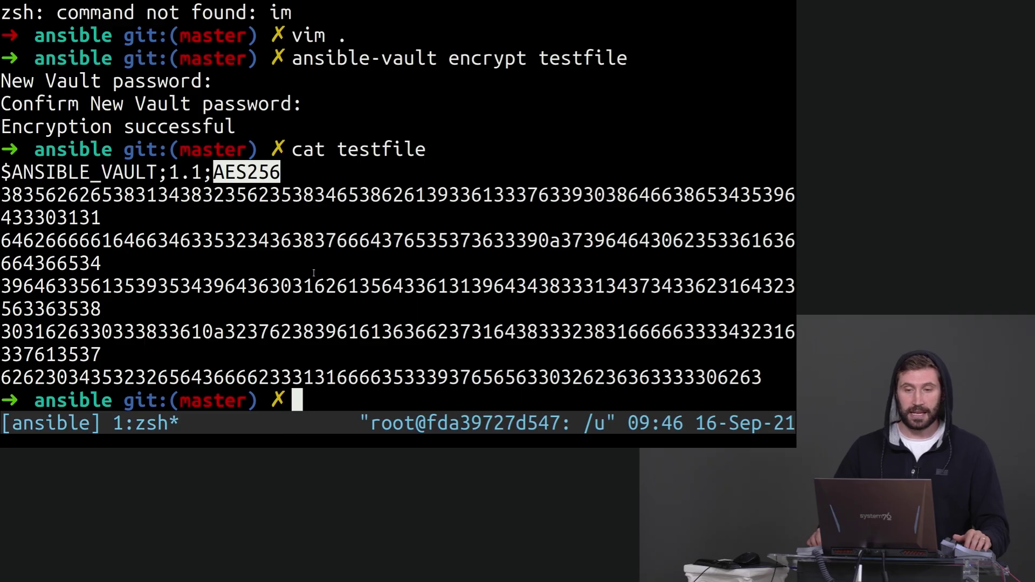
type("ansible")
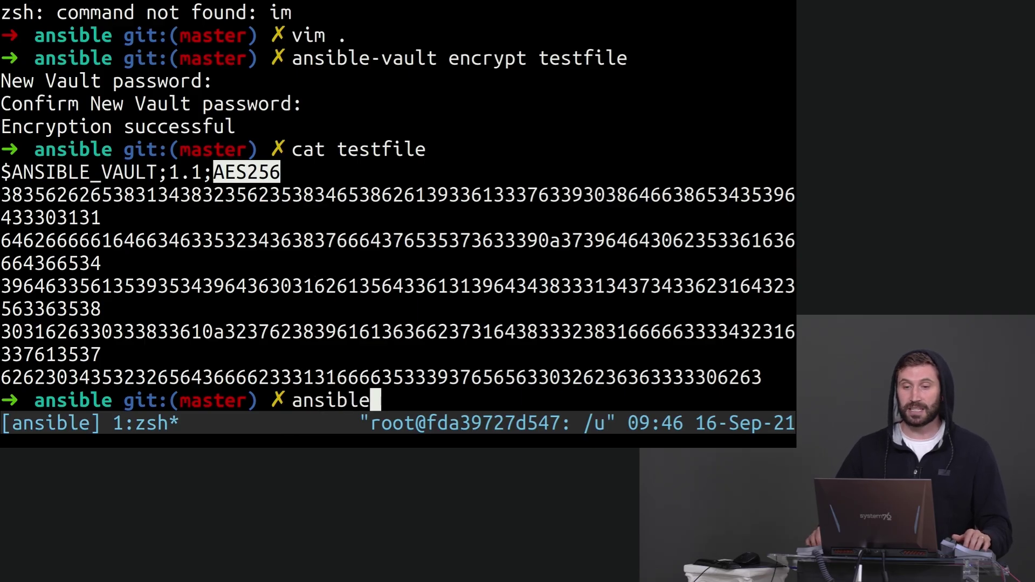
type("-vault ")
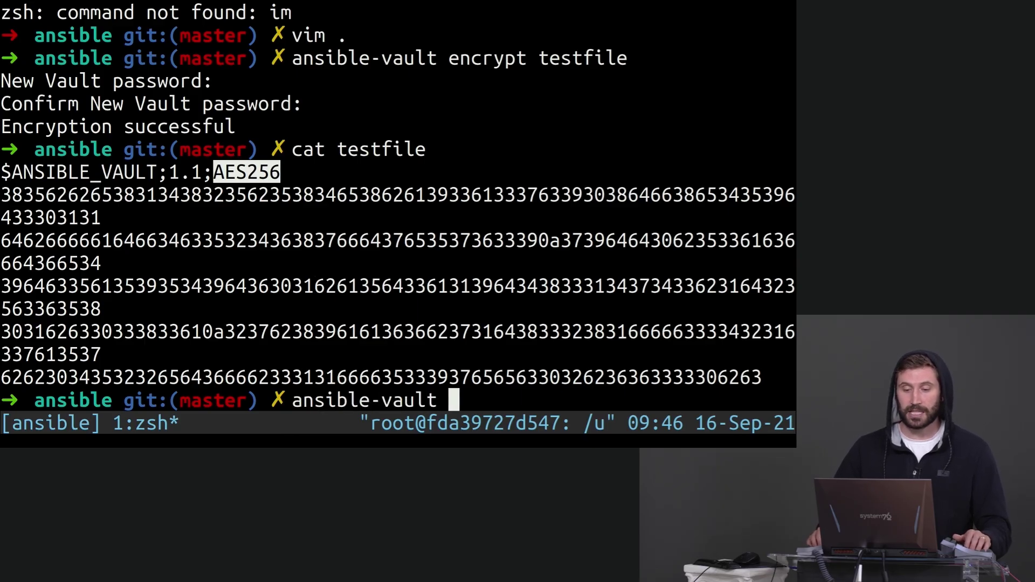
type("decrypt .ssh/id_rsa")
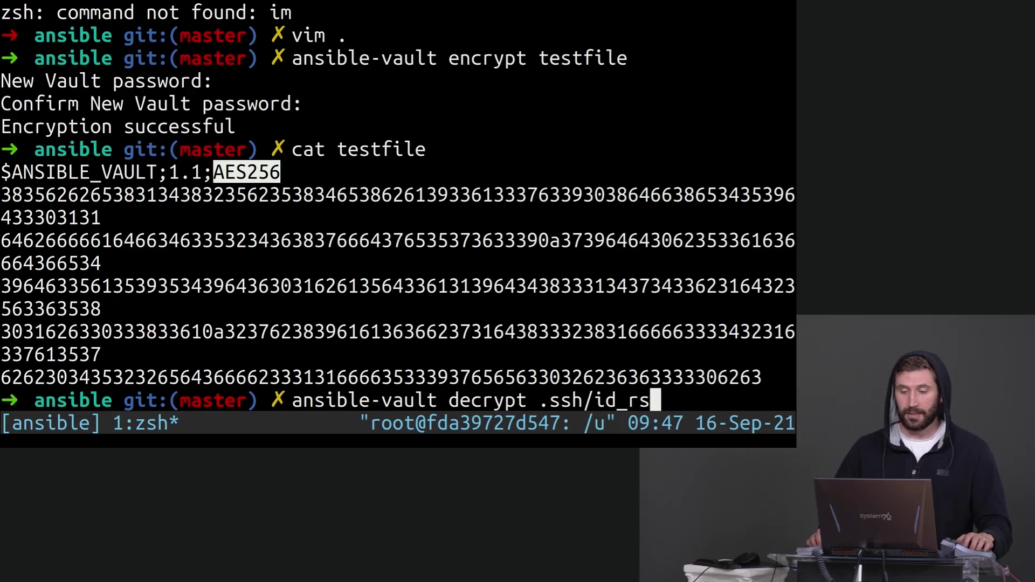
Decrypt testfile with ansible-vault, cat 'Hello, frontEnd Masters', then return to the slide
key("BackSpace")
key("BackSpace")
key("BackSpace")
type("estfile")
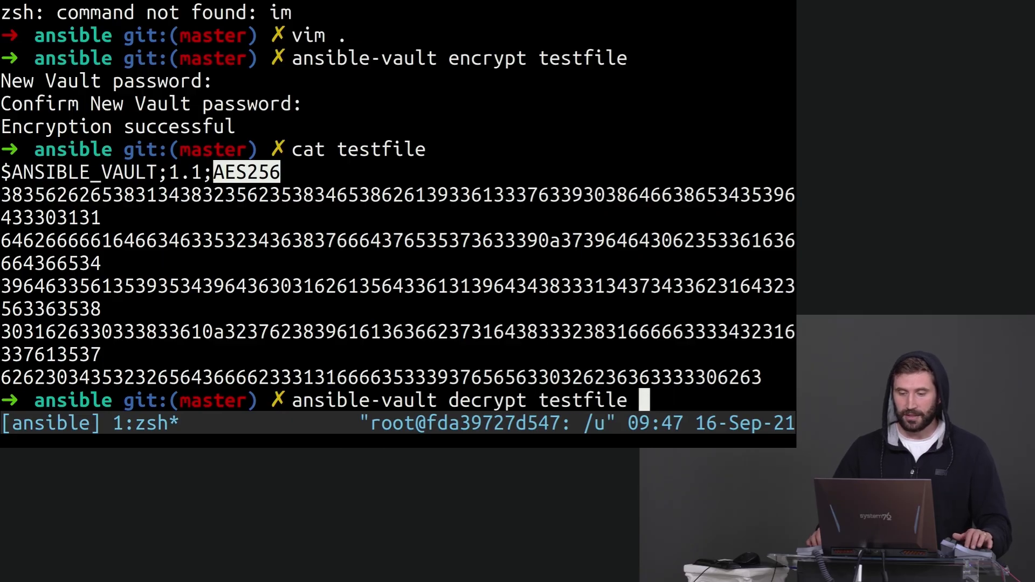
key("Return")
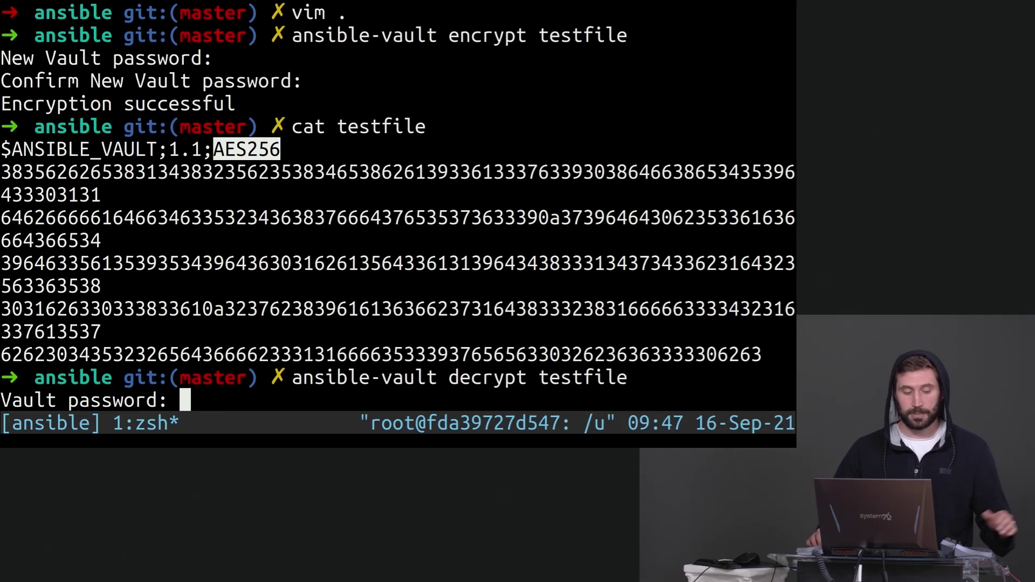
key("Return")
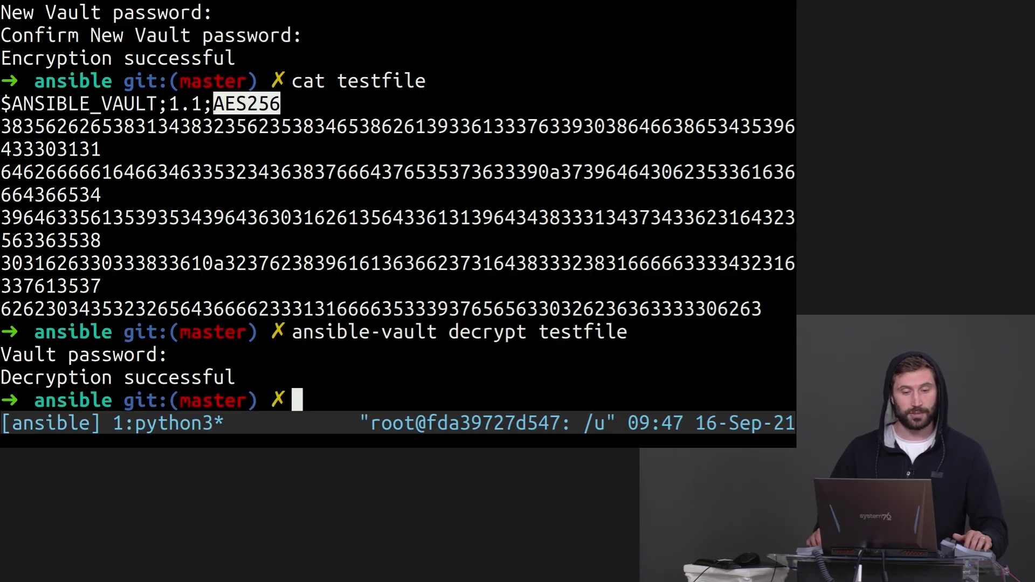
type("cat testfile")
key("Return")
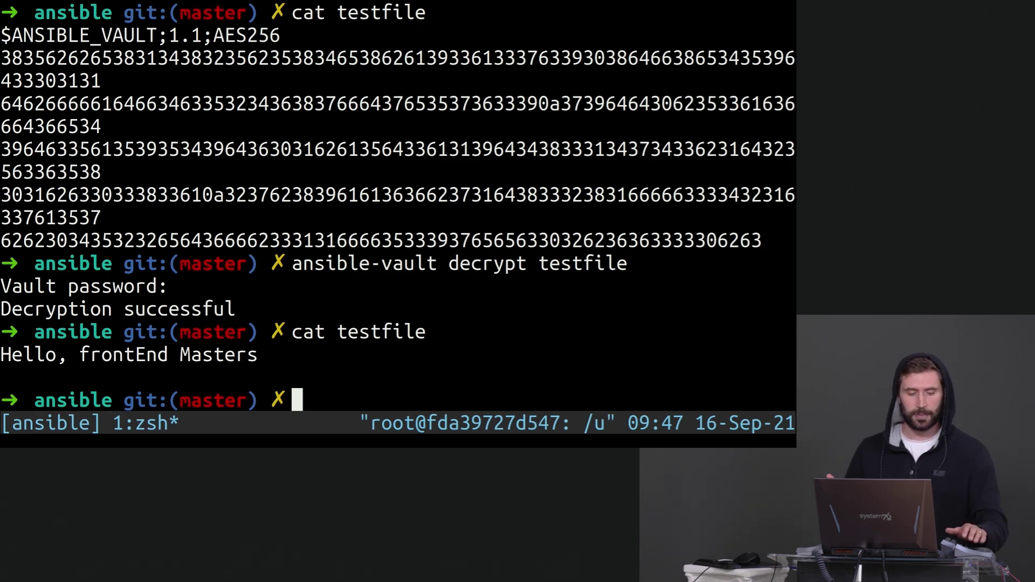
key("alt+Tab")
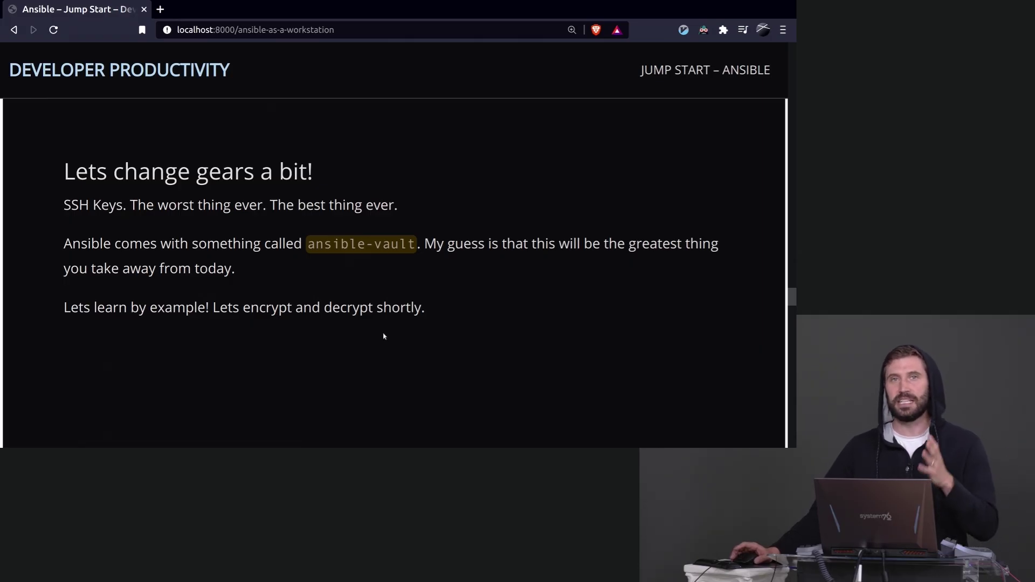
scroll(367, 326, "down", 1)
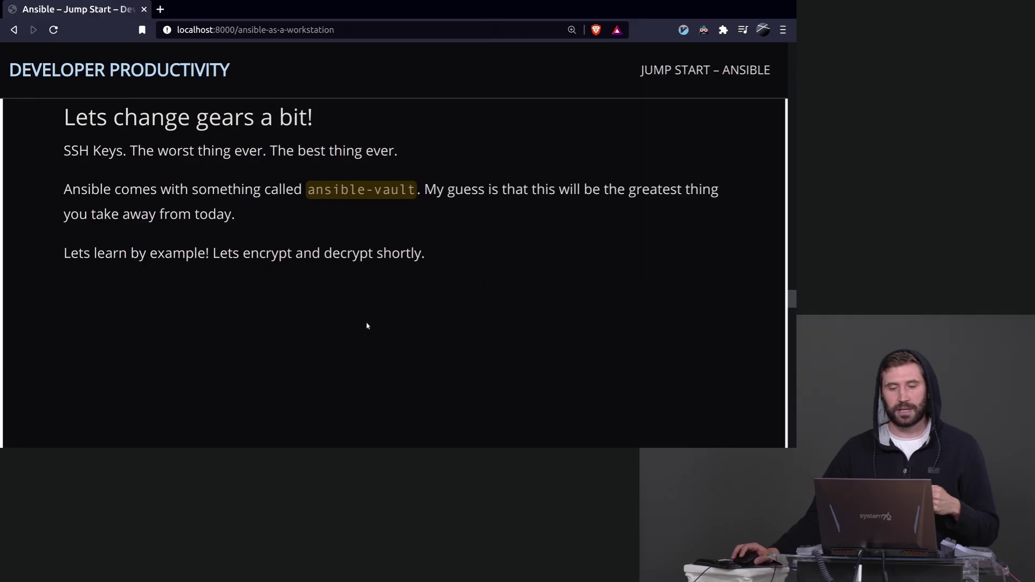
scroll(367, 327, "down", 2)
scroll(366, 326, "down", 2)
scroll(367, 326, "down", 1)
scroll(366, 326, "down", 1)
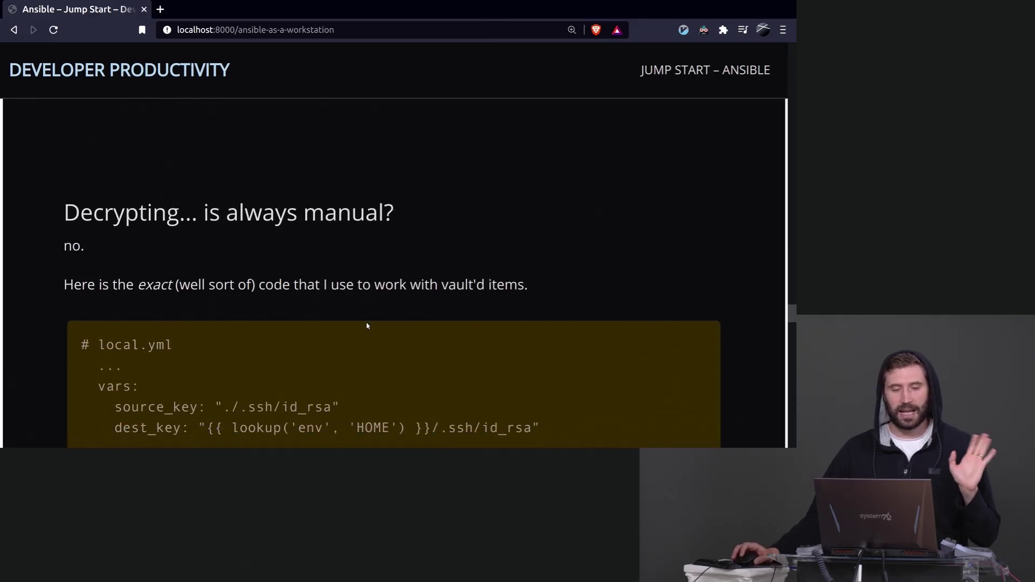
scroll(366, 326, "down", 1)
scroll(366, 326, "down", 1)
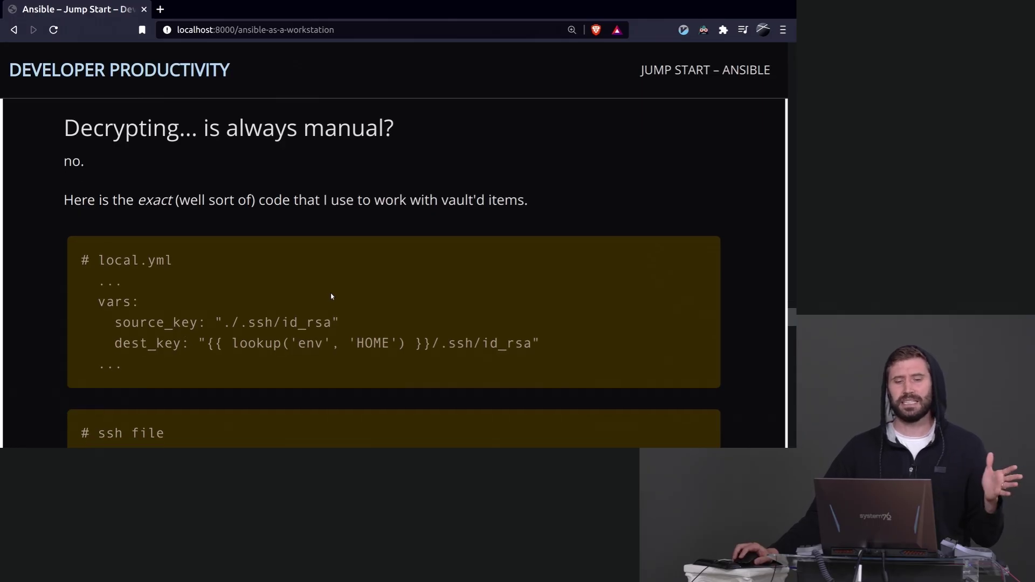
scroll(331, 296, "down", 2)
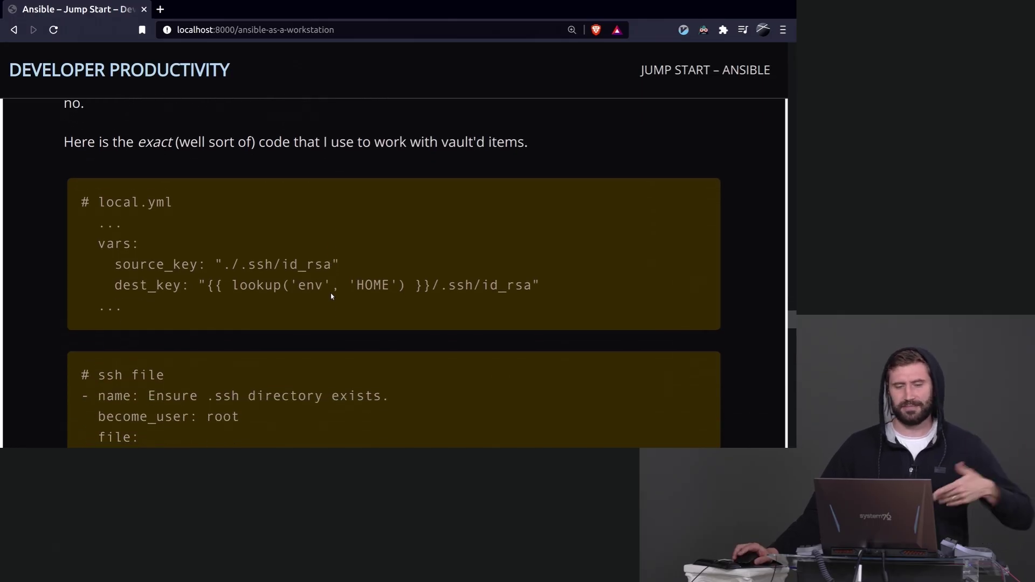
scroll(331, 296, "down", 2)
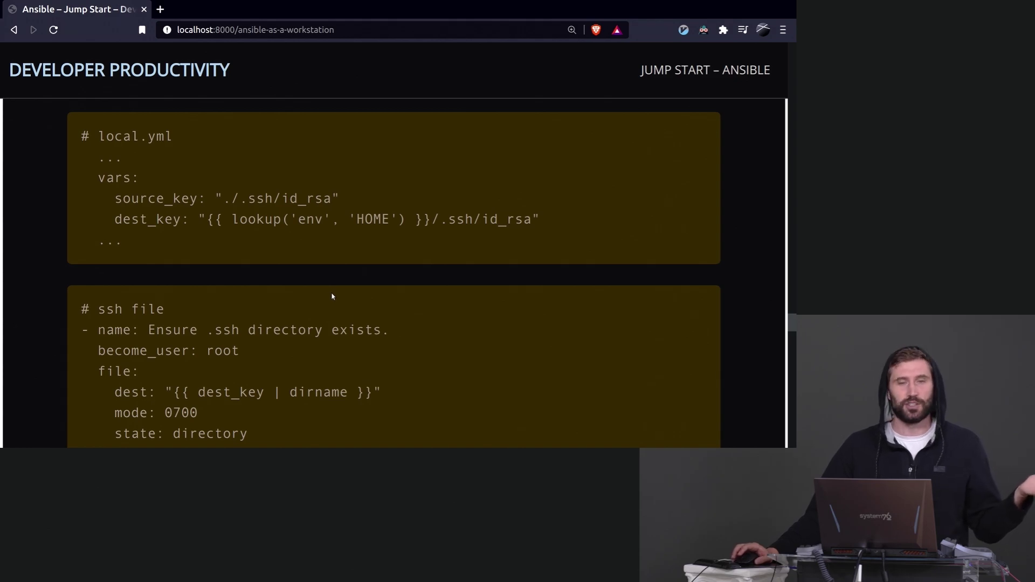
Highlight the source_key/dest_key vars, the ./.ssh/id_rsa path, and the .ssh directory task
left_click_drag(107, 157, 279, 225)
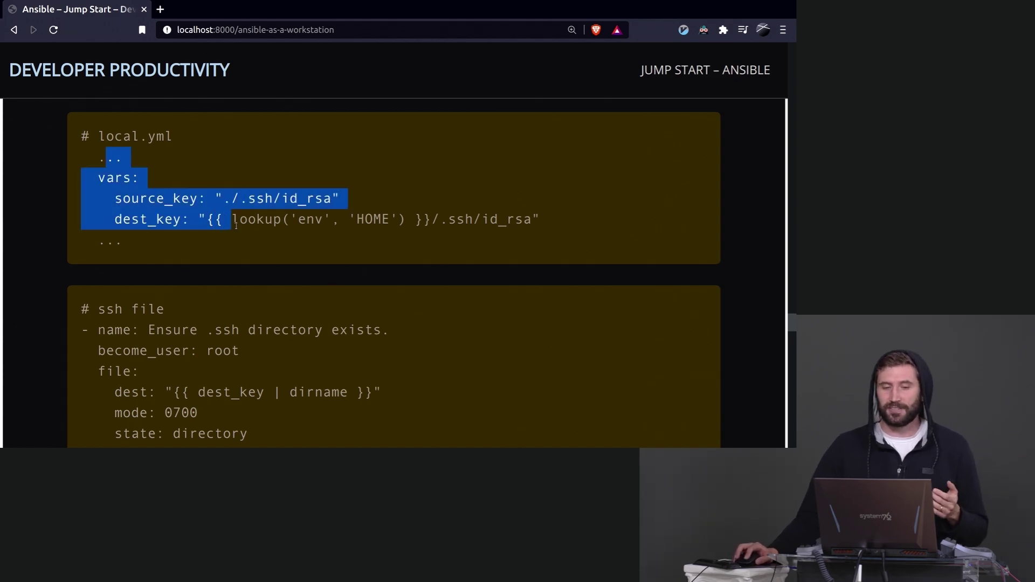
left_click(274, 232)
left_click_drag(231, 198, 526, 220)
left_click(352, 213)
left_click(446, 266)
scroll(439, 270, "down", 3)
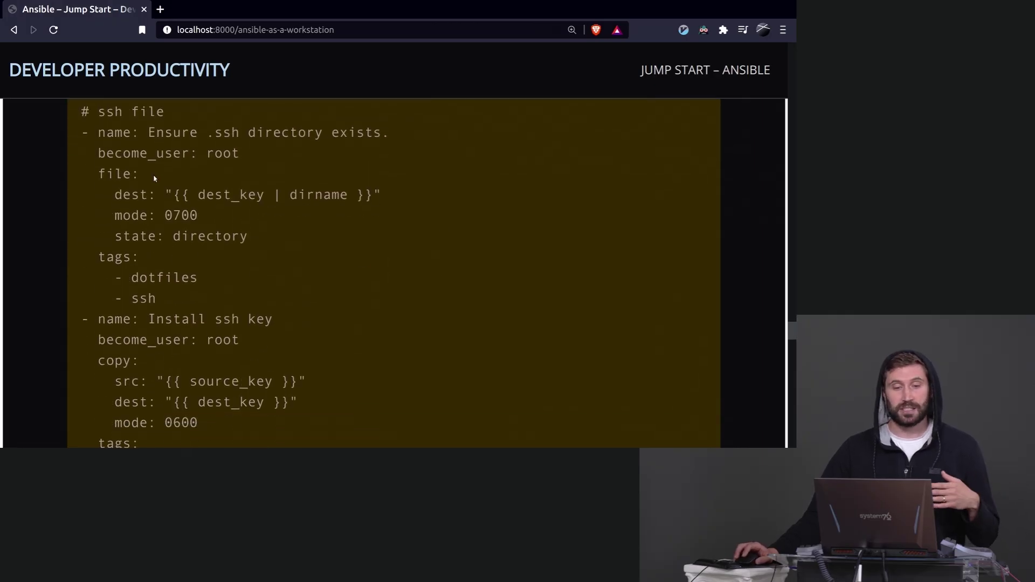
mouse_move(148, 133)
left_mouse_down()
mouse_move(223, 236)
mouse_move(299, 381)
left_mouse_up()
left_click(418, 394)
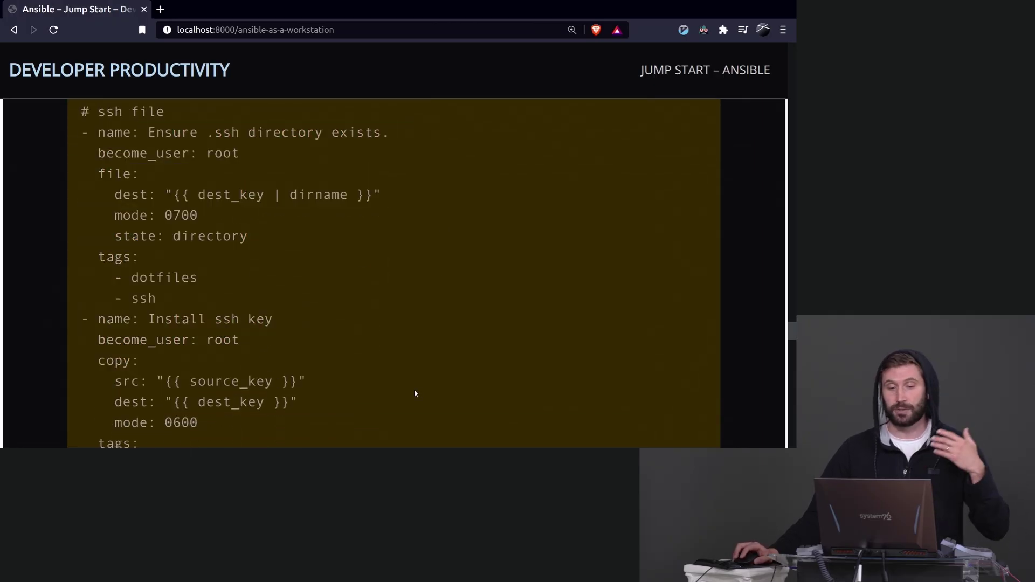
scroll(415, 394, "down", 1)
Highlight the 0700 mode, the copy task's source and destination, and the dotfiles/ssh tags
double_click(184, 183)
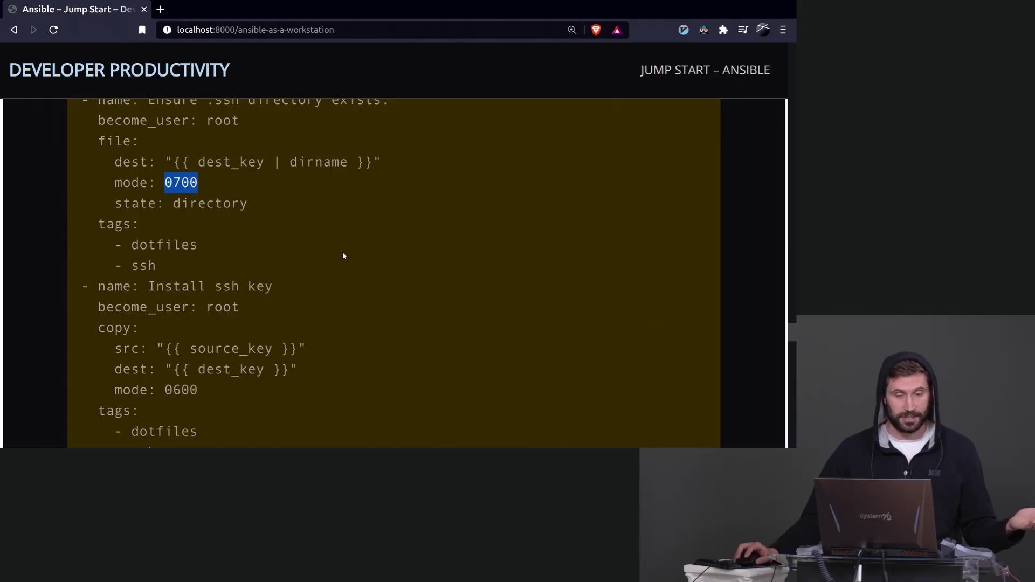
scroll(400, 279, "down", 2)
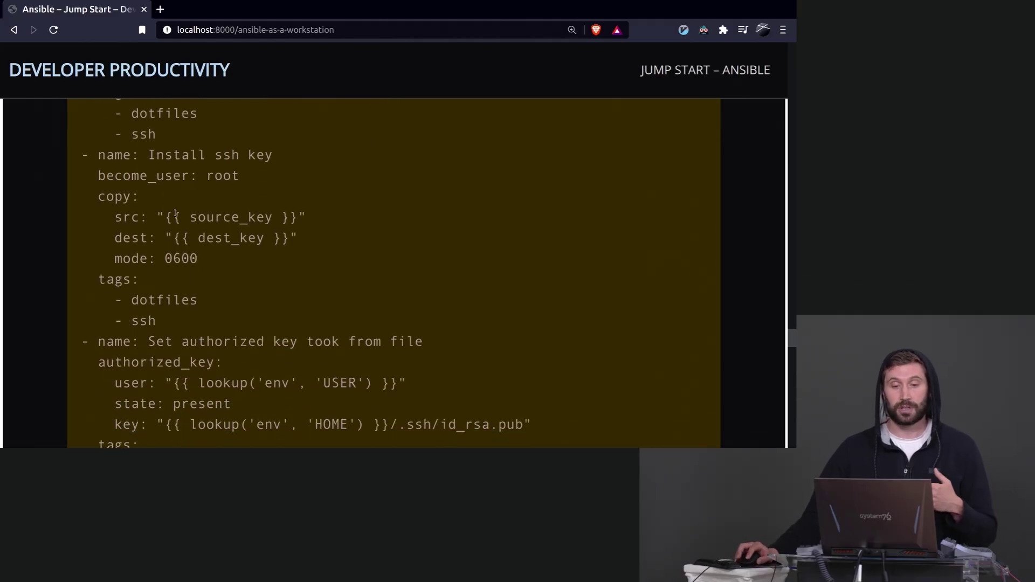
left_click_drag(175, 214, 271, 217)
left_click_drag(214, 238, 243, 243)
left_click(302, 275)
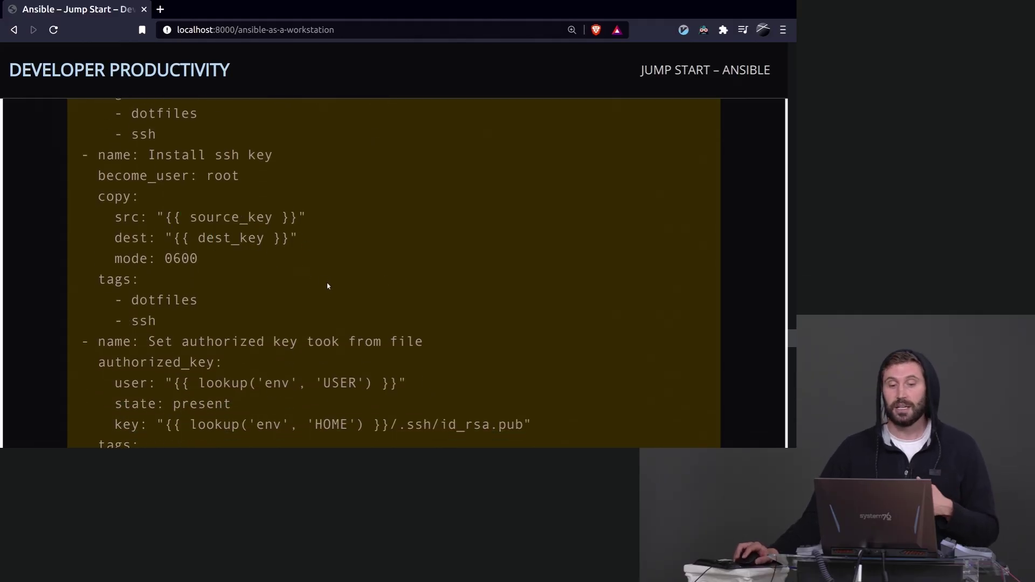
scroll(236, 266, "down", 2)
left_click_drag(112, 227, 213, 259)
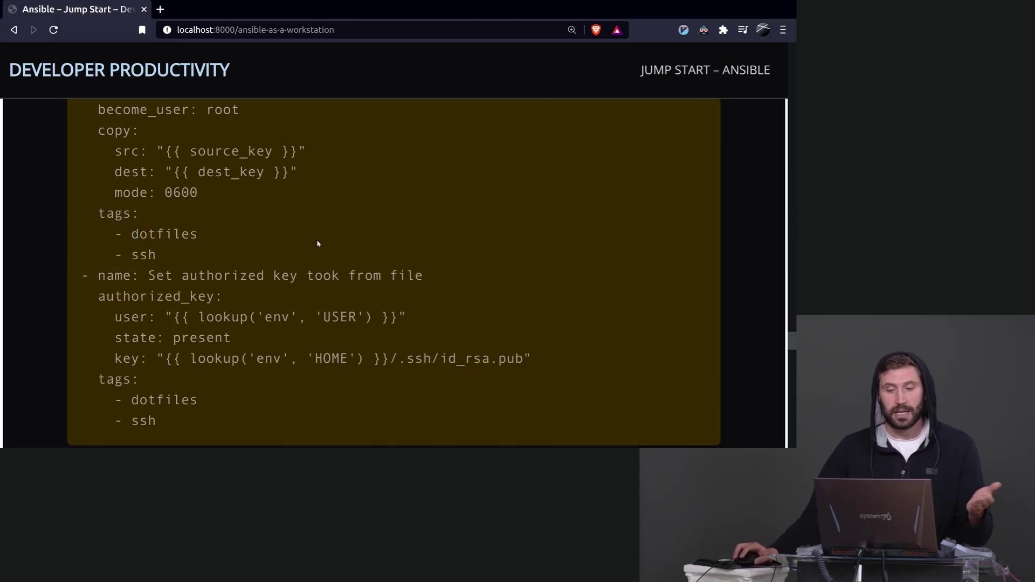
scroll(317, 243, "down", 2)
left_click_drag(140, 230, 404, 321)
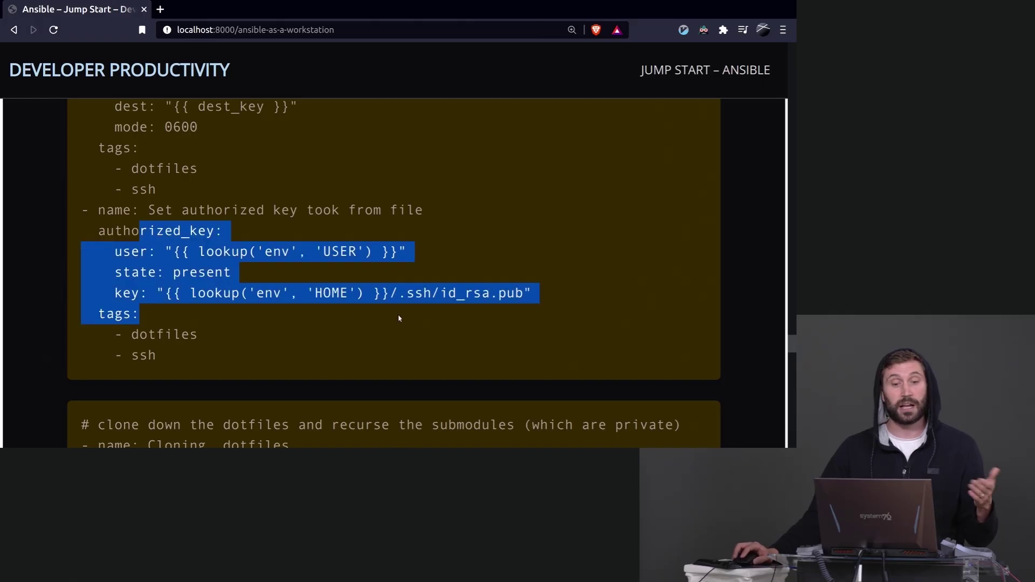
left_click(376, 318)
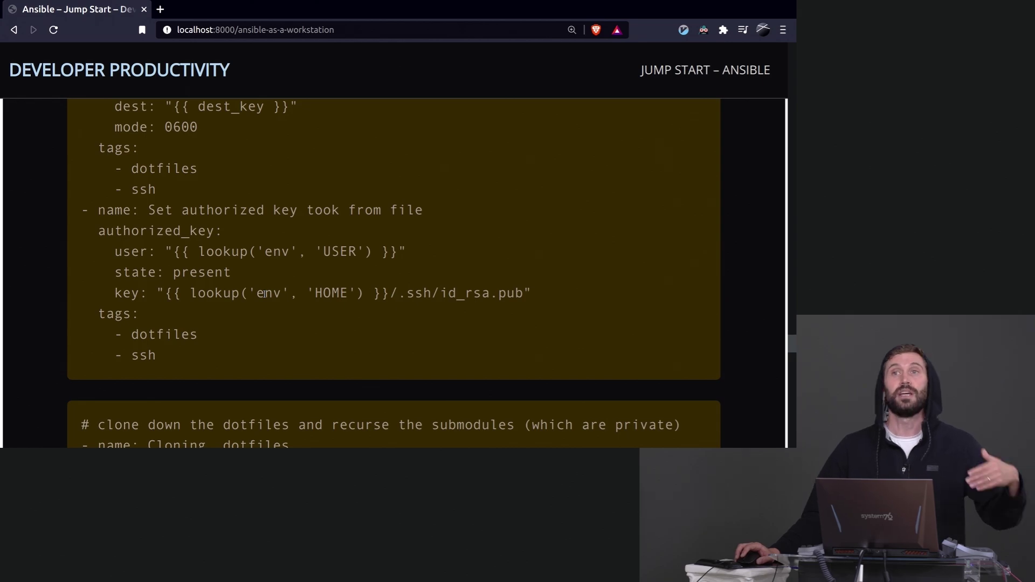
scroll(264, 293, "down", 1)
scroll(263, 293, "down", 1)
scroll(263, 292, "down", 1)
scroll(263, 293, "down", 1)
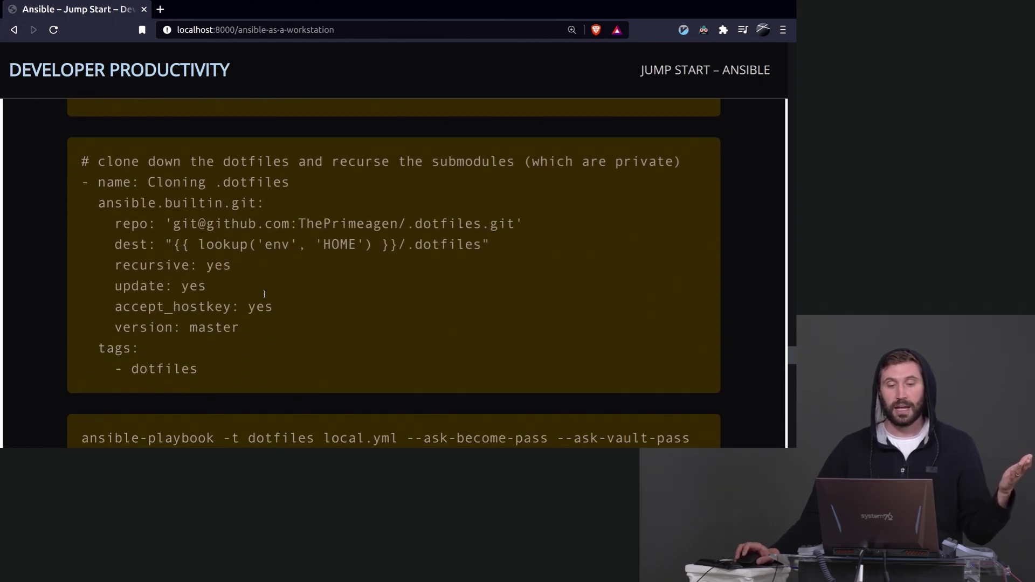
Highlight the Cloning .dotfiles task, its repository, recursive: yes, and the playbook command options
left_click_drag(135, 186, 339, 352)
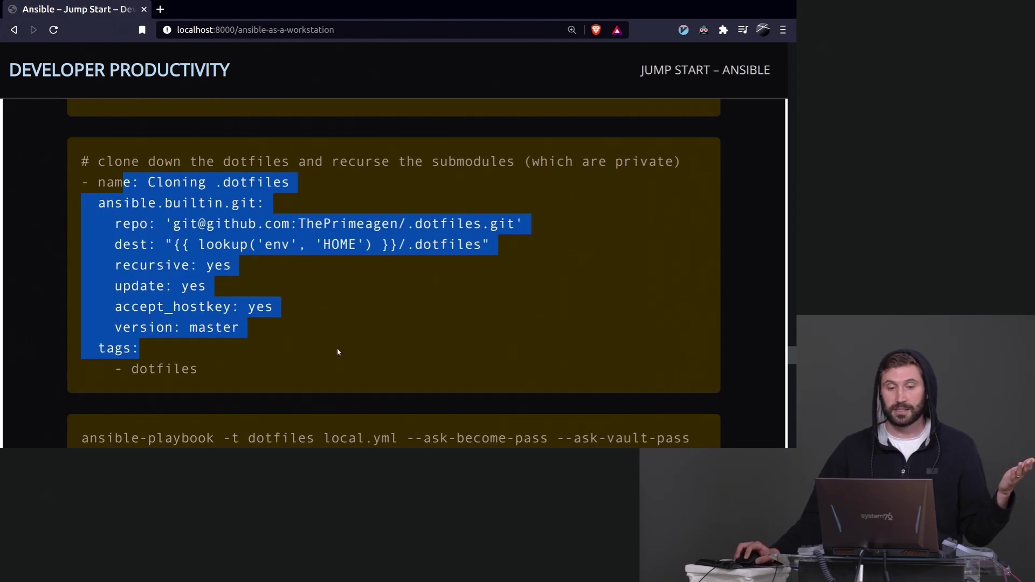
left_click_drag(205, 225, 490, 224)
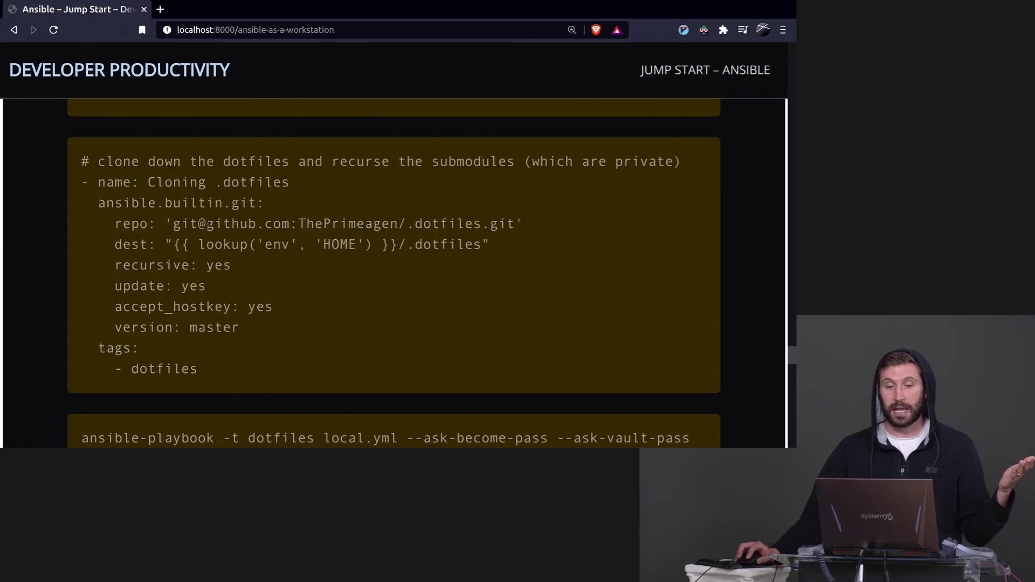
left_click_drag(140, 266, 223, 273)
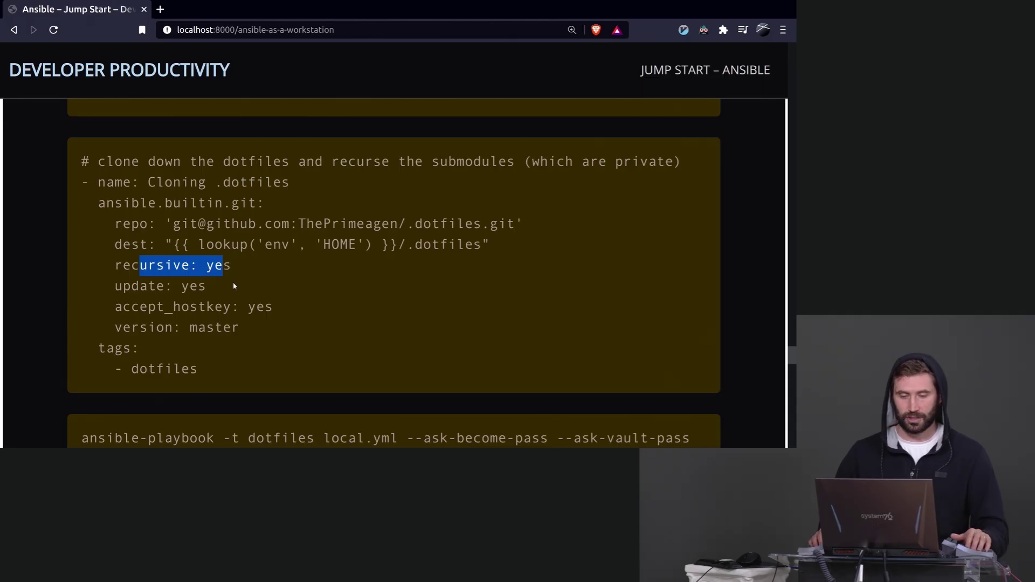
scroll(623, 268, "down", 3)
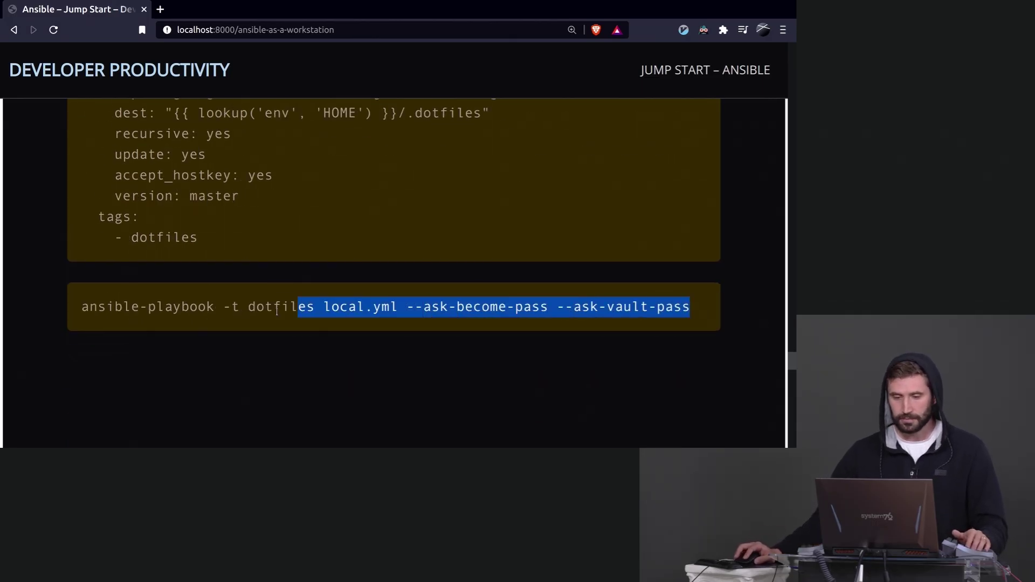
left_click_drag(714, 316, 66, 318)
Start a fresh nvim-computer container and run the dotfiles playbook with the vault password
key("alt+Tab")
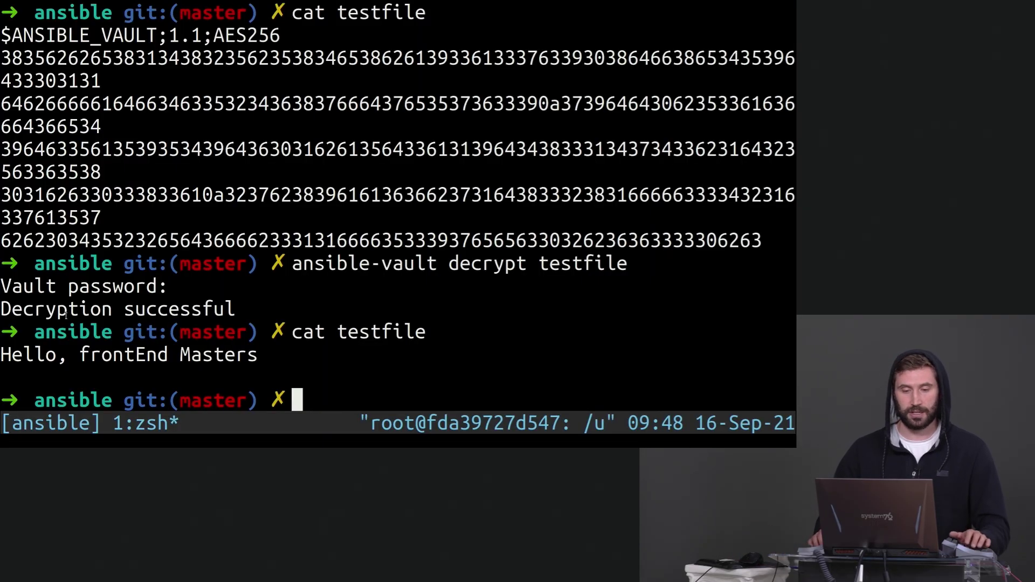
type("docker run --rm -it nvim-computer bash")
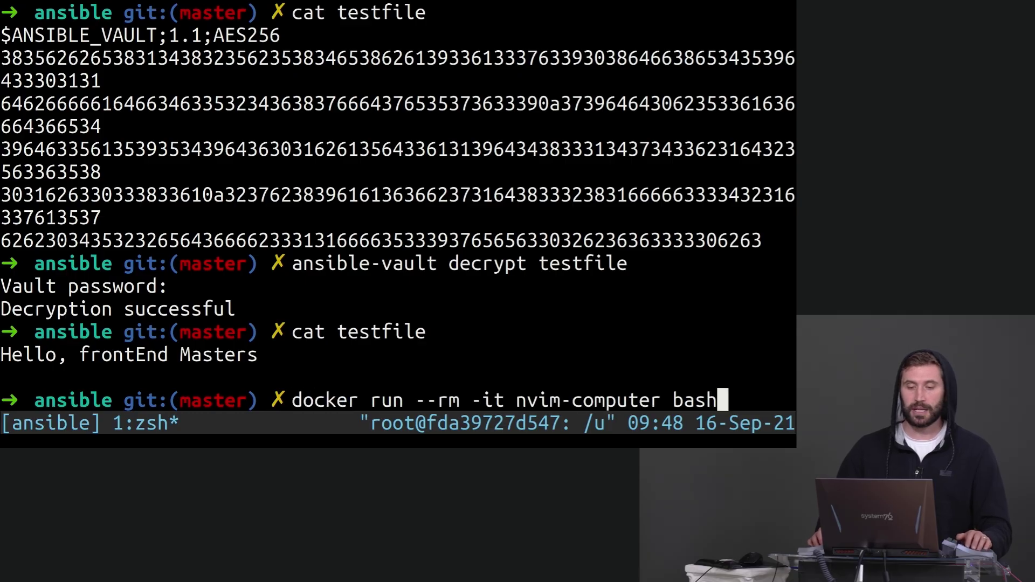
key("Return")
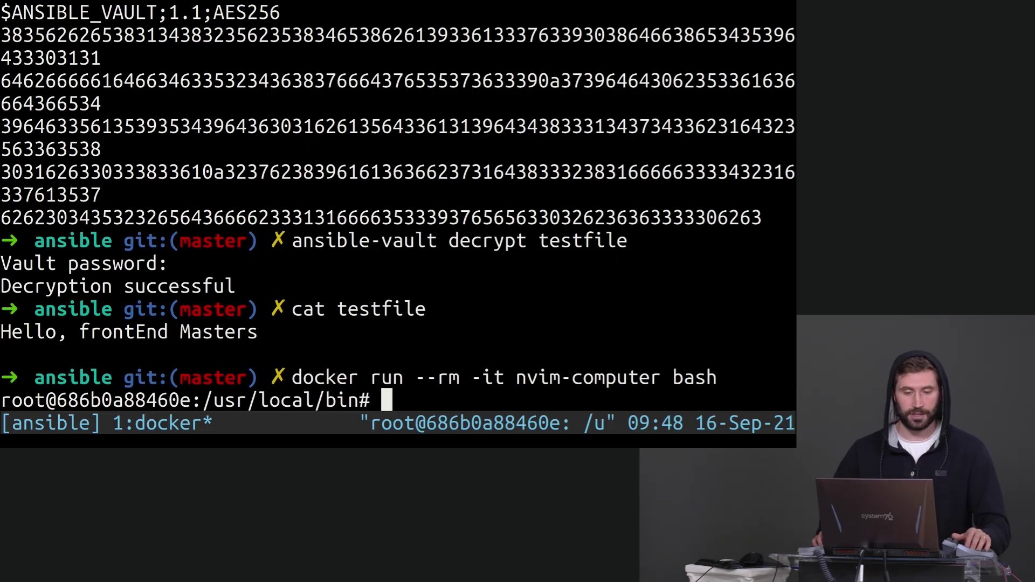
type("an-")
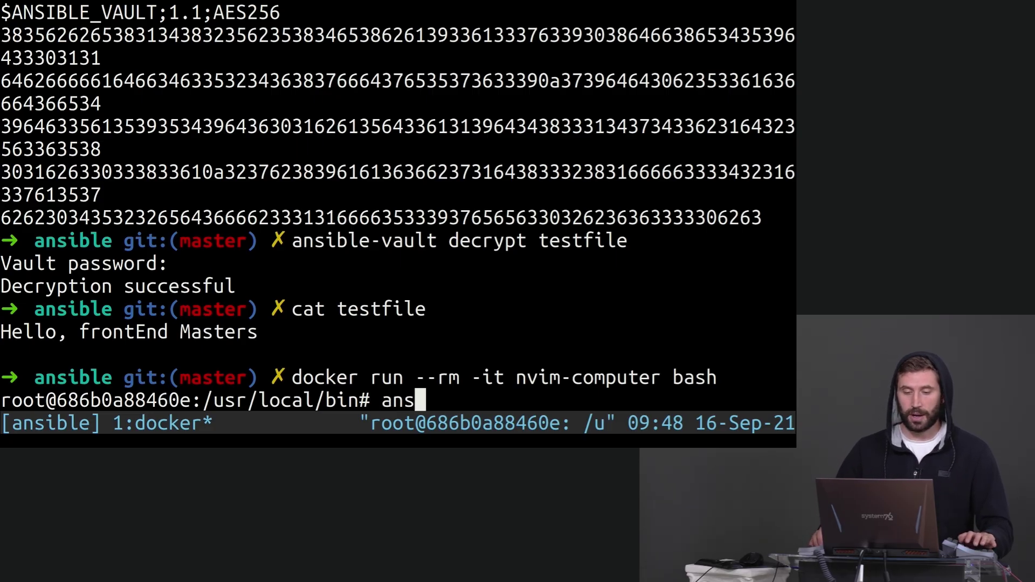
type("ible-playbook -t dotfil")
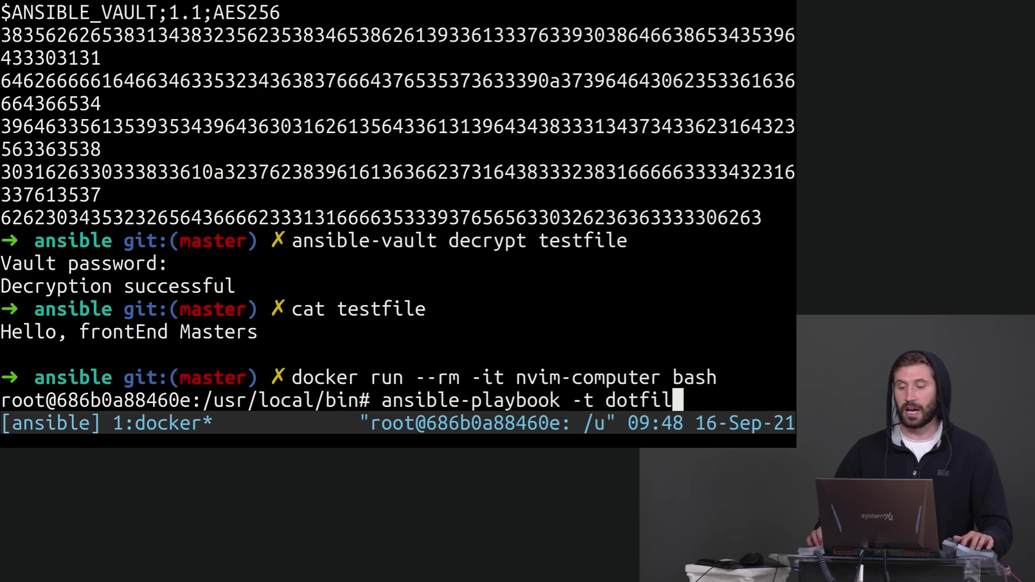
type("es")
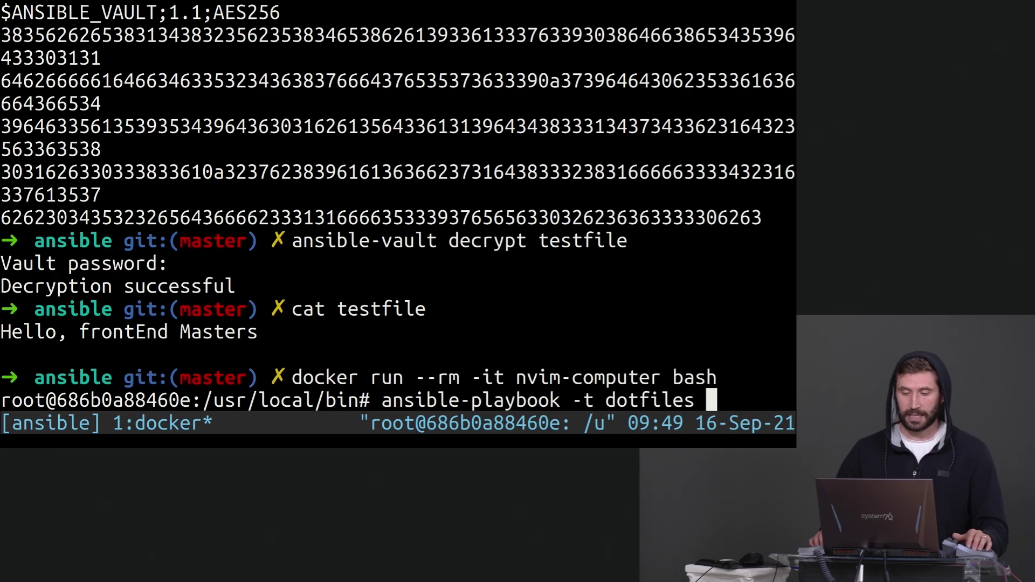
type("ask-")
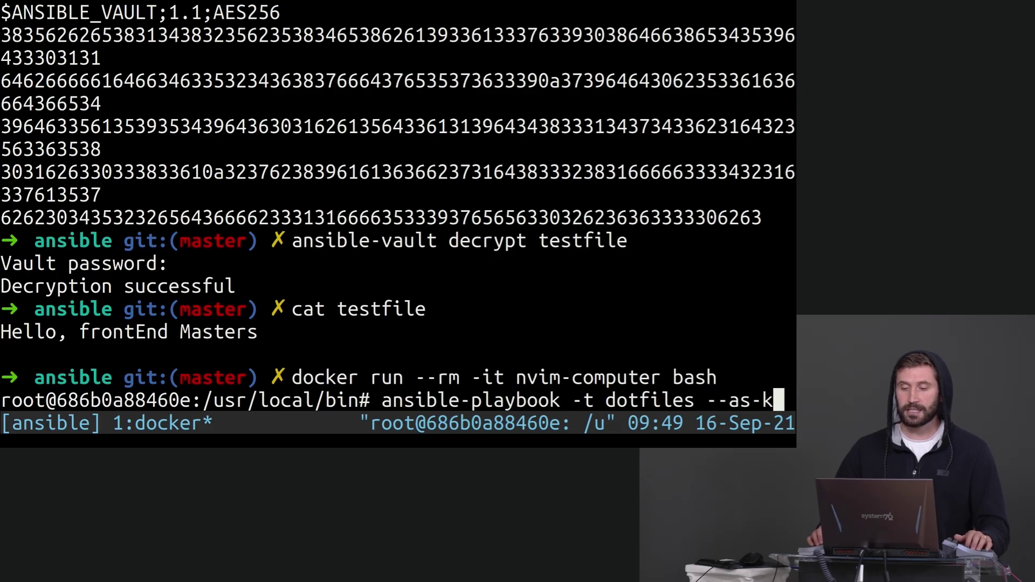
type("vault-pa")
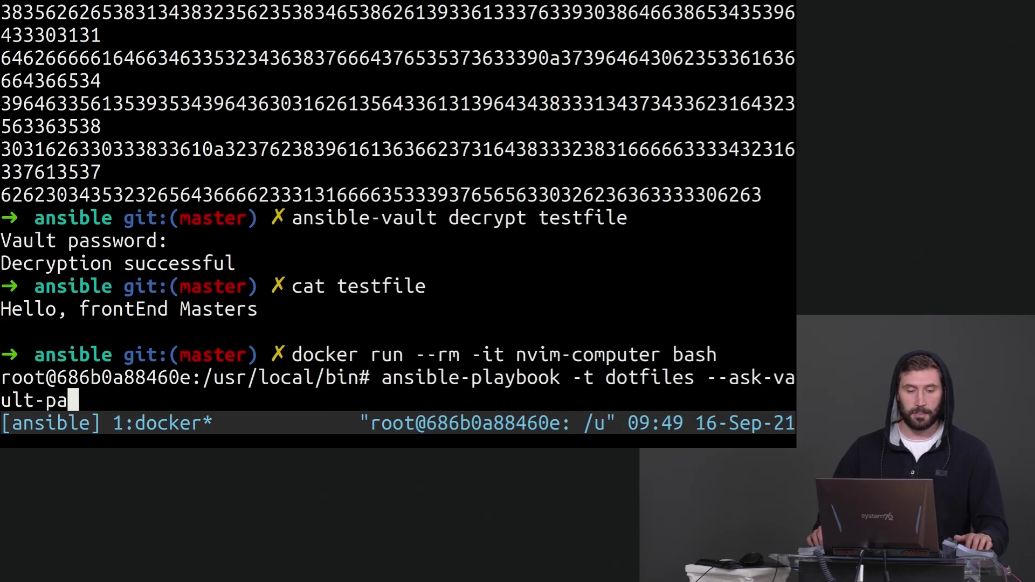
type("ss ")
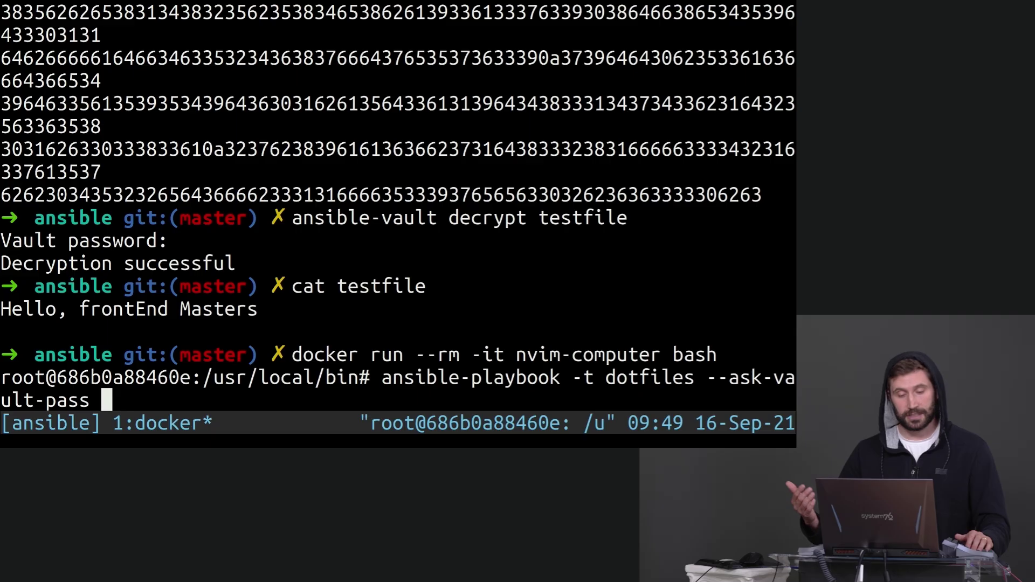
type("local.yml")
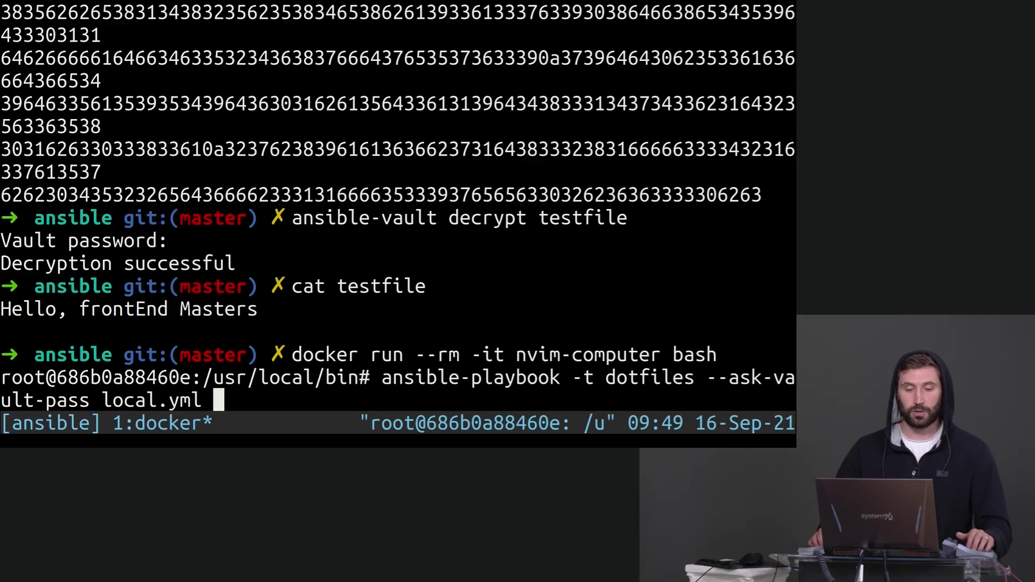
key("Return")
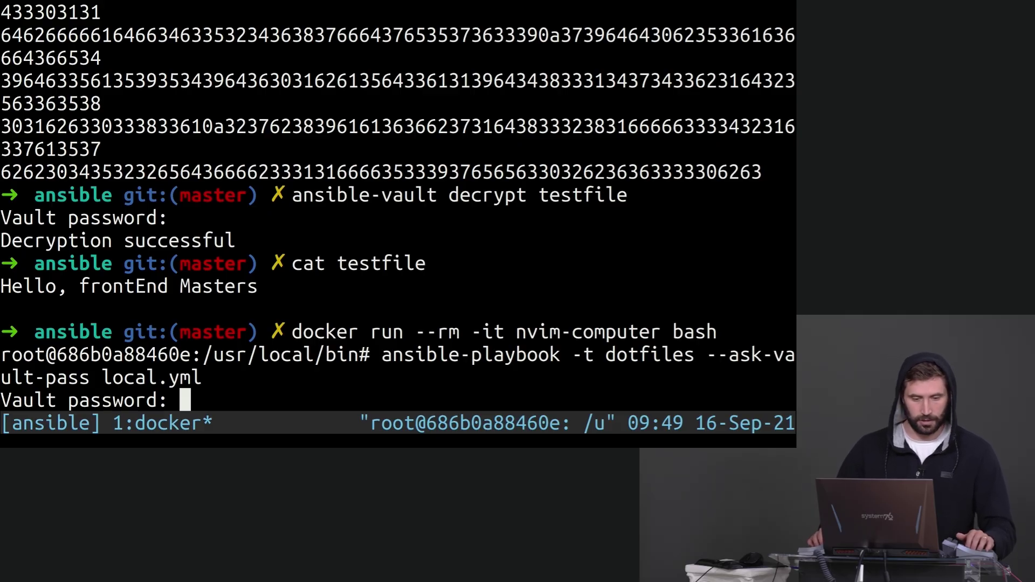
key("Return")
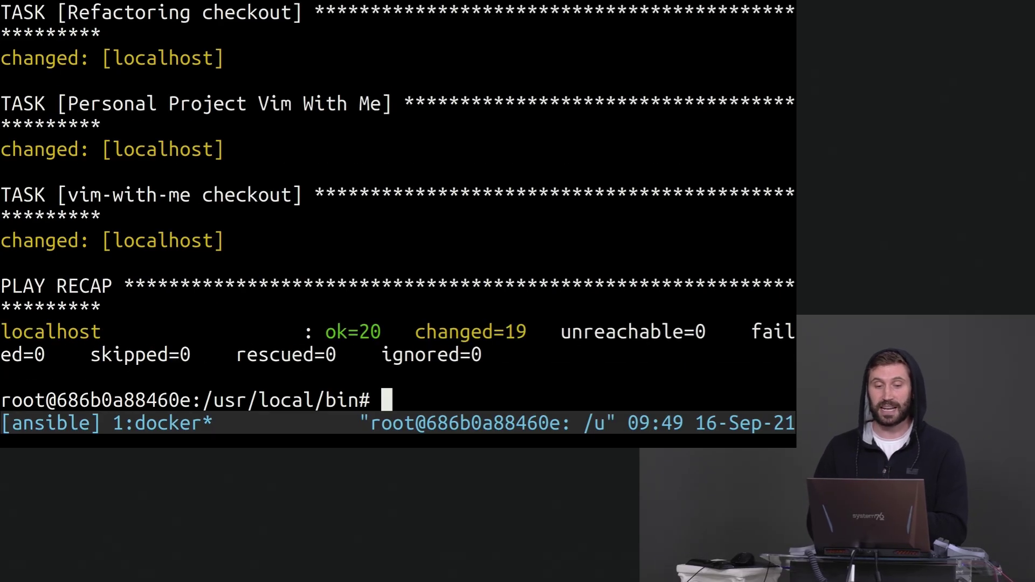
type("n")
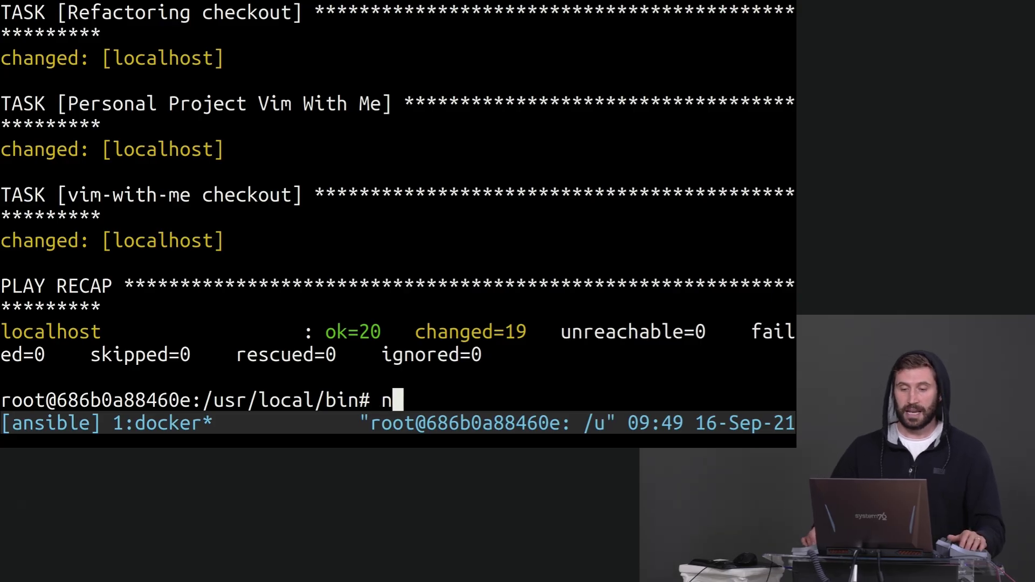
type("vim")
Launch Neovim in the container, dismiss the startup errors, and let the plugins install
key("Return")
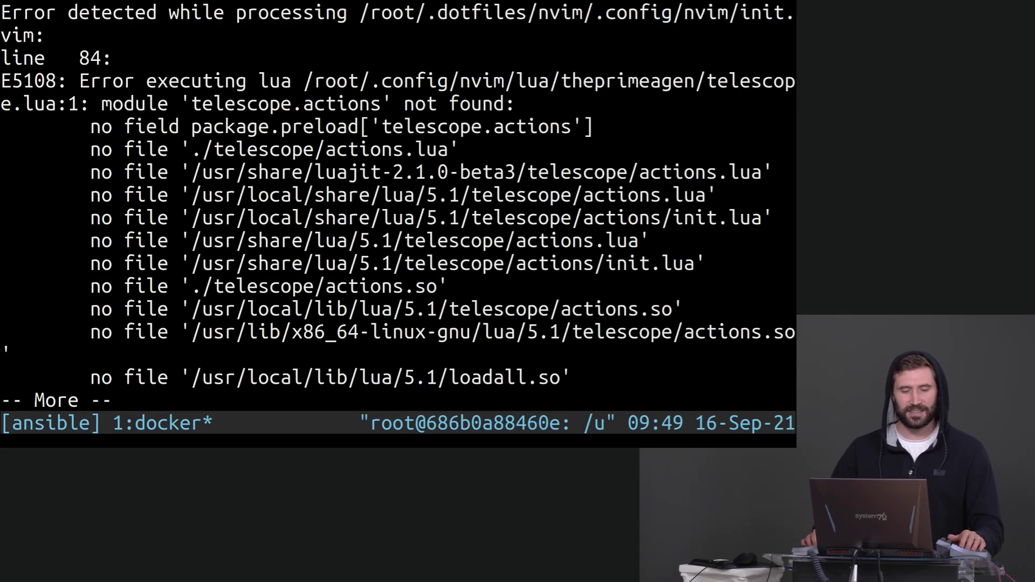
key("space")
key("Return")
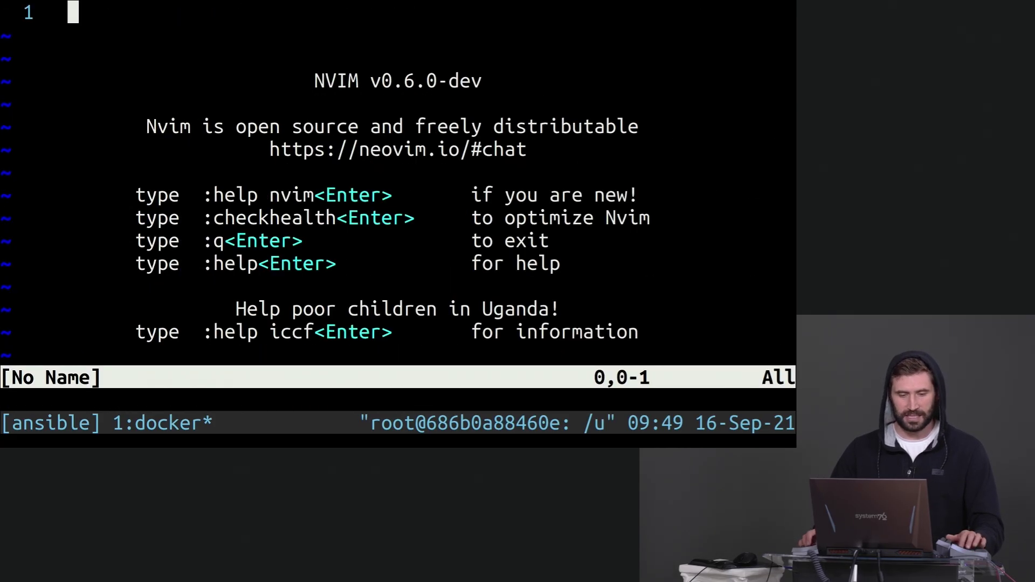
type(":PlugInst")
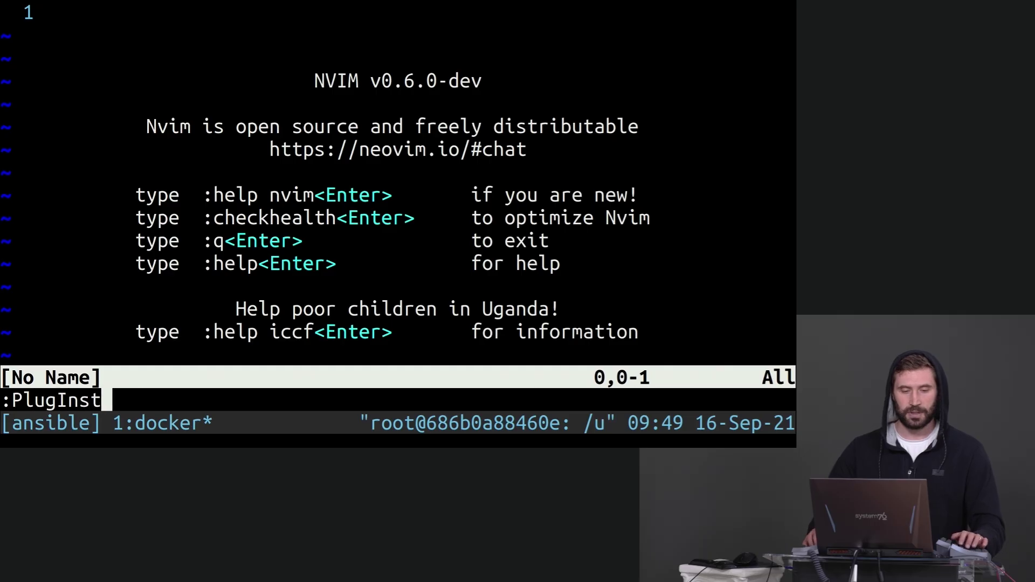
type("all")
key("Return")
key("space")
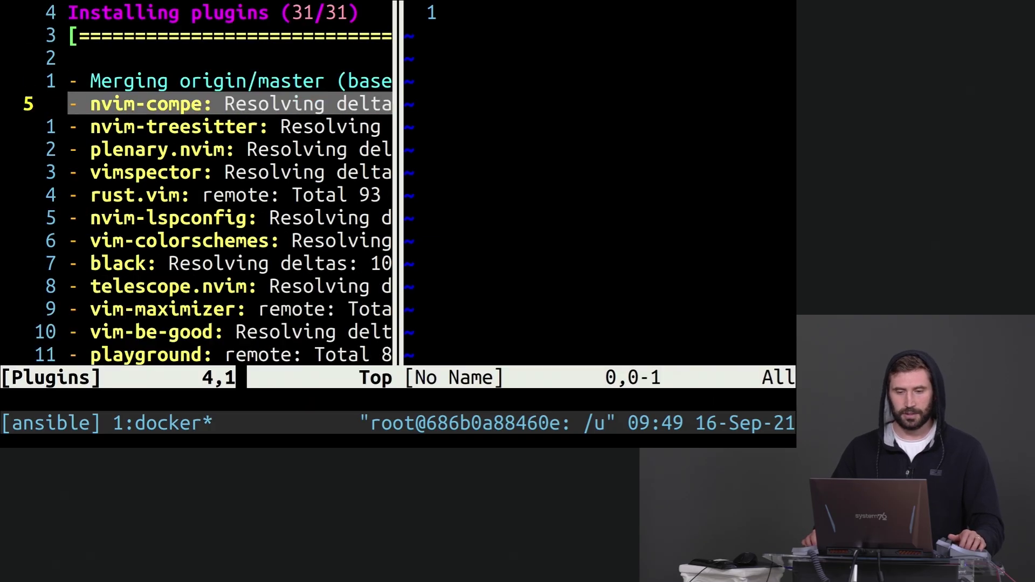
type(":q")
key("Return")
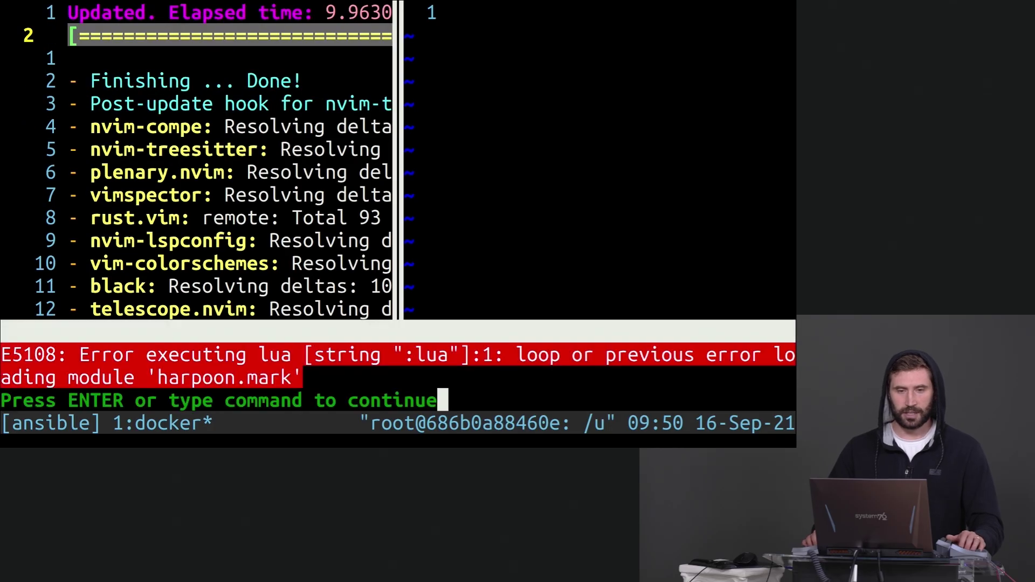
key("Return")
type(":q")
key("Return")
type("nvim")
Relaunch Neovim, try the directory listing and git files finder, quit, and exit the container
key("Return")
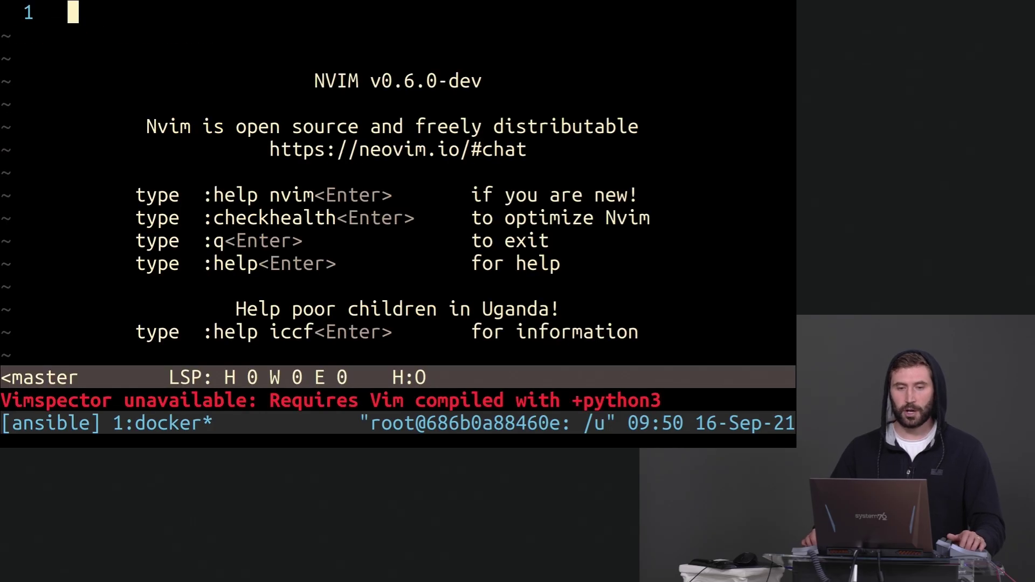
key("v")
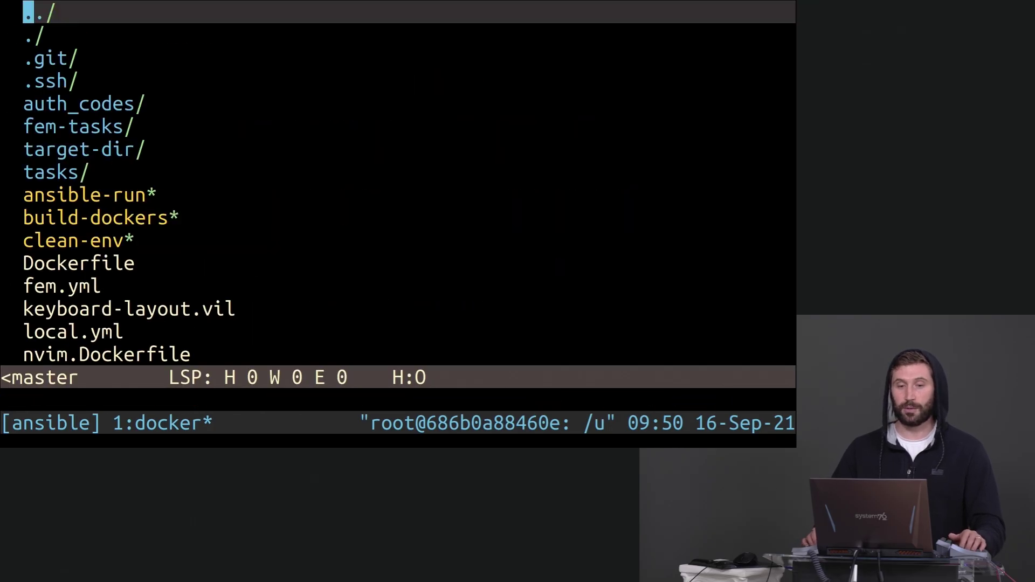
key("ctrl+c")
key("p")
key("n")
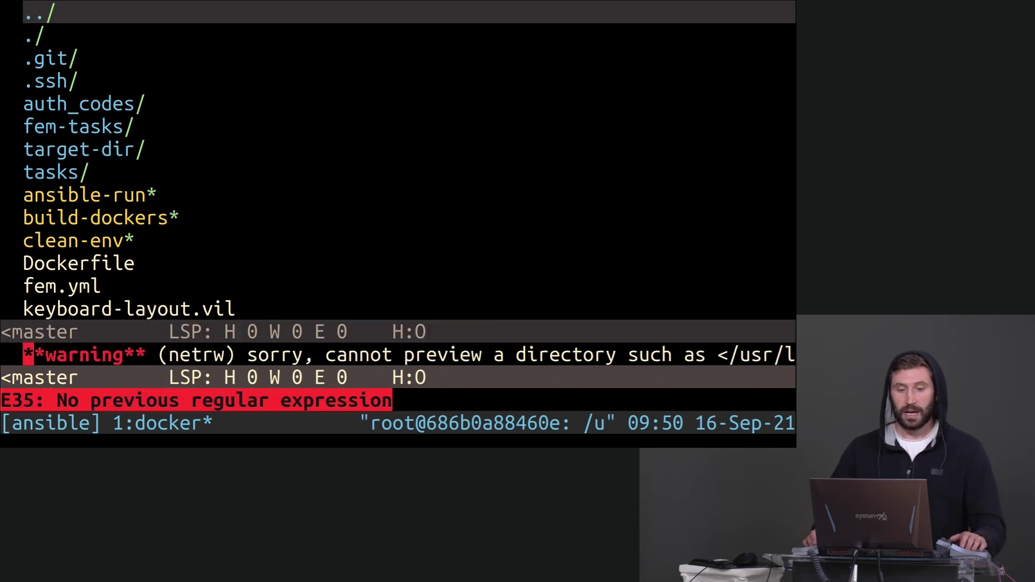
key("ctrl+c")
key("ctrl+p")
type(":q")
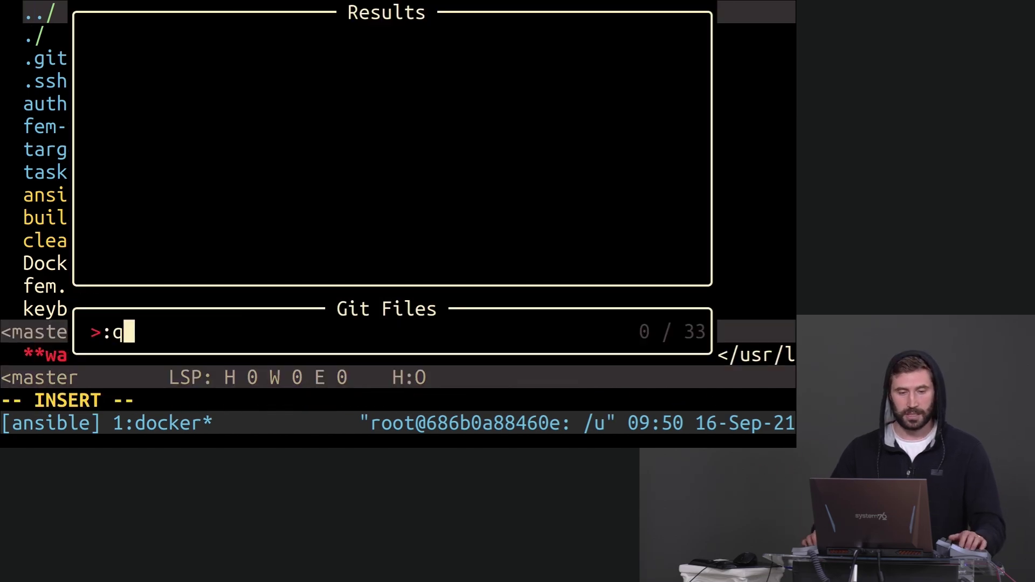
key("ctrl+c")
type(":q")
key("Return")
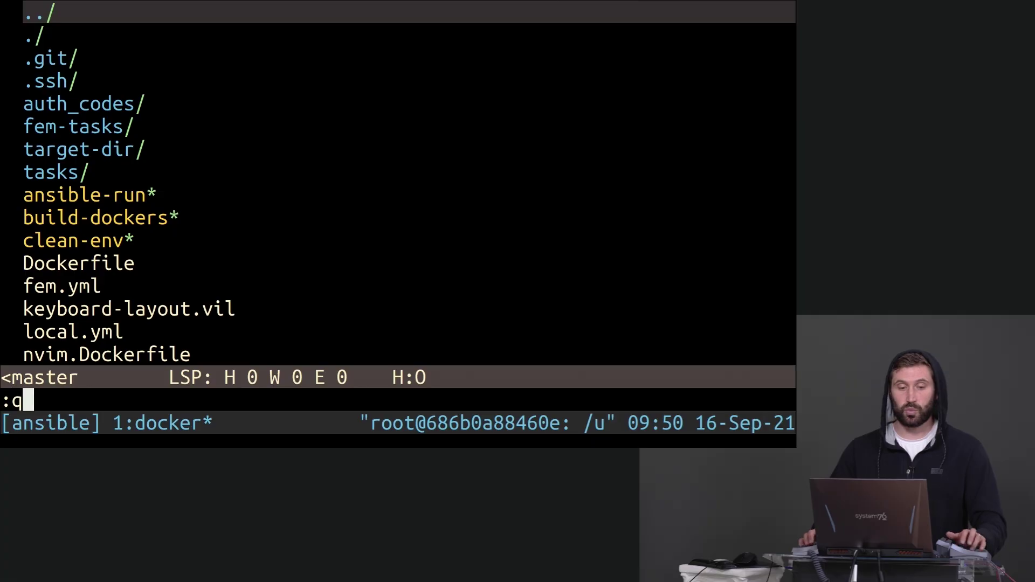
key("Return")
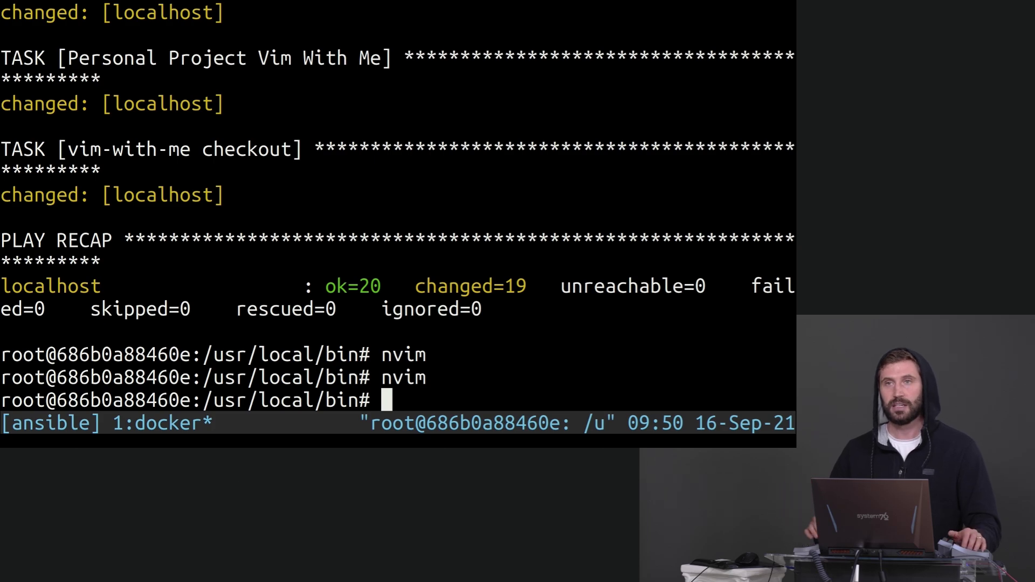
type("exit")
key("Return")
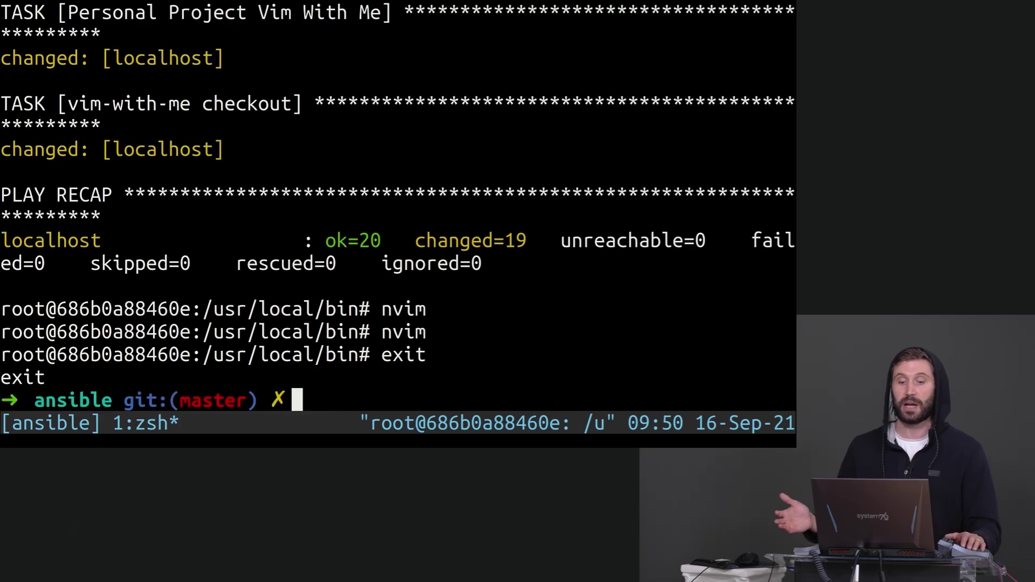
key("alt+Tab")
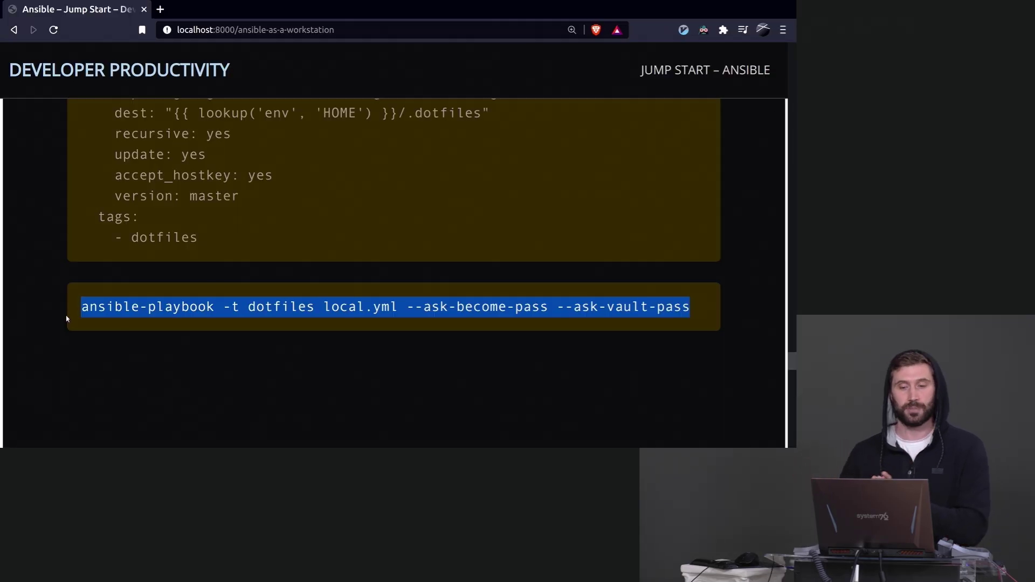
scroll(233, 317, "down", 2)
scroll(234, 317, "down", 3)
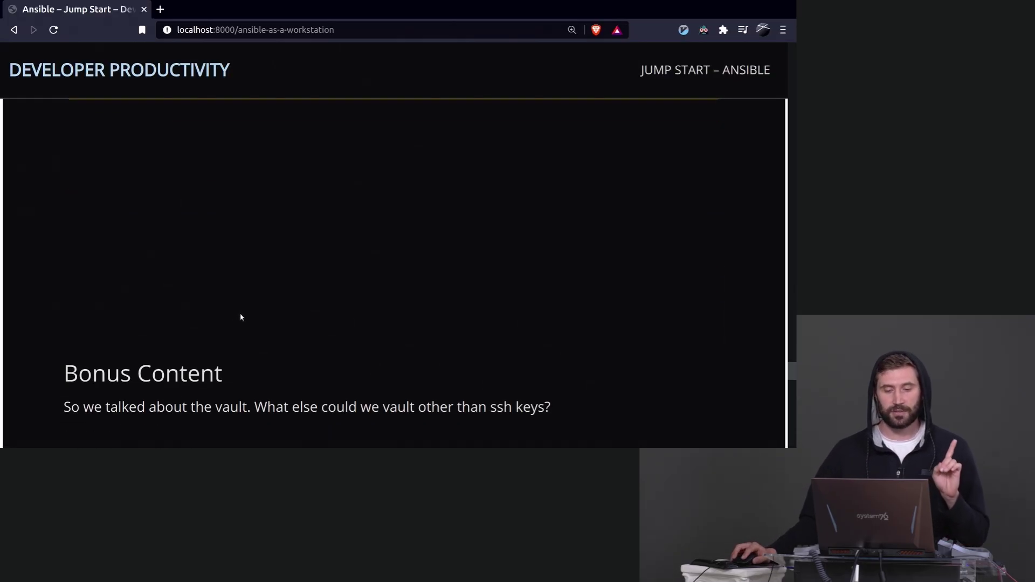
scroll(237, 316, "down", 2)
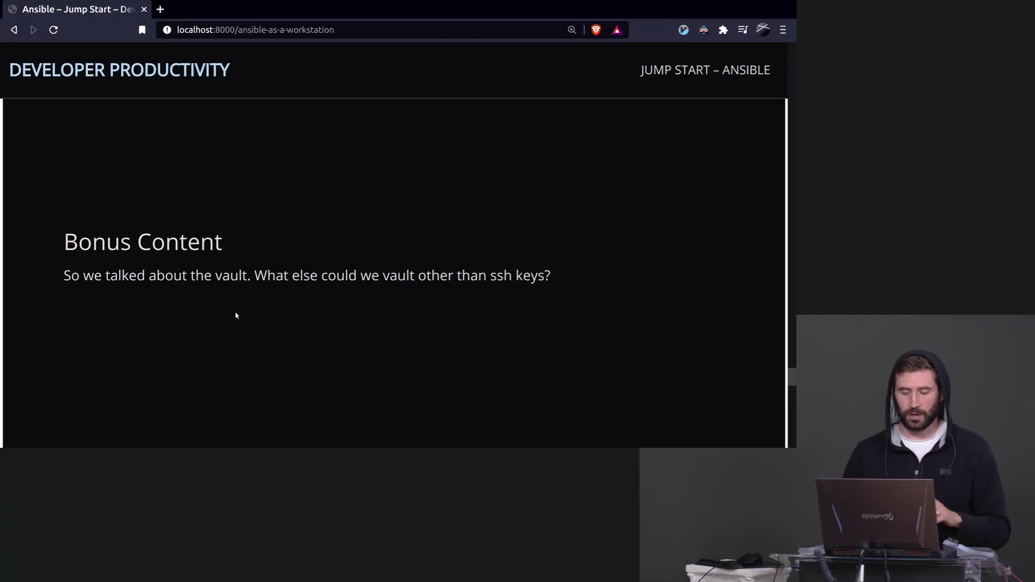
scroll(404, 358, "down", 1)
scroll(492, 378, "down", 1)
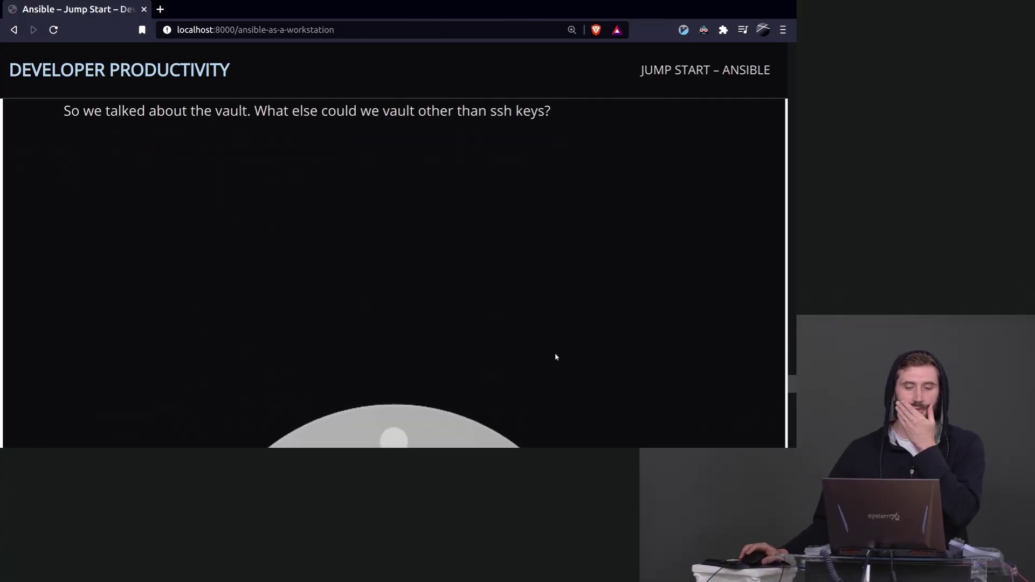
scroll(555, 356, "down", 1)
scroll(636, 357, "down", 1)
scroll(634, 357, "down", 1)
scroll(635, 357, "down", 1)
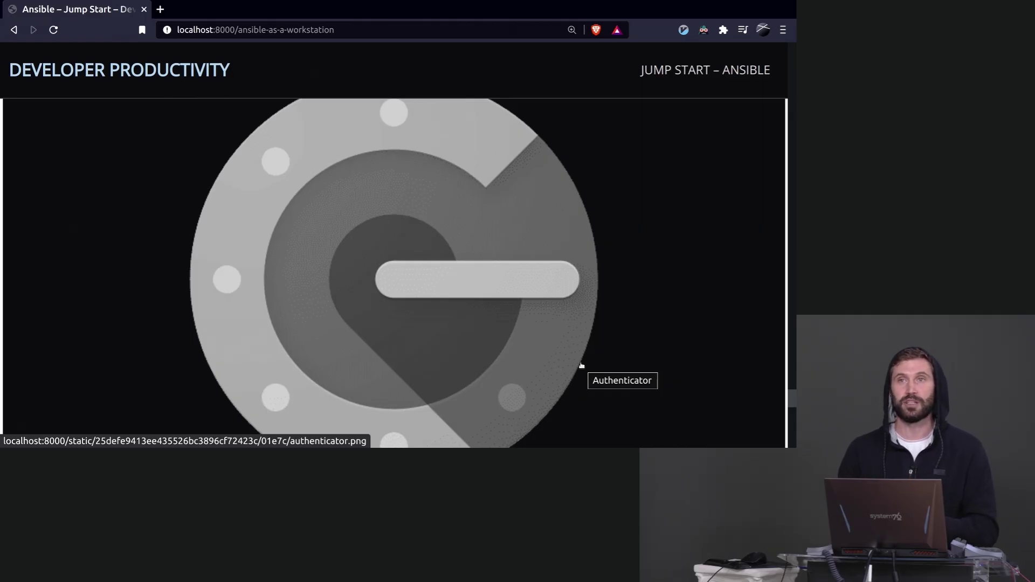
Cat auth_codes/discord_backup_codes.txt, revealing its vault-encrypted contents
key("alt+Tab")
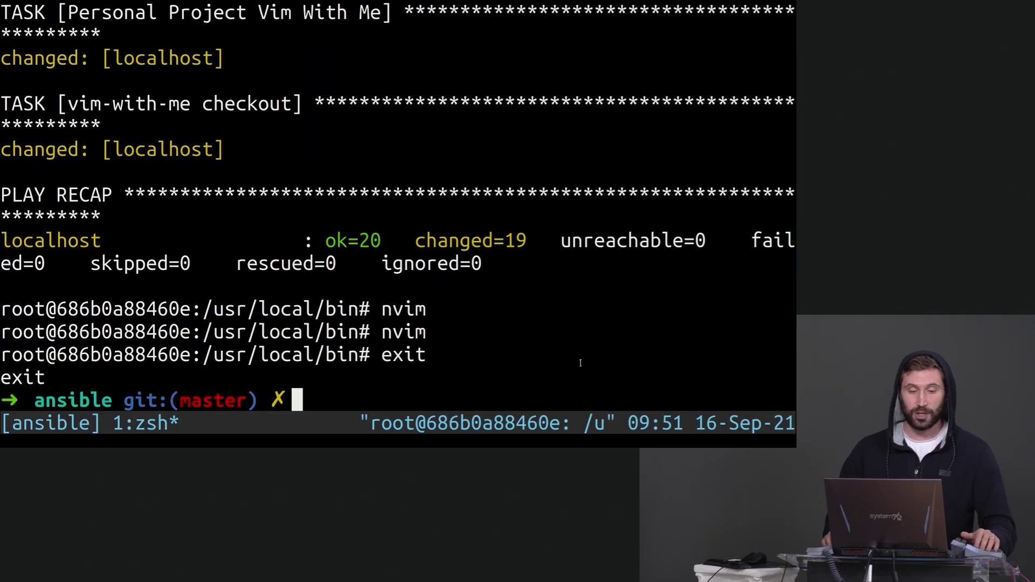
type("cat aut")
key("Tab")
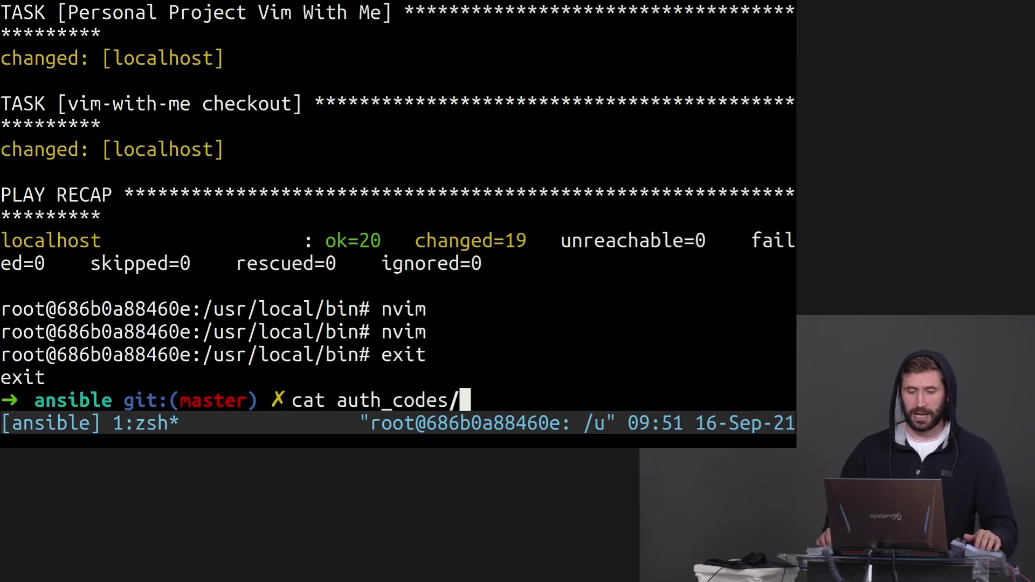
key("Tab")
key("Tab")
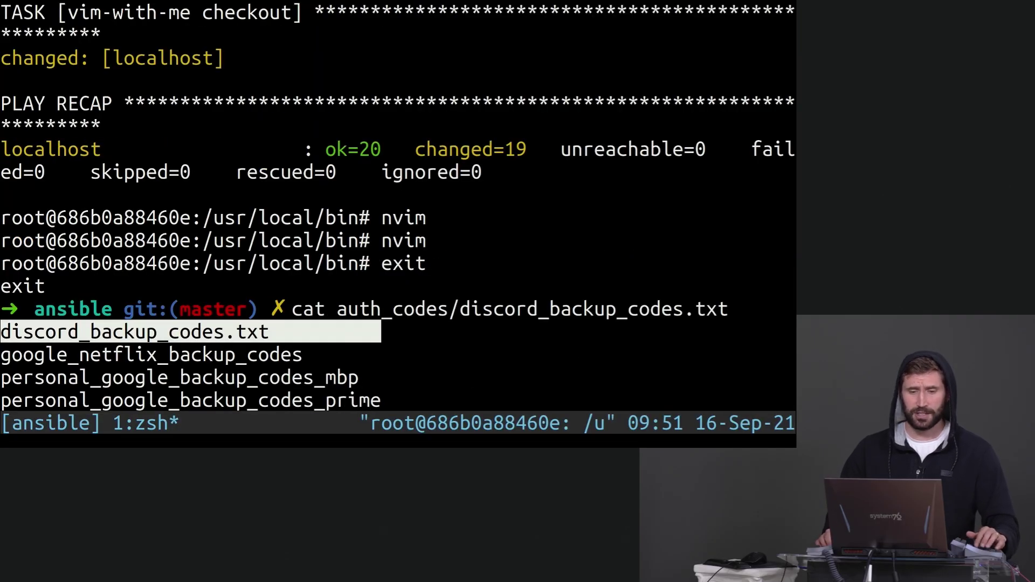
key("Return")
key("Return")
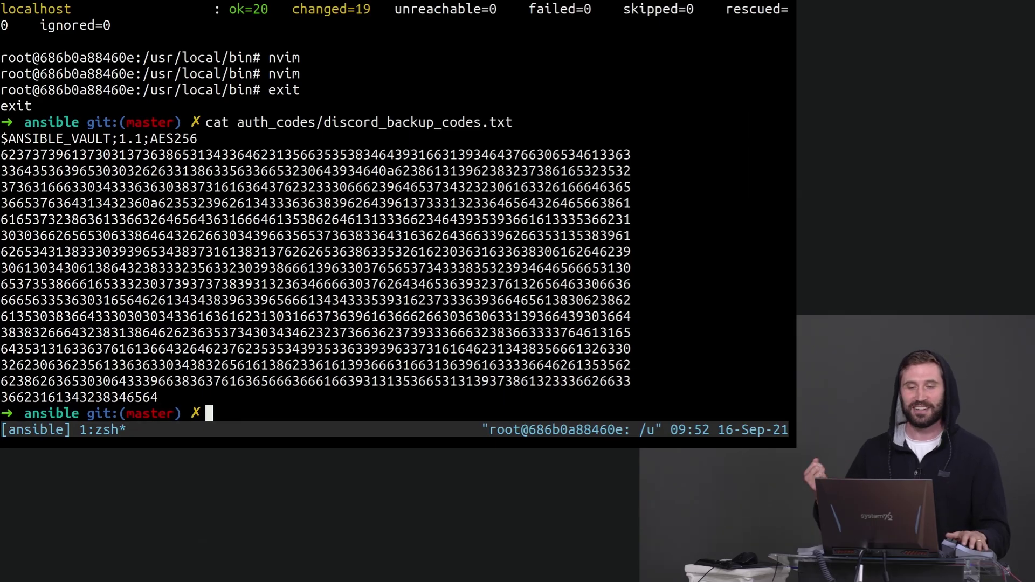
key("alt+Tab")
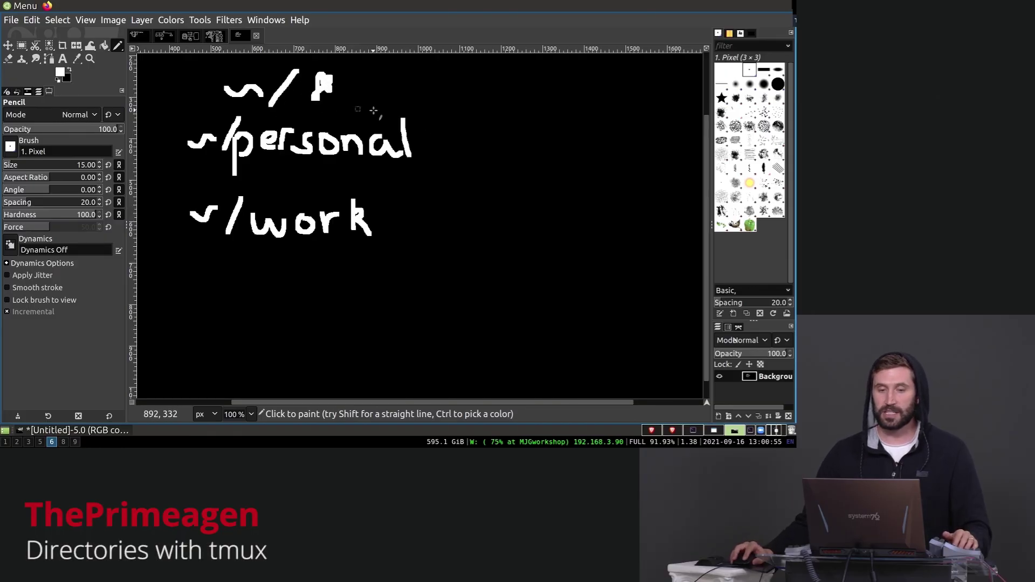
Pencil /* after personal and work, undoing the extra slash strokes
mouse_move(451, 115)
left_mouse_down()
mouse_move(422, 164)
mouse_move(453, 153)
left_mouse_up()
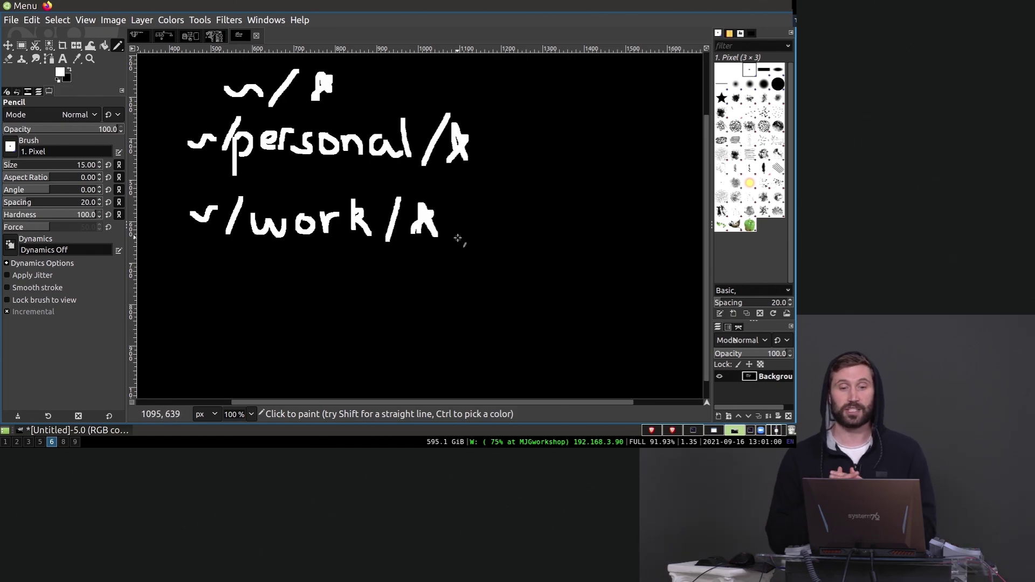
left_click_drag(471, 239, 503, 203)
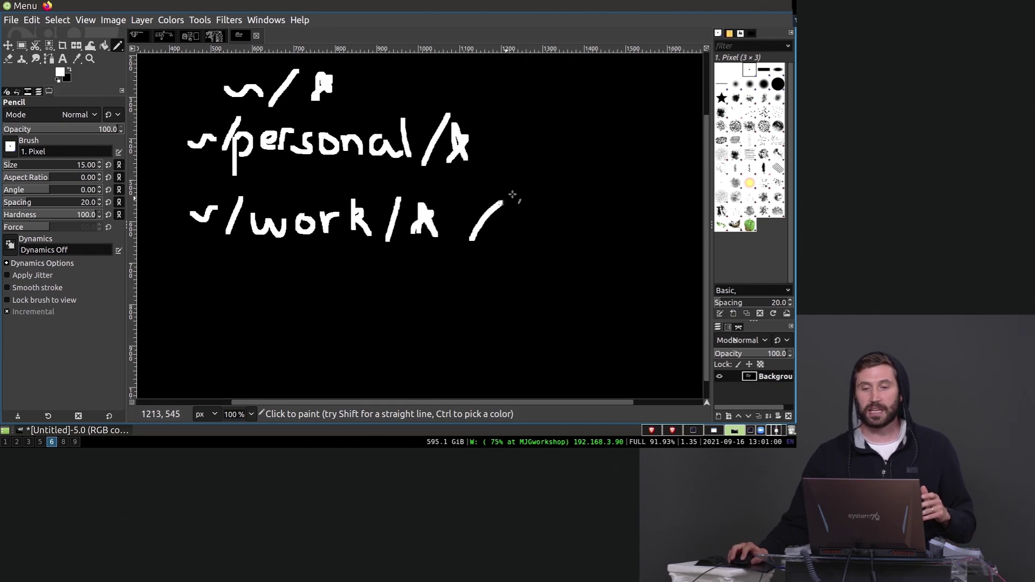
mouse_move(562, 227)
left_mouse_down()
mouse_move(629, 194)
mouse_move(679, 196)
left_mouse_up()
left_click_drag(677, 233, 705, 202)
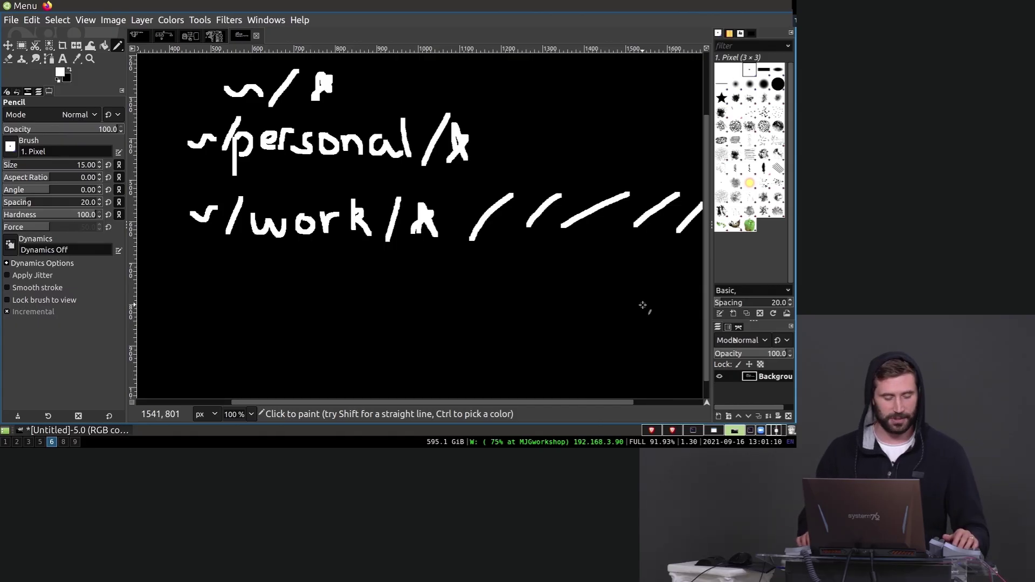
key("ctrl+z")
key("ctrl+z")
key("ctrl+z")
key("ctrl+z")
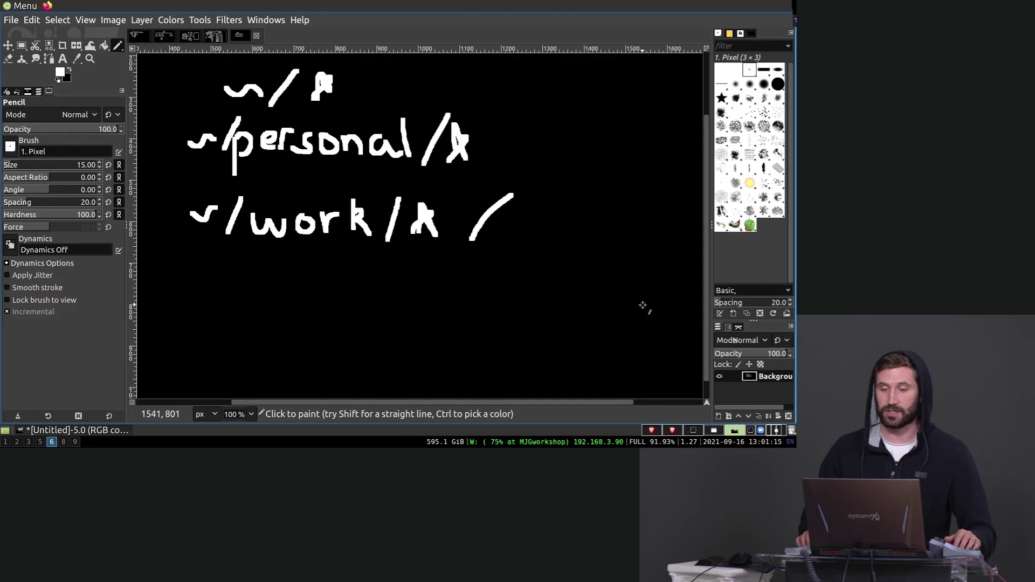
key("ctrl+z")
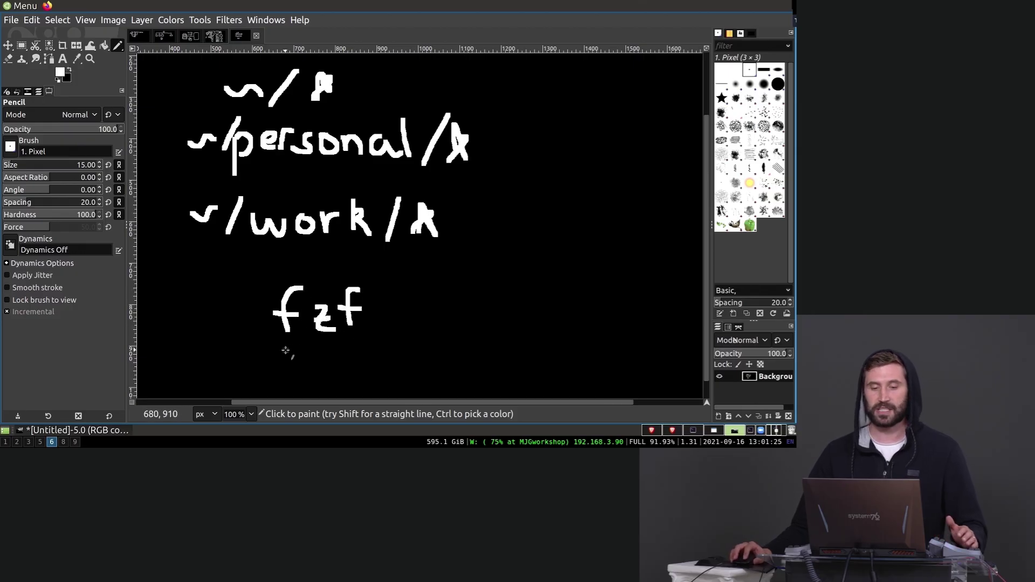
Zoom out to the whole image and draw an ellipse around fzf
key("minus")
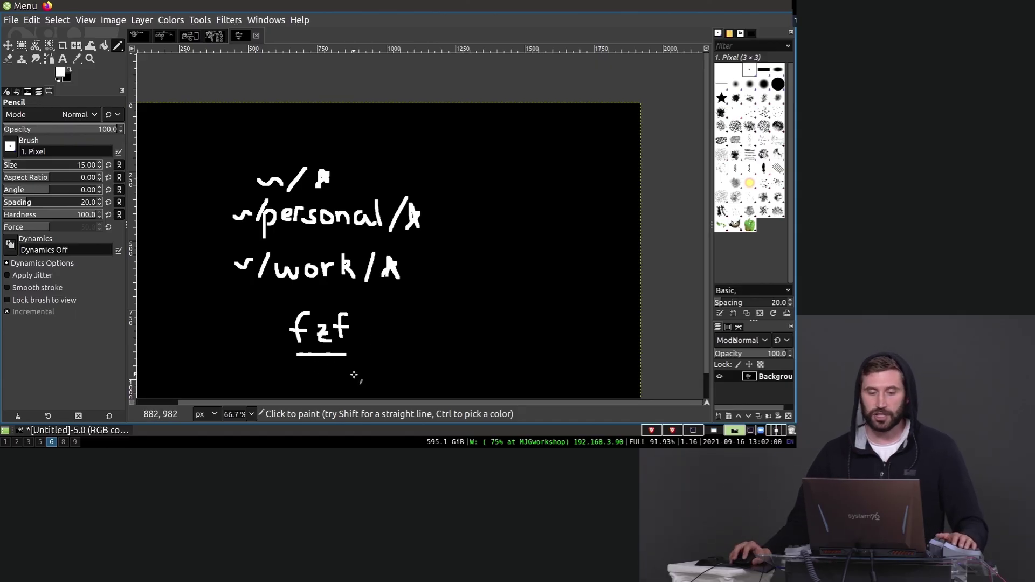
left_click_drag(353, 374, 340, 364)
key("super+1")
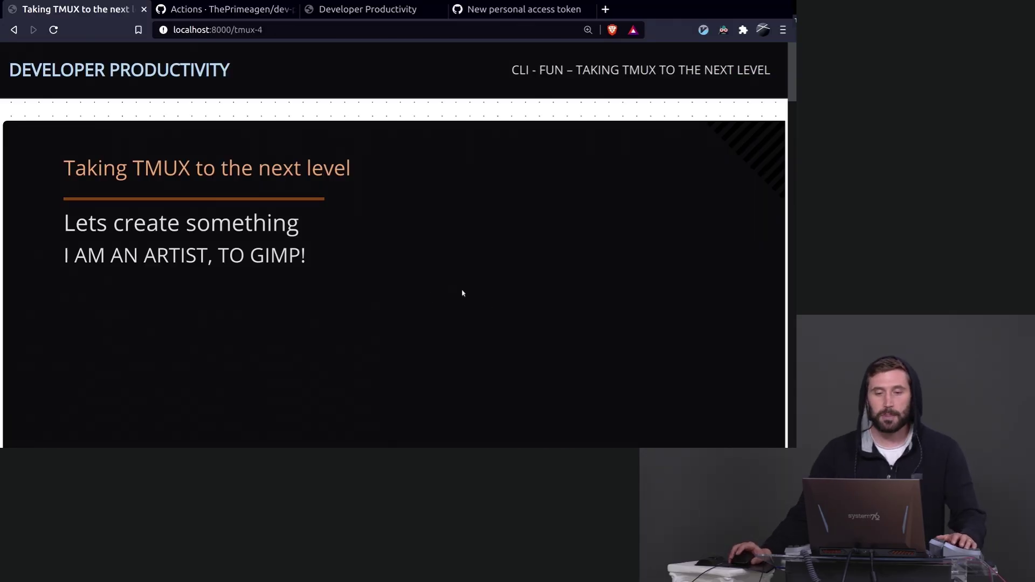
Loop around the asterisks after ~/, personal and work, and draw an arrow into fzf
key("super+6")
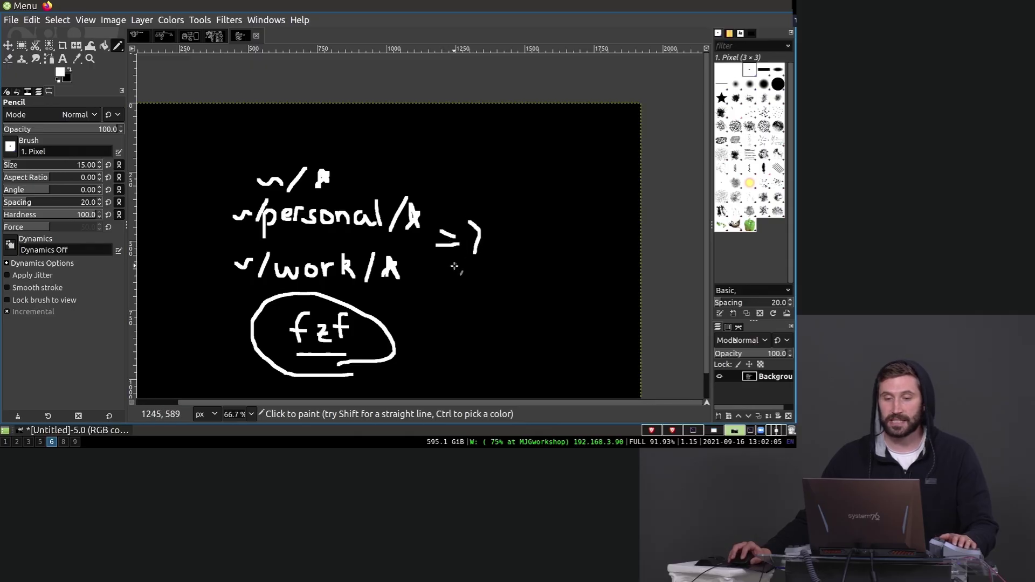
scroll(453, 266, "up", 1, "ctrl")
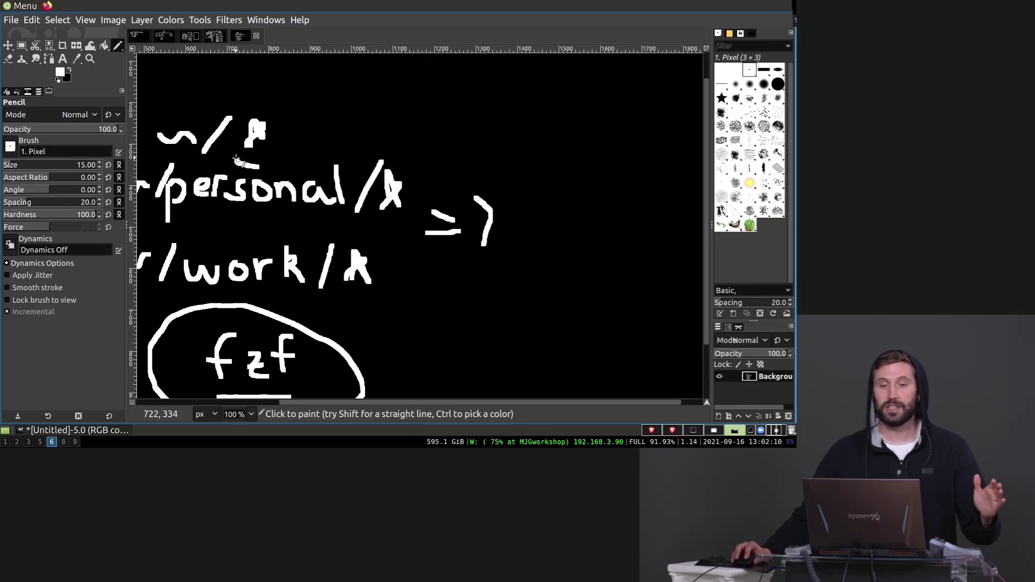
mouse_move(237, 159)
left_mouse_down()
mouse_move(283, 149)
mouse_move(257, 172)
left_mouse_up()
left_click_drag(413, 186, 396, 234)
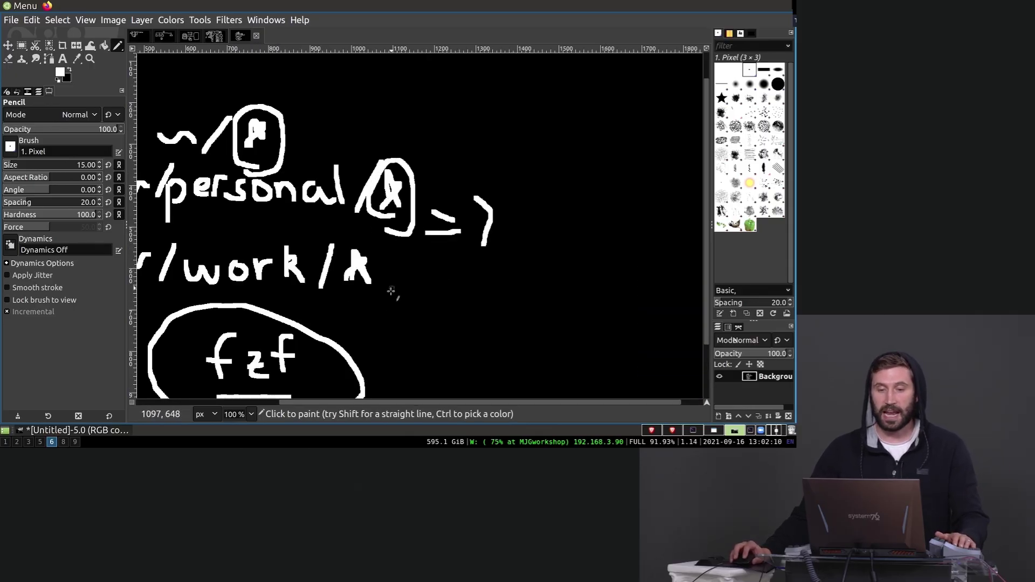
mouse_move(391, 290)
left_mouse_down()
mouse_move(364, 237)
mouse_move(380, 305)
left_mouse_up()
left_click_drag(463, 313, 378, 363)
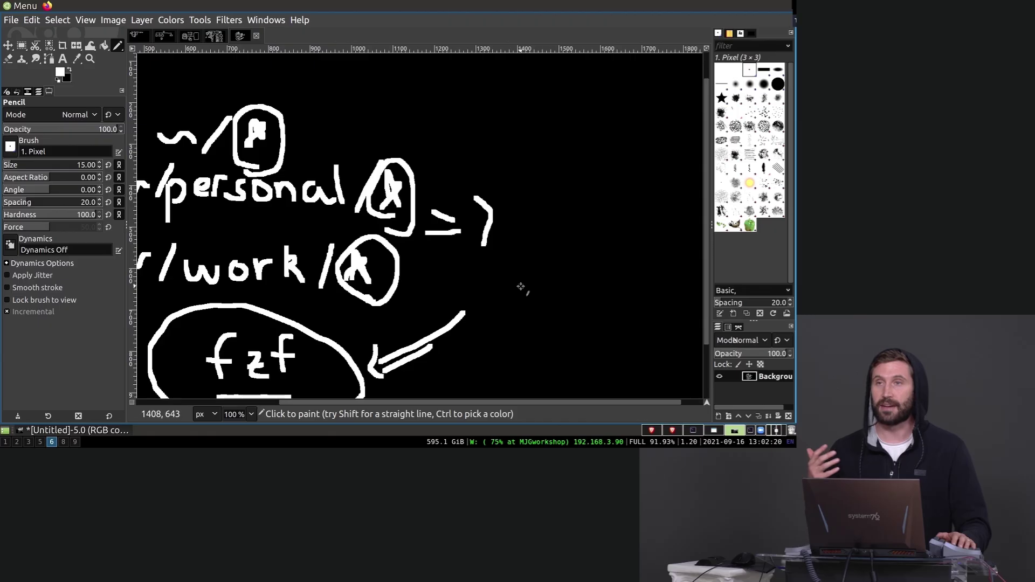
key("super+1")
key("super+2")
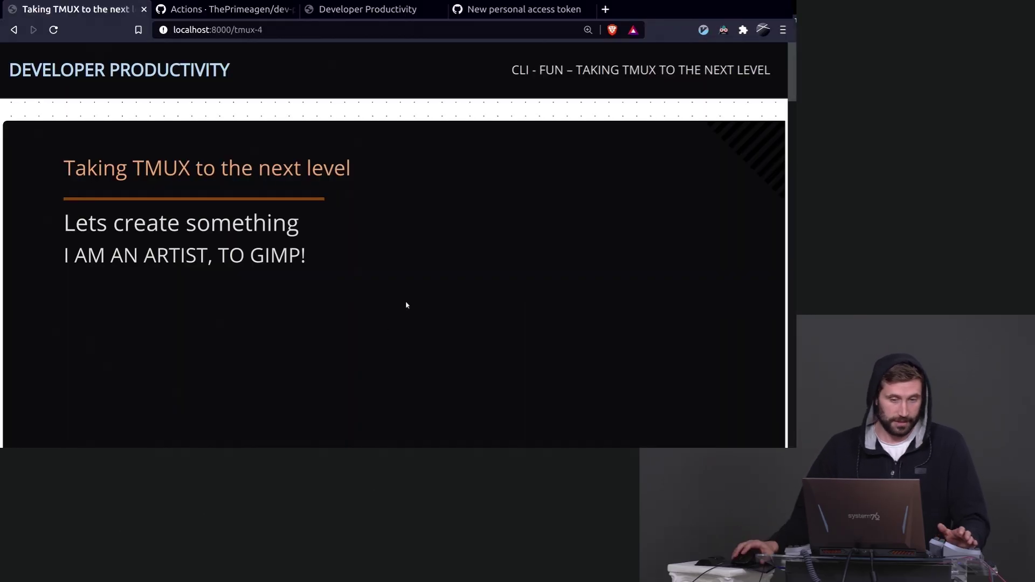
scroll(406, 306, "down", 3)
scroll(479, 291, "down", 2)
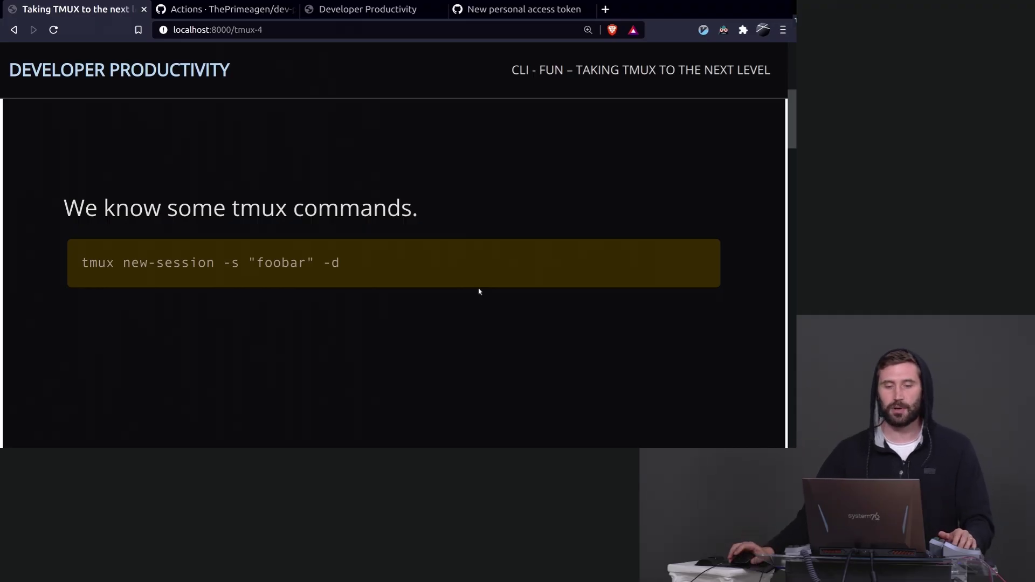
scroll(479, 291, "down", 2)
scroll(471, 294, "down", 3)
scroll(446, 307, "down", 2)
scroll(445, 308, "down", 3)
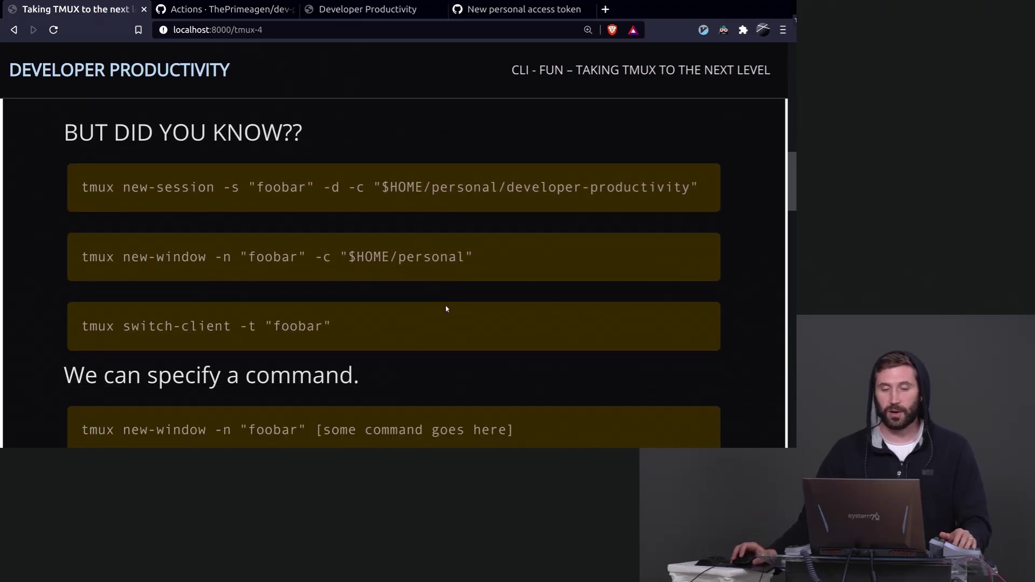
scroll(445, 308, "up", 1)
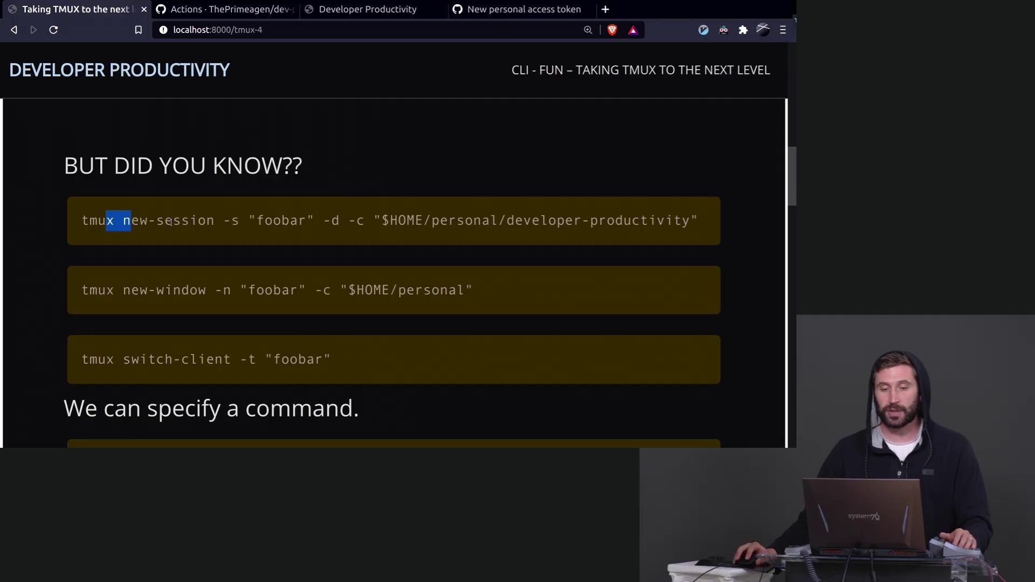
Highlight the new-session, new-window and switch-client commands on the tmux-4 slide
left_click_drag(169, 222, 686, 220)
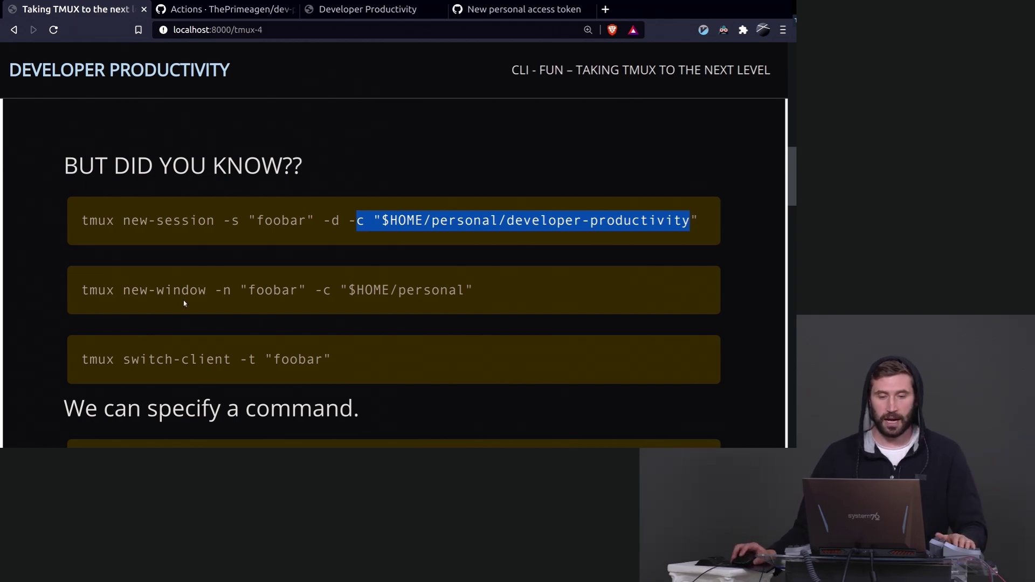
left_click_drag(147, 291, 512, 285)
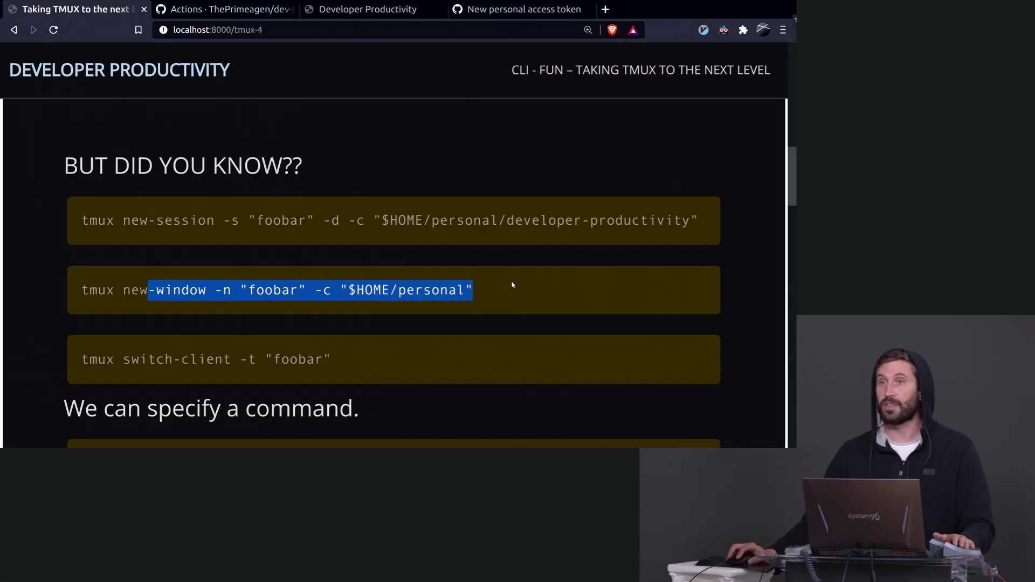
left_click(298, 368)
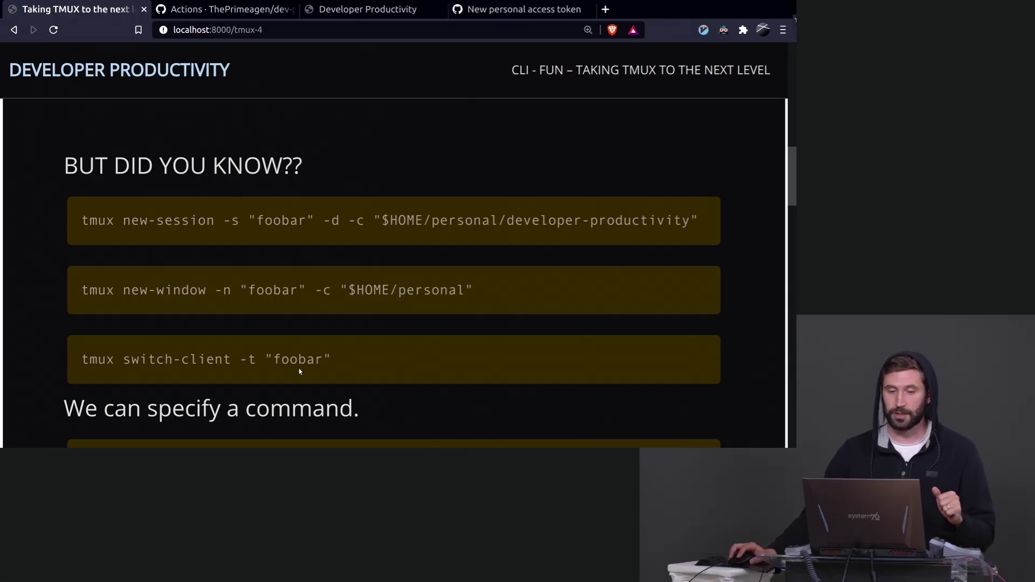
left_click_drag(84, 359, 120, 359)
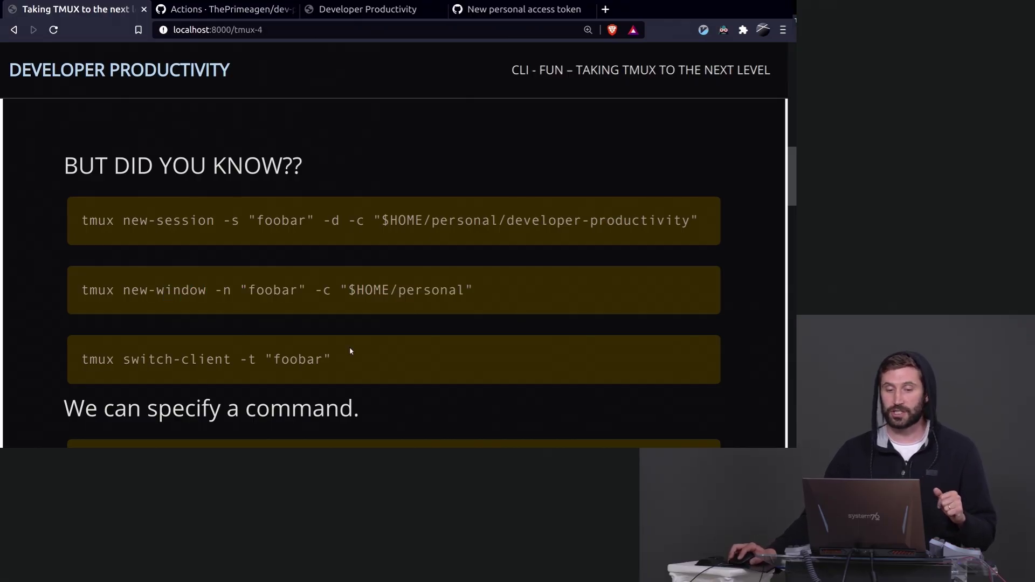
triple_click(348, 364)
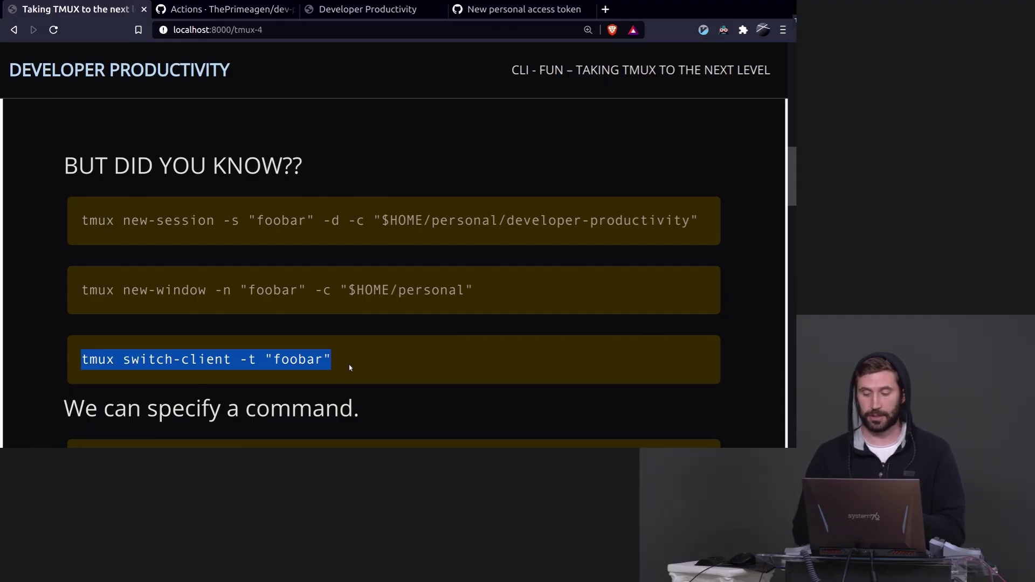
Sketch a '-t "session:w:#"' target note in GIMP, then highlight the session name foobar
key("super+6")
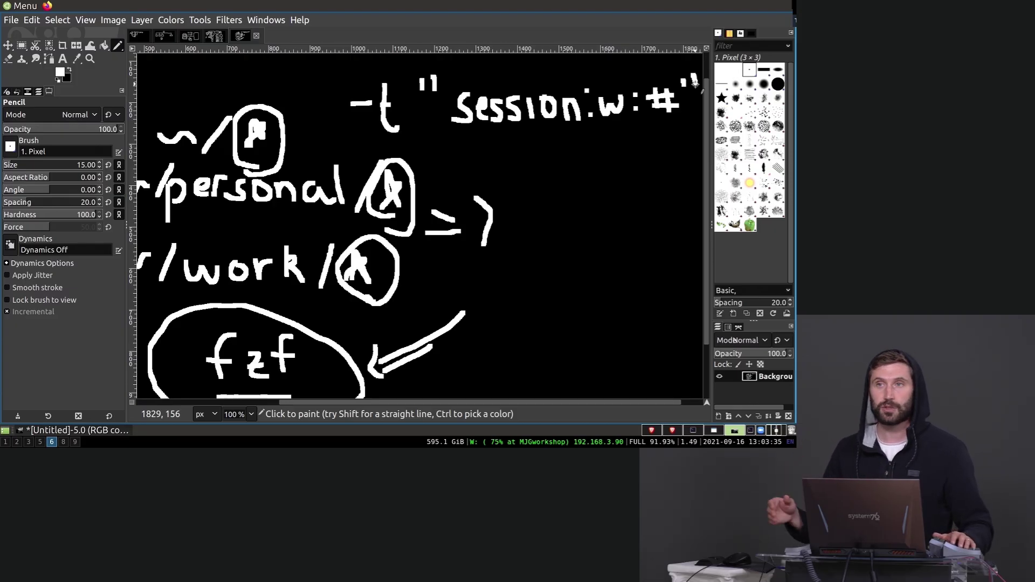
key("super+1")
scroll(369, 319, "down", 2)
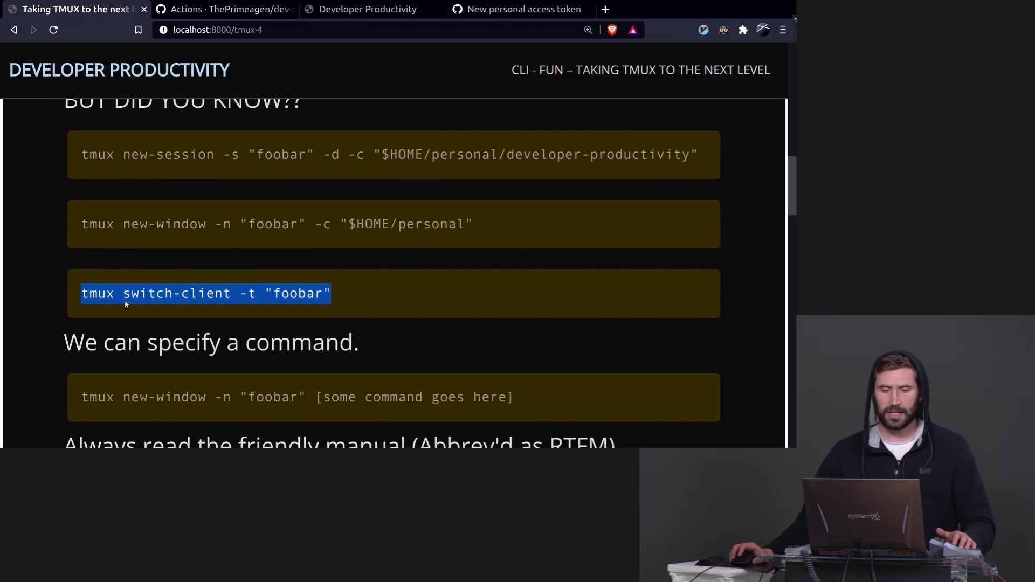
left_click(224, 279)
double_click(284, 293)
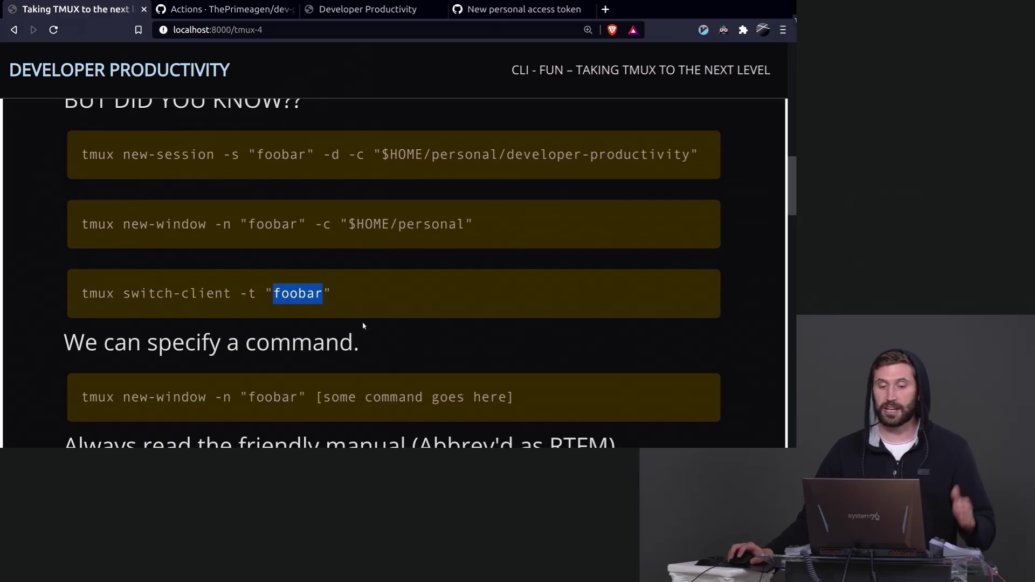
Browse the tmux session tree of sessions 0, bar and foo, then close it
key("super+2")
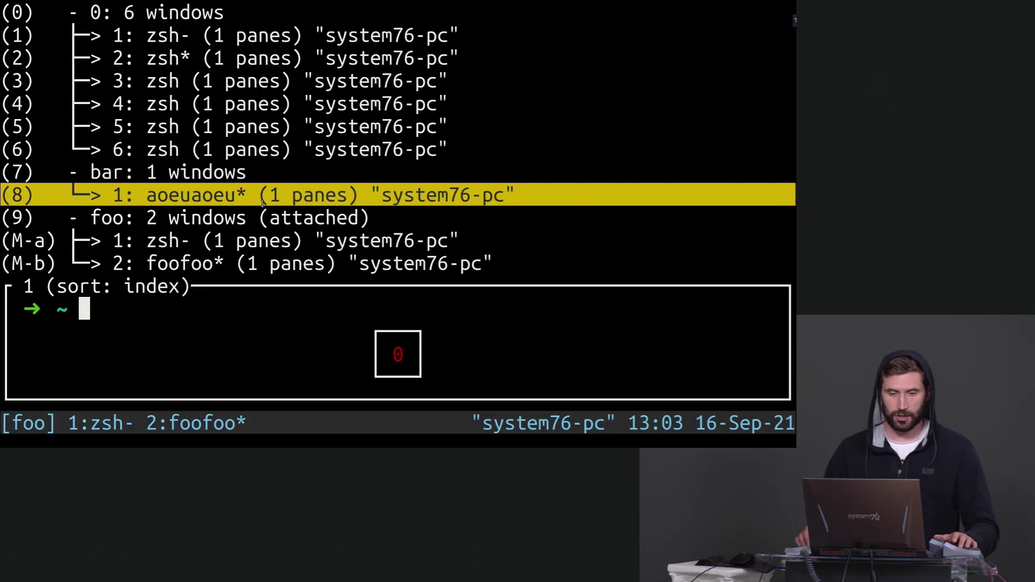
key("Up")
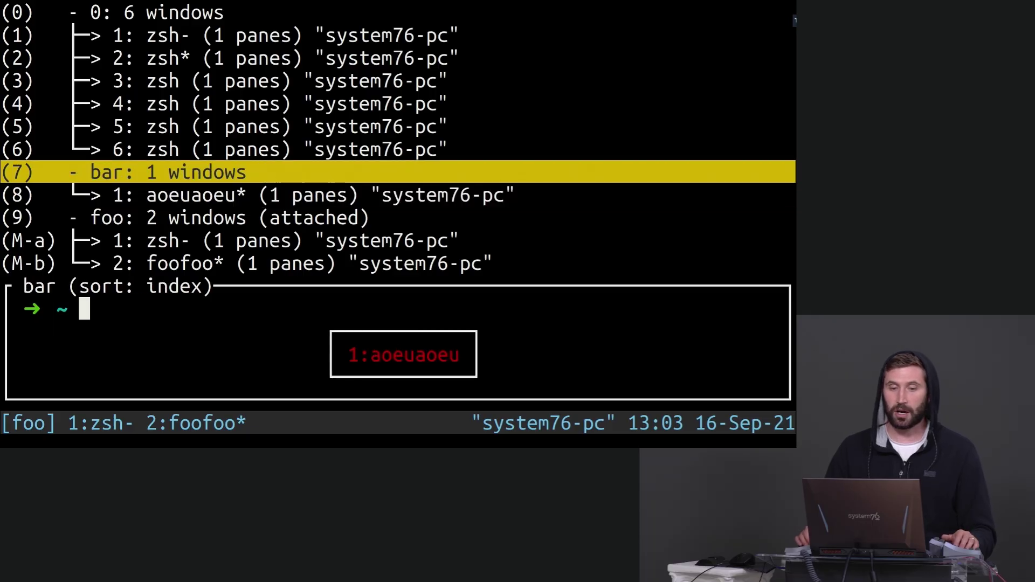
key("Down")
key("Down")
key("Down")
key("Return")
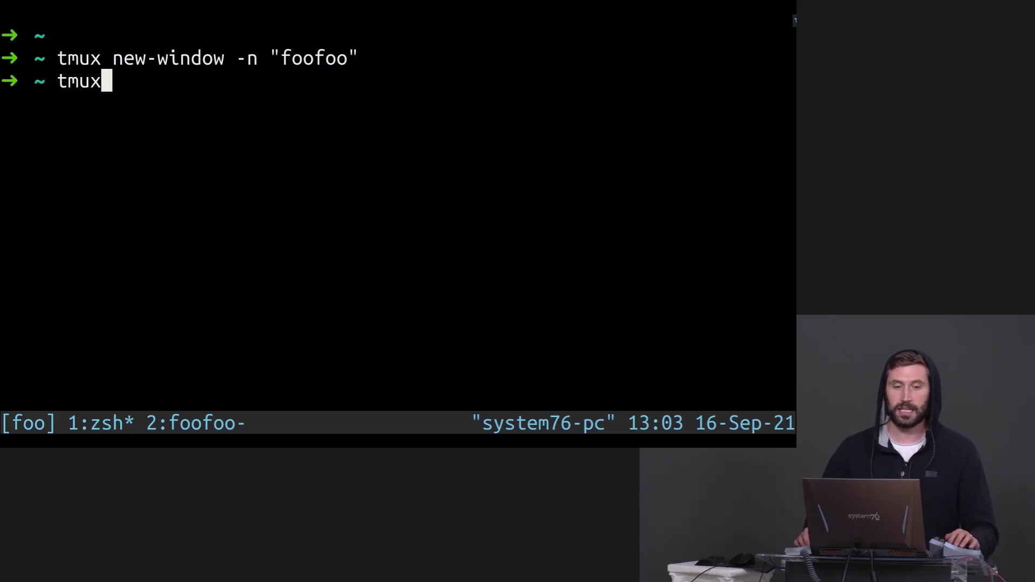
type(" switch-cient")
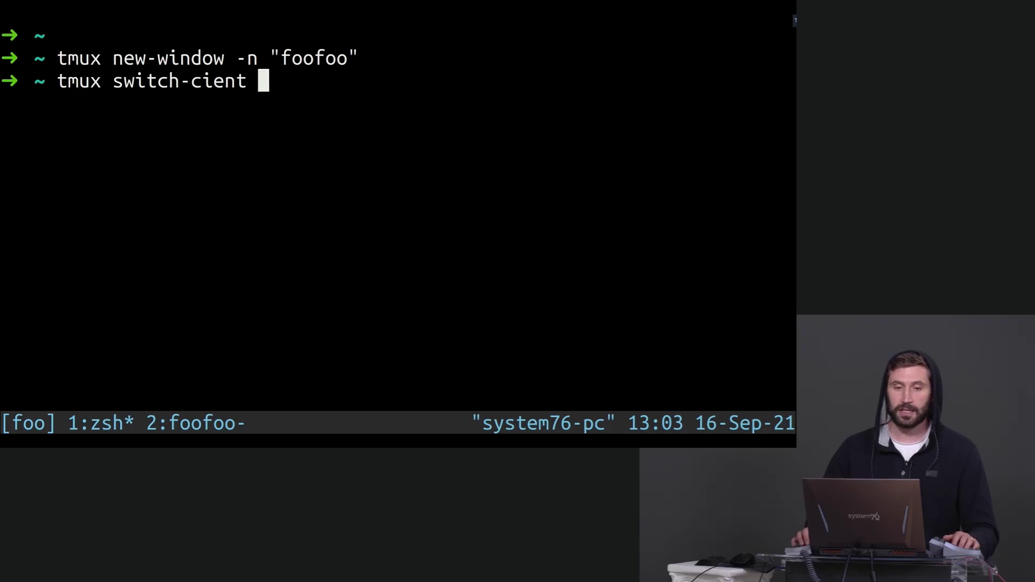
Run tmux switch-client -t "bar" and confirm bar in the status line
key("BackSpace")
key("BackSpace")
key("BackSpace")
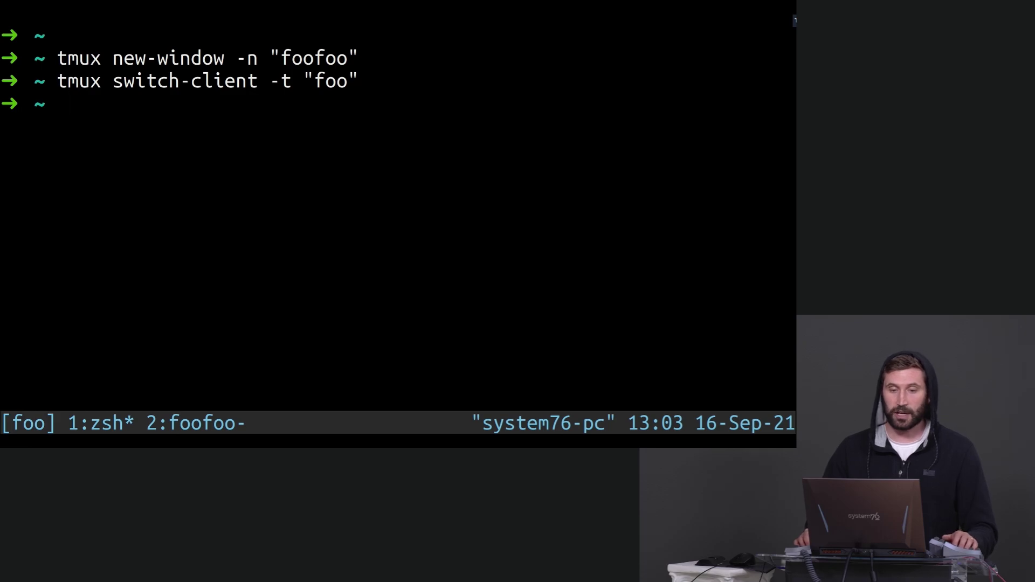
key("Up")
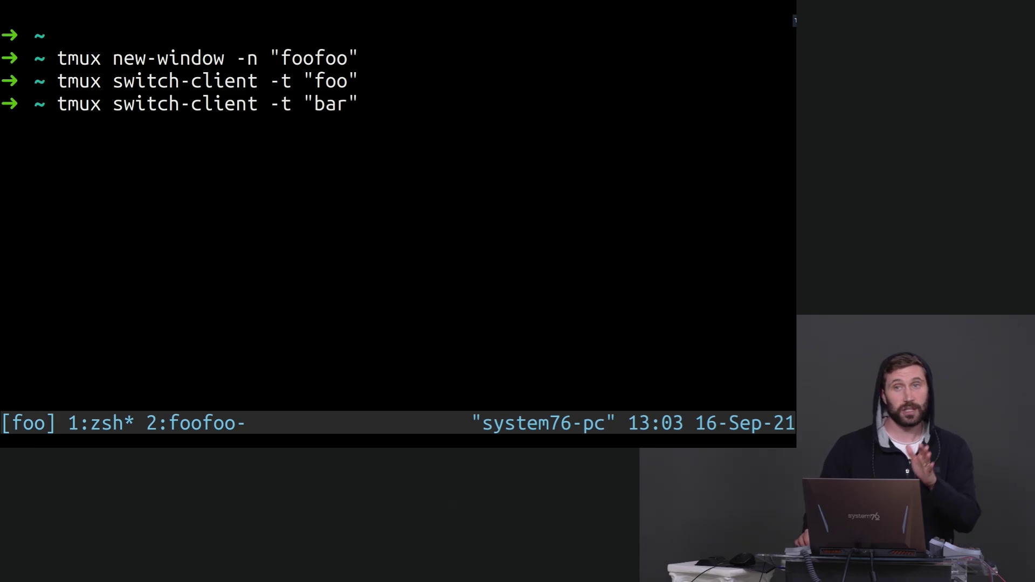
key("Return")
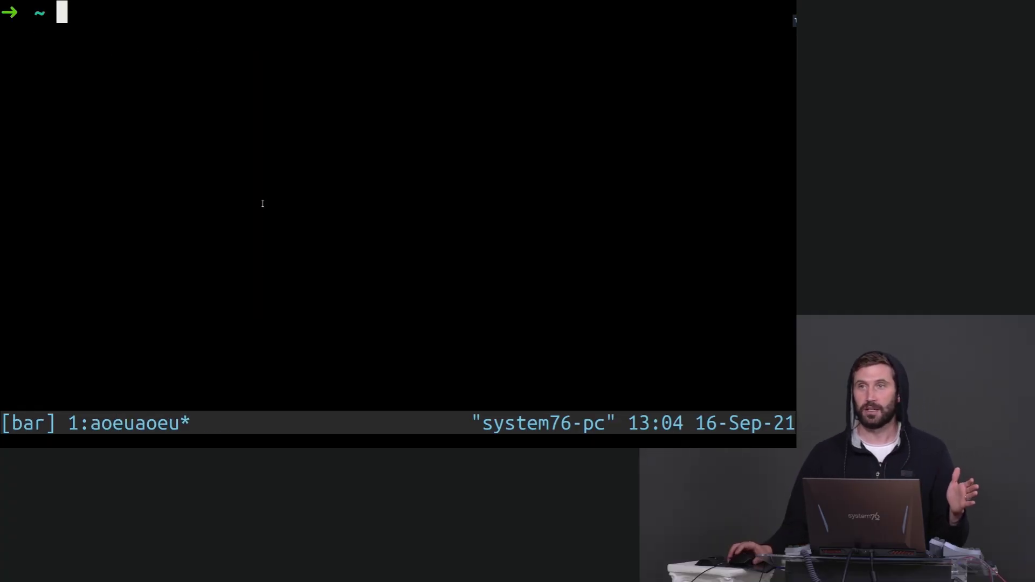
double_click(29, 424)
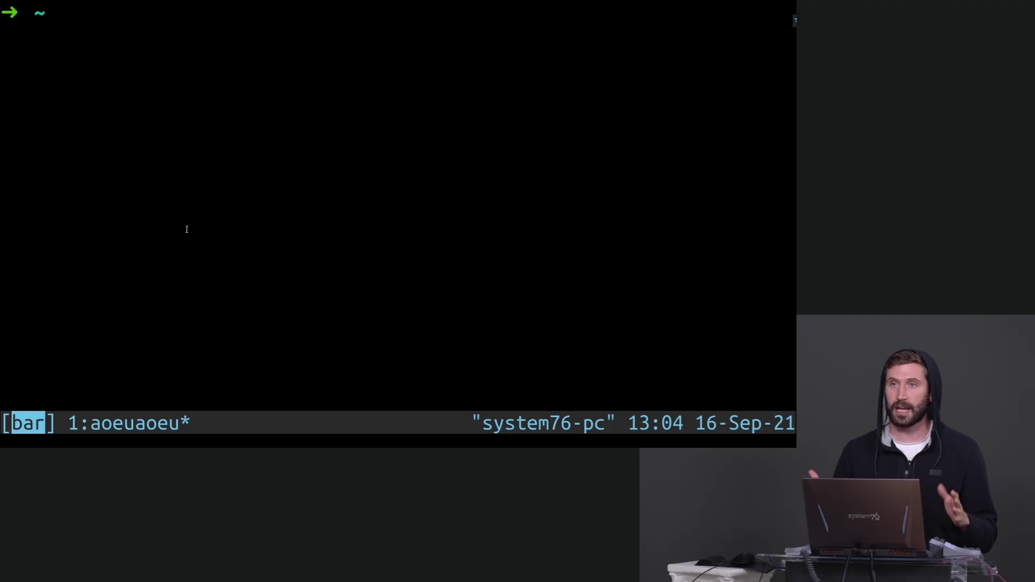
key("alt+Tab")
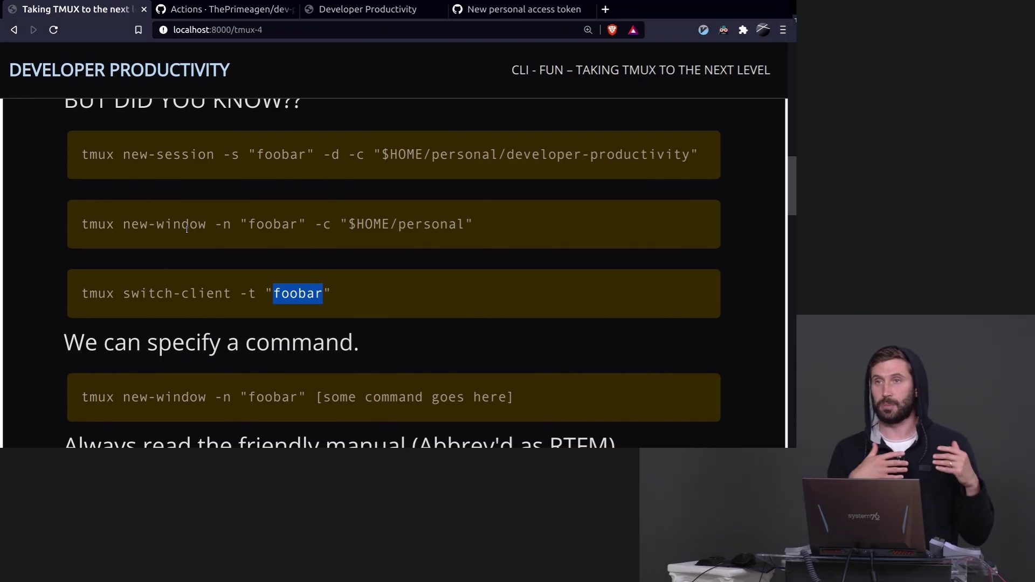
Highlight the new-window example and its 'some command goes here' placeholder on the slide
left_click(456, 201)
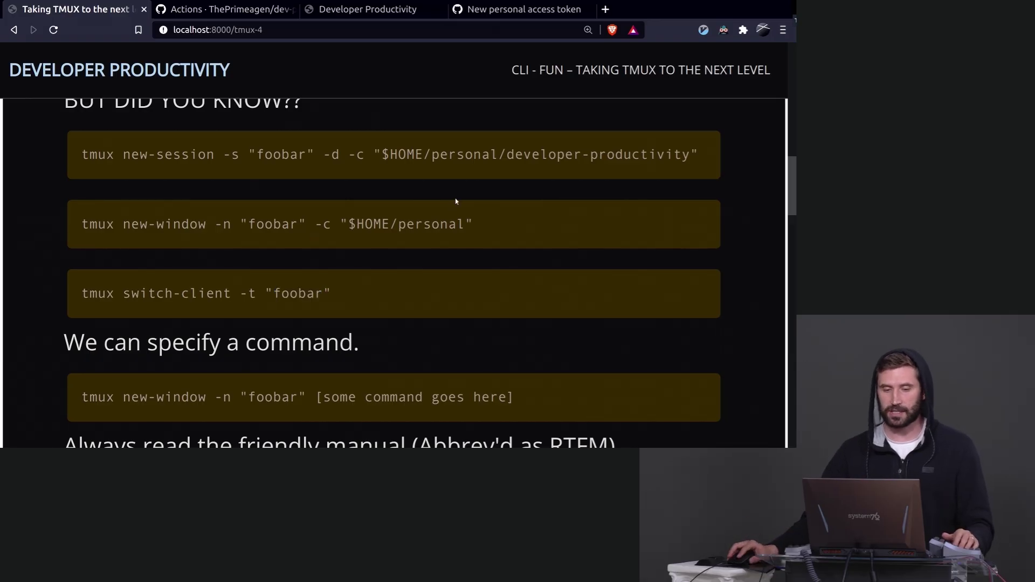
scroll(430, 267, "down", 1)
scroll(430, 265, "down", 2)
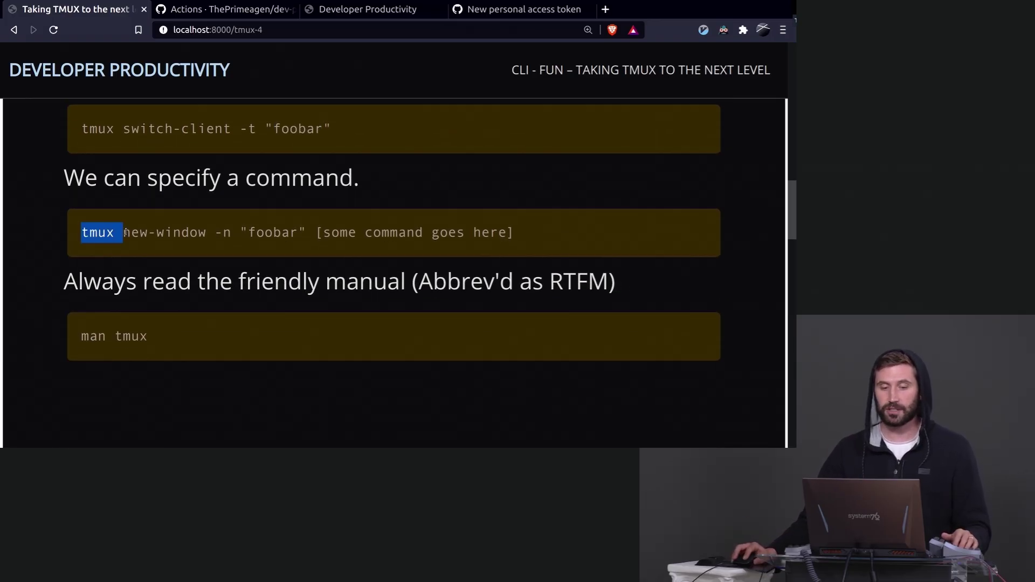
left_click_drag(124, 233, 508, 243)
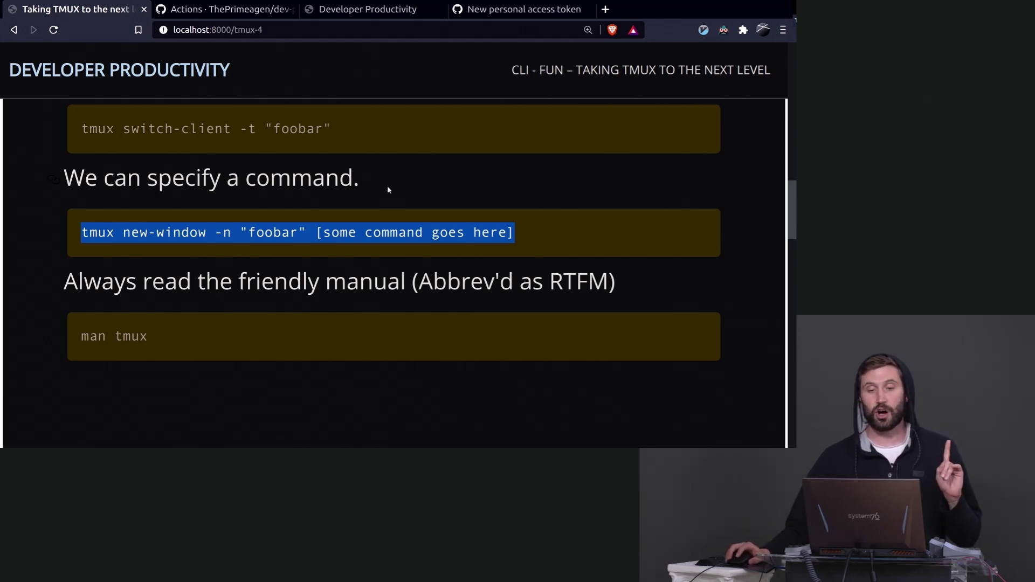
left_click(365, 233)
left_click_drag(316, 233, 518, 232)
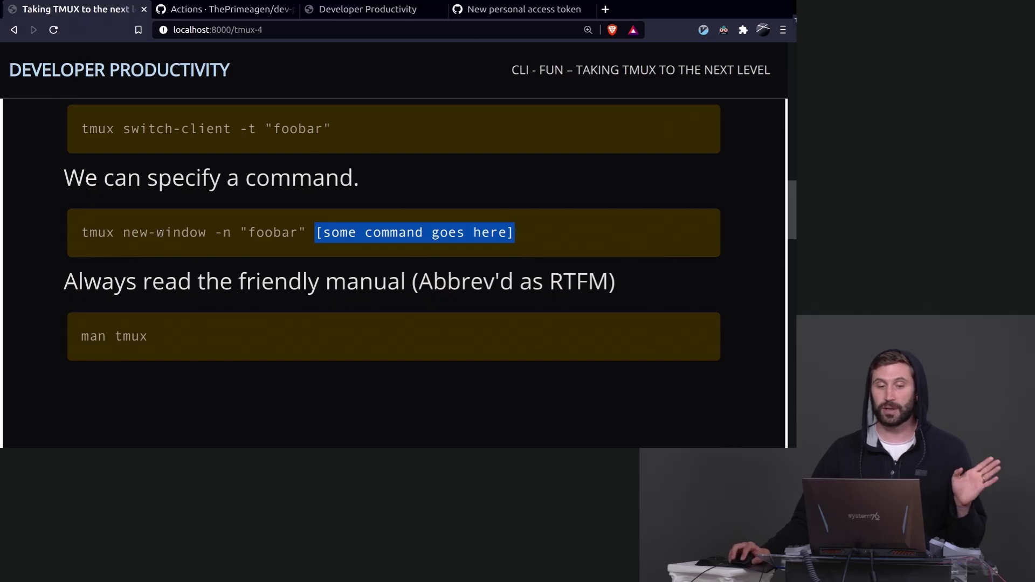
left_click_drag(123, 232, 516, 232)
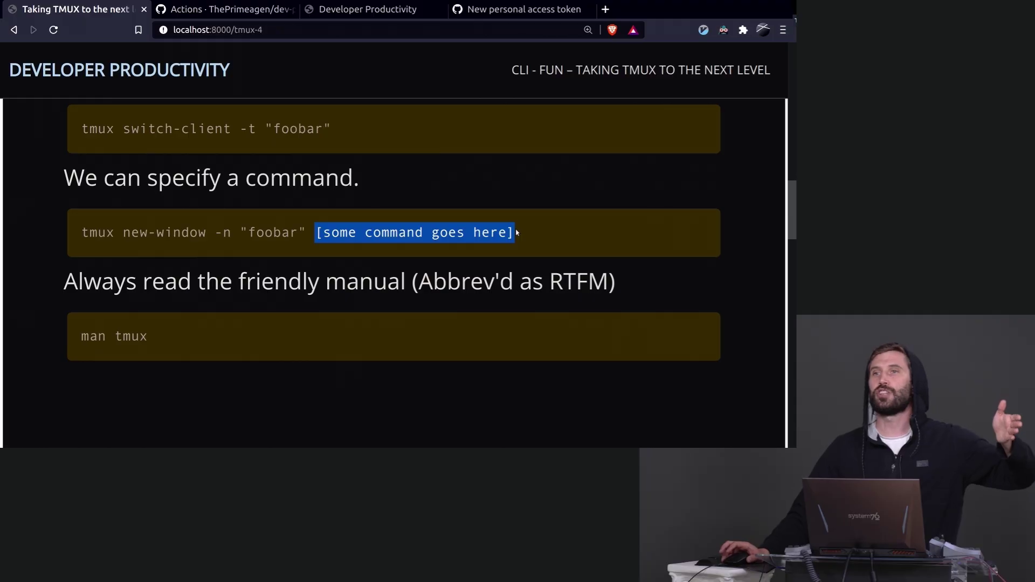
left_click(538, 235)
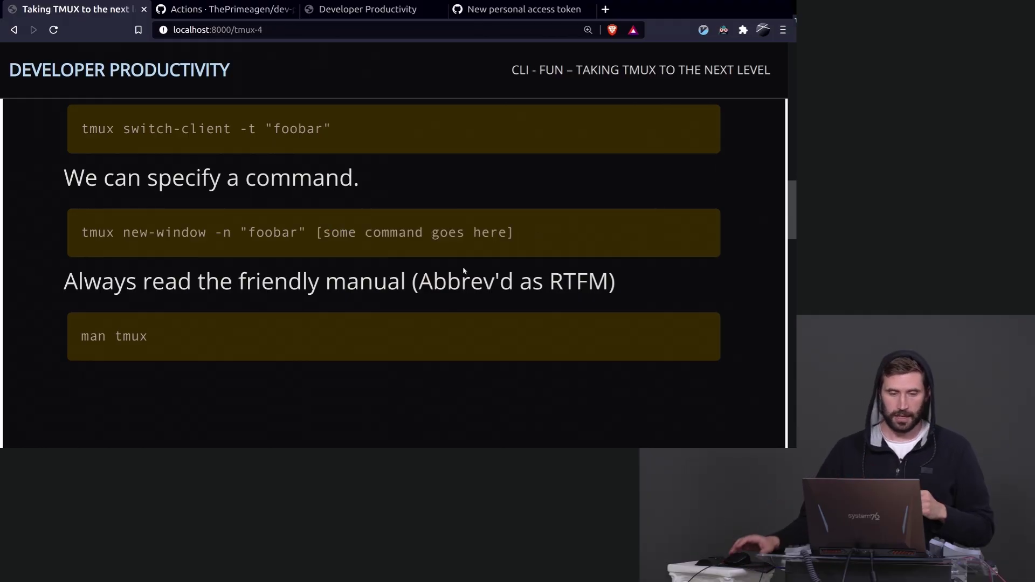
scroll(207, 381, "down", 1)
left_click_drag(165, 280, 53, 276)
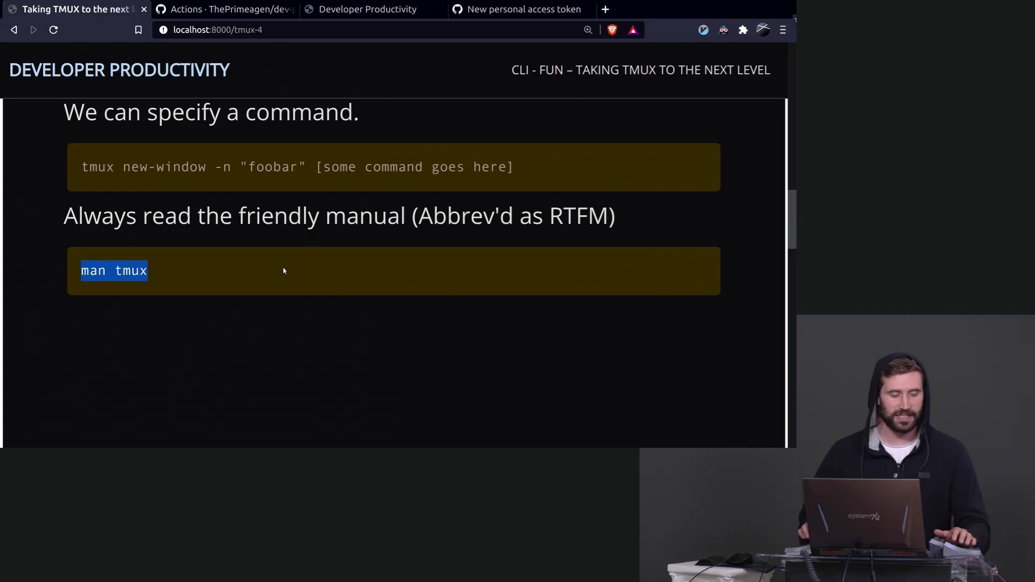
key("alt+Tab")
type("man")
type("x")
key("Return")
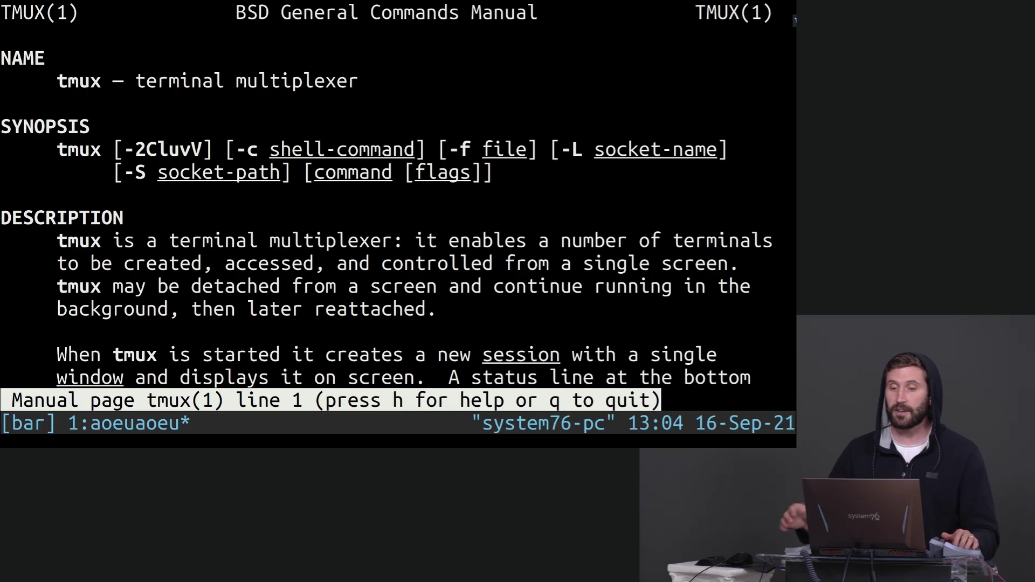
key("q")
type("man man")
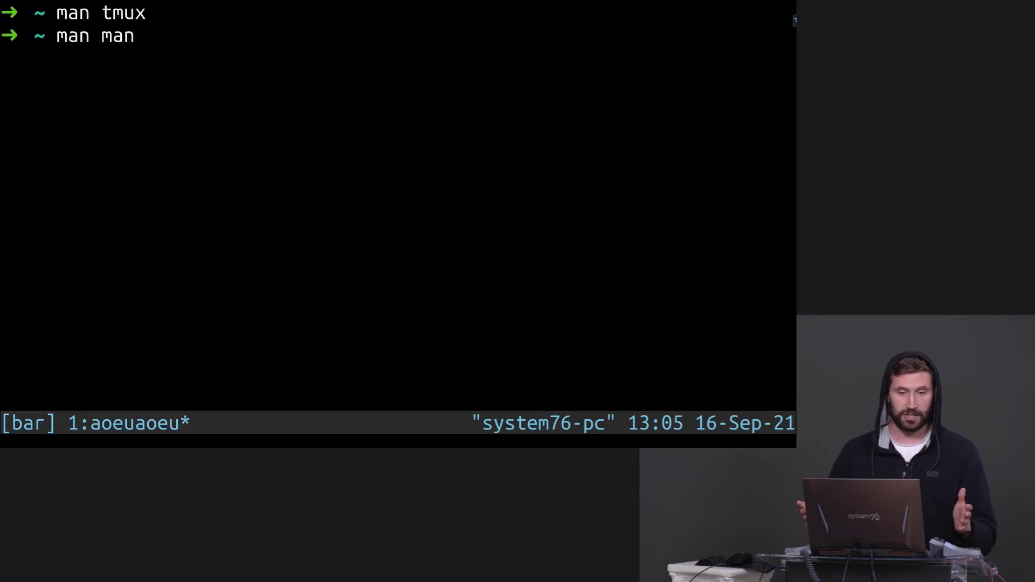
key("Return")
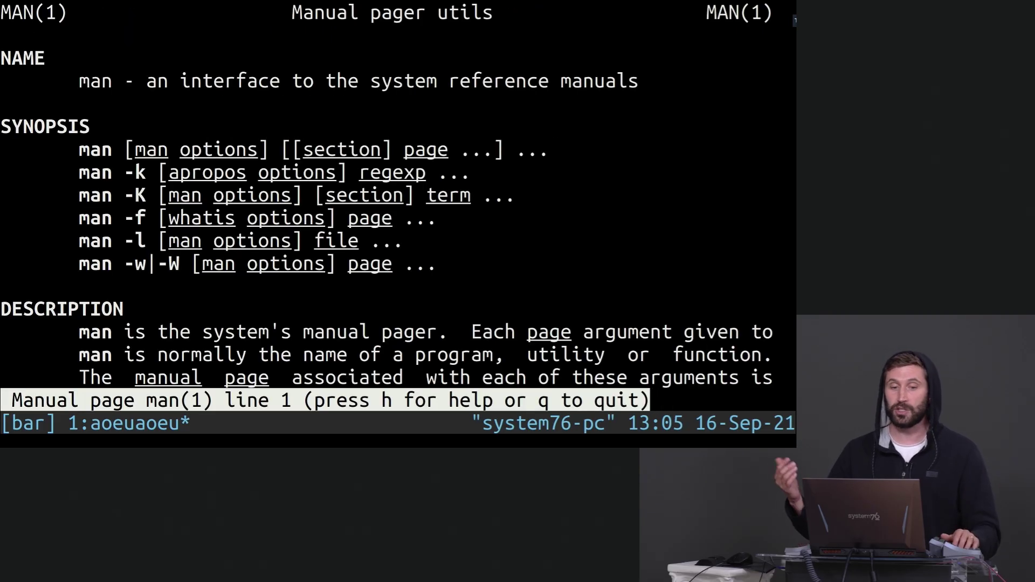
key("Down")
key("Down")
key("Down")
key("Down")
key("Down")
key("Down")
key("Down")
key("Down")
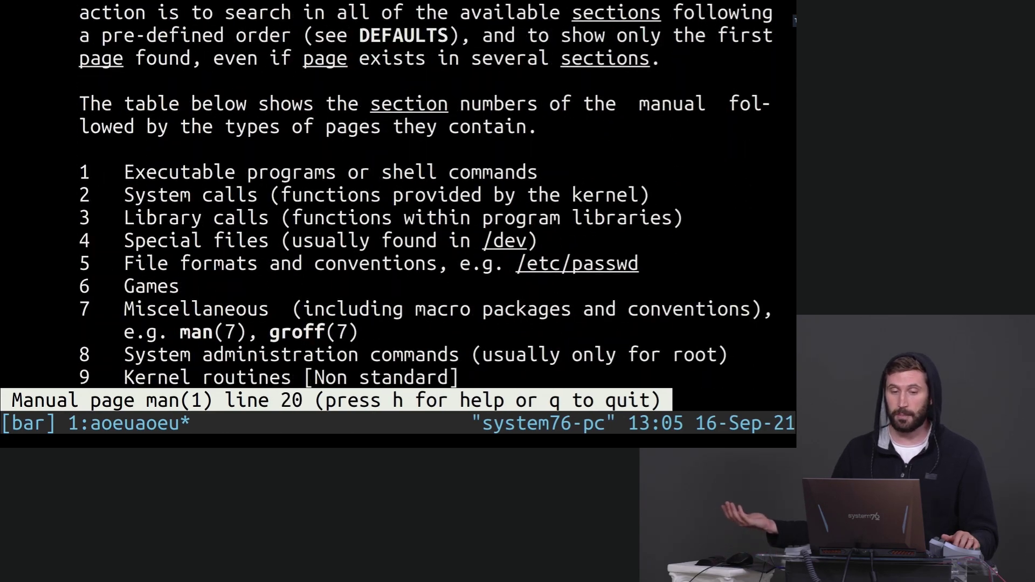
key("Down")
key("Down")
key("Down")
key("Down")
key("Down")
key("Down")
key("Down")
key("Up")
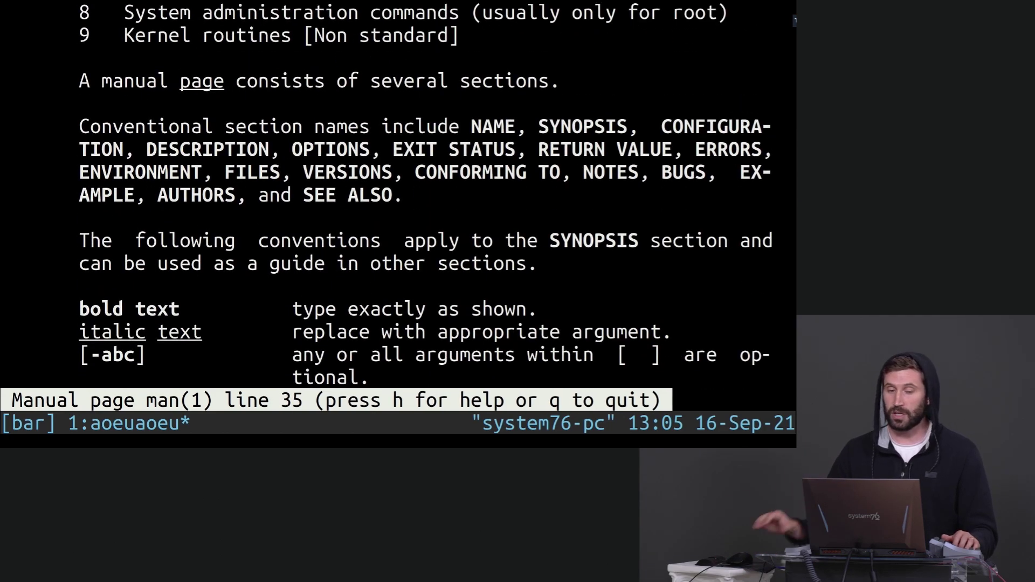
key("Up")
key("Up")
key("Up")
key("Down")
key("Down")
key("Down")
key("Down")
key("Down")
key("Down")
key("Down")
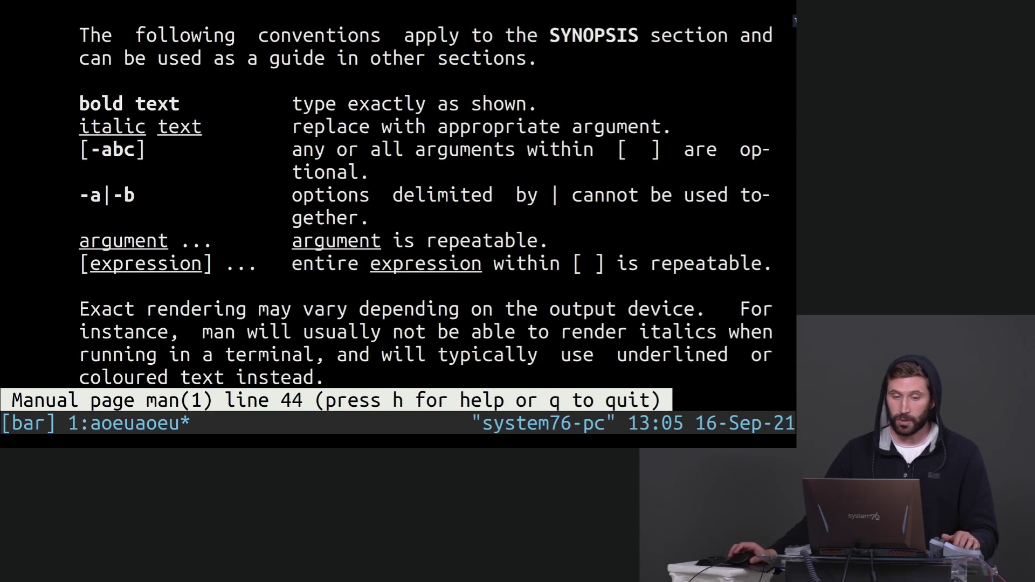
left_click_drag(90, 103, 517, 103)
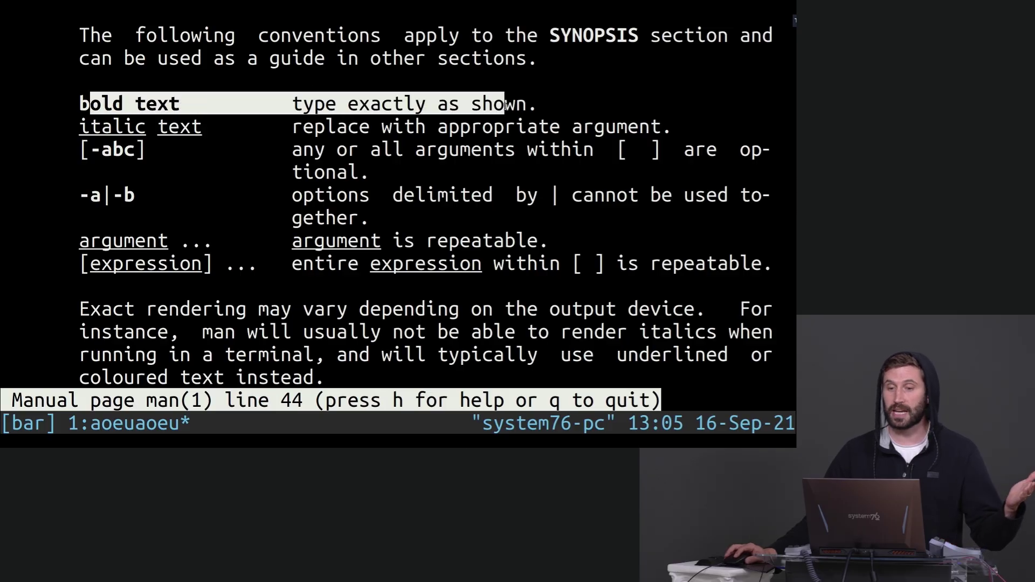
key("q")
key("Up")
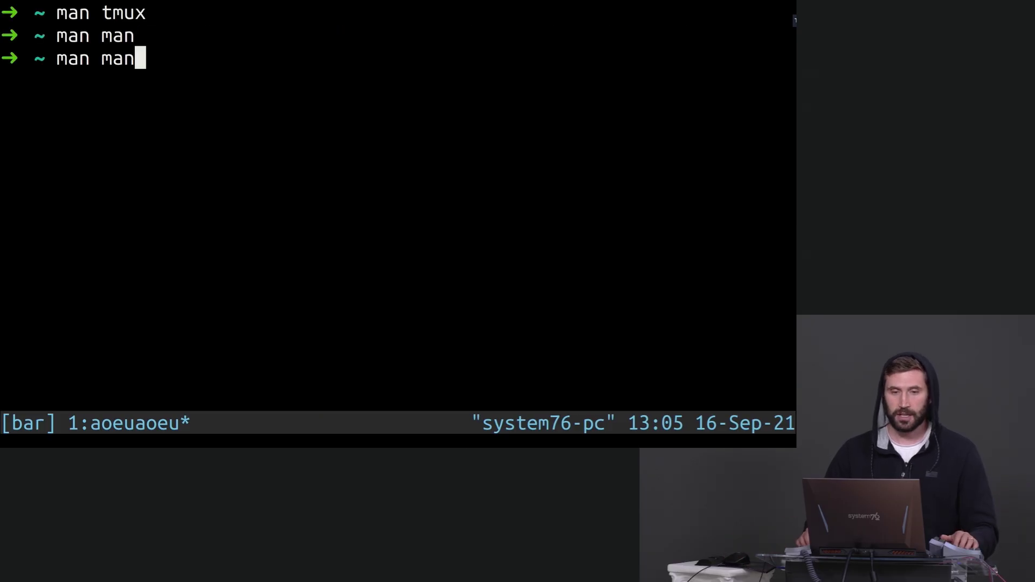
key("Return")
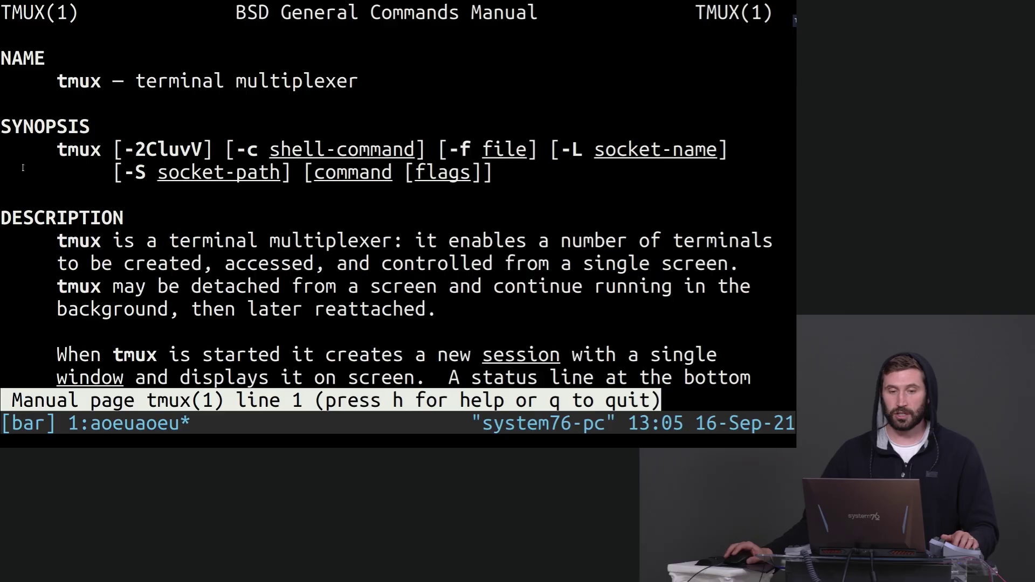
double_click(73, 149)
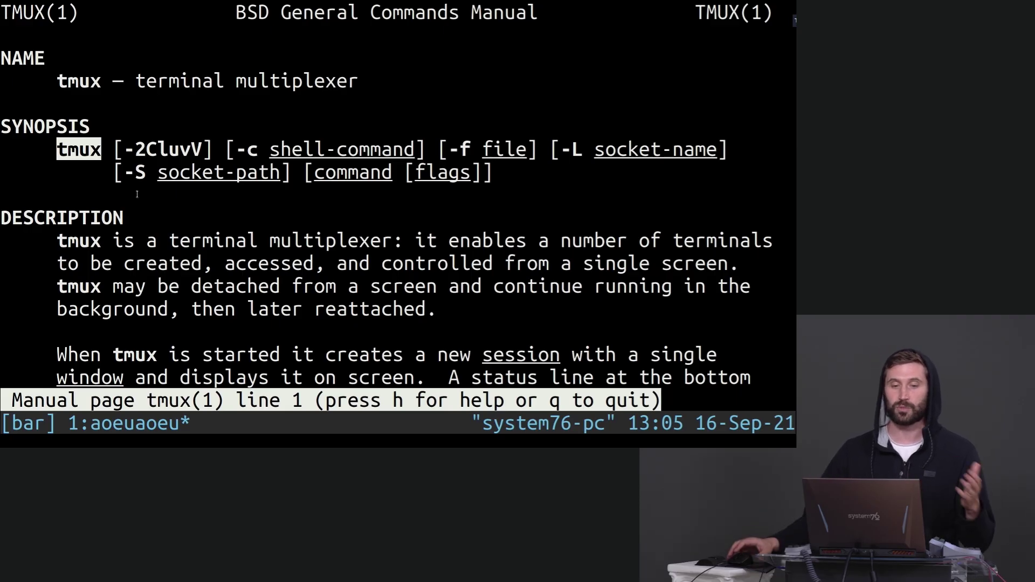
left_click(243, 235)
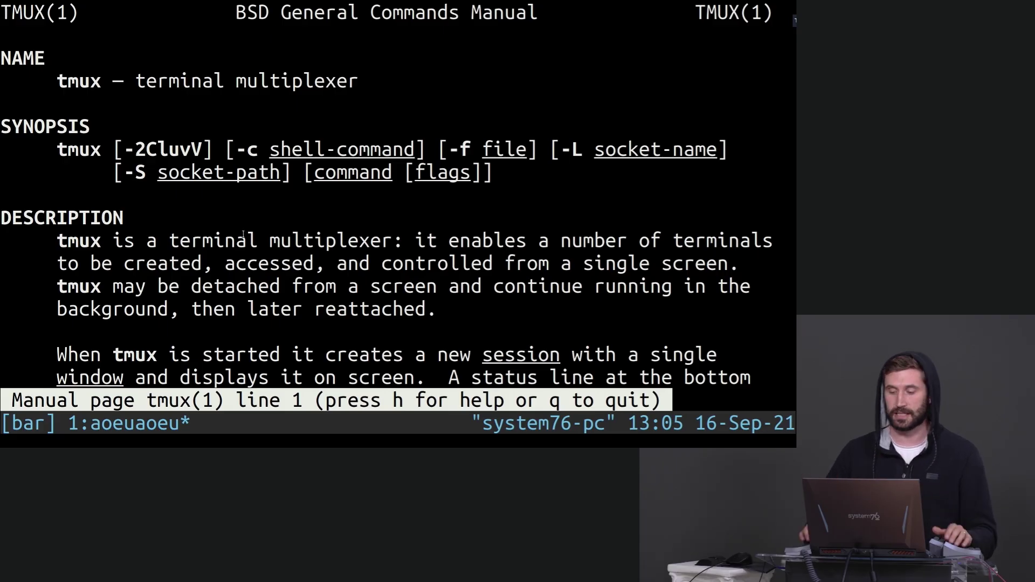
type("/switch-")
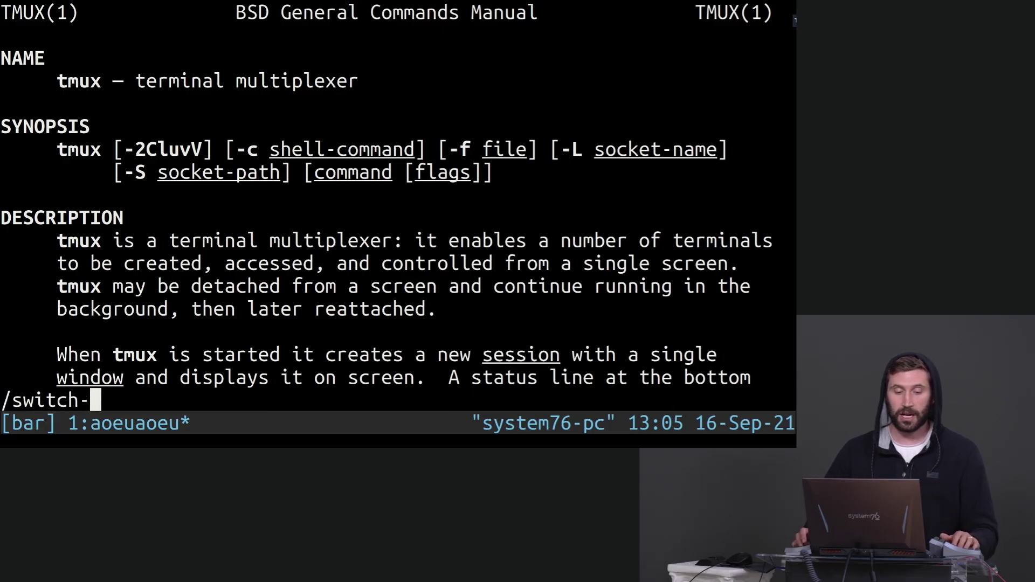
type("nt")
key("Return")
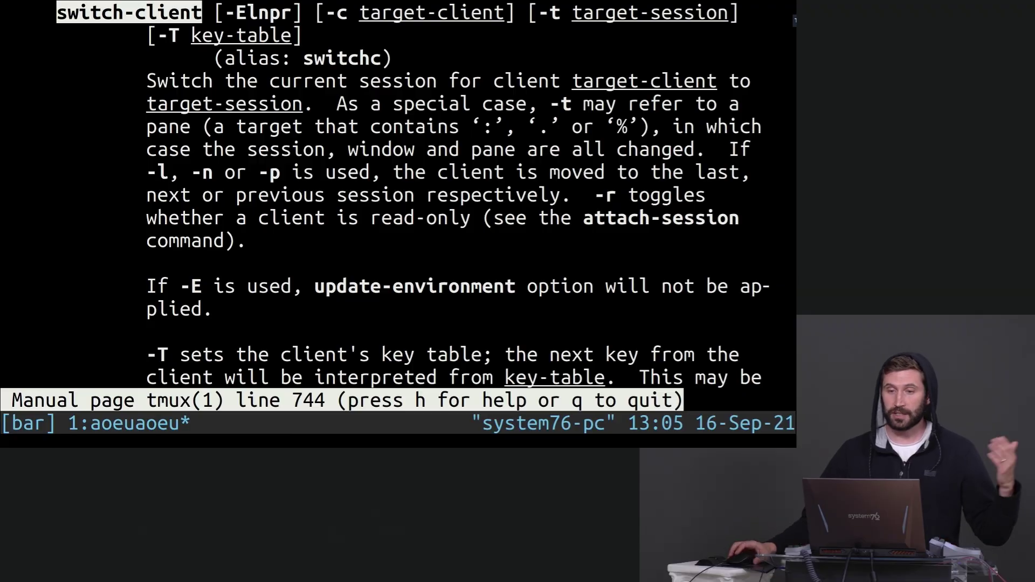
left_click_drag(235, 12, 338, 13)
left_click(326, 47)
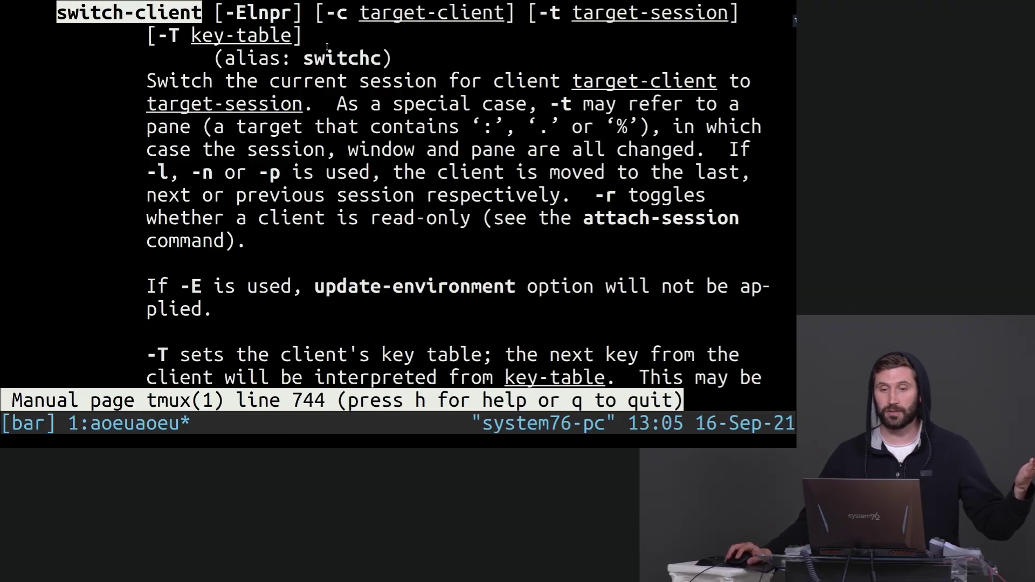
double_click(342, 57)
left_click_drag(183, 79, 279, 289)
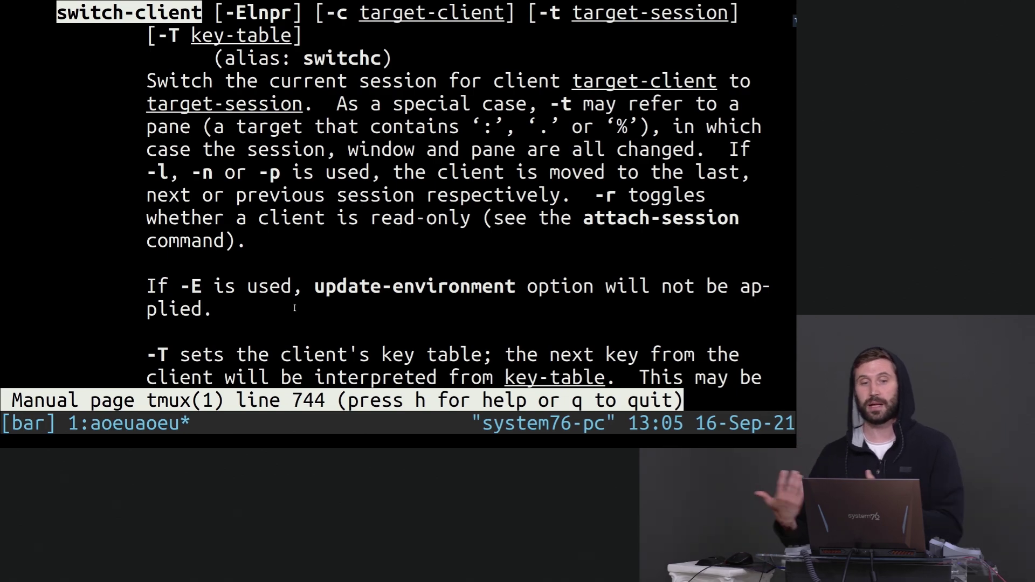
key("q")
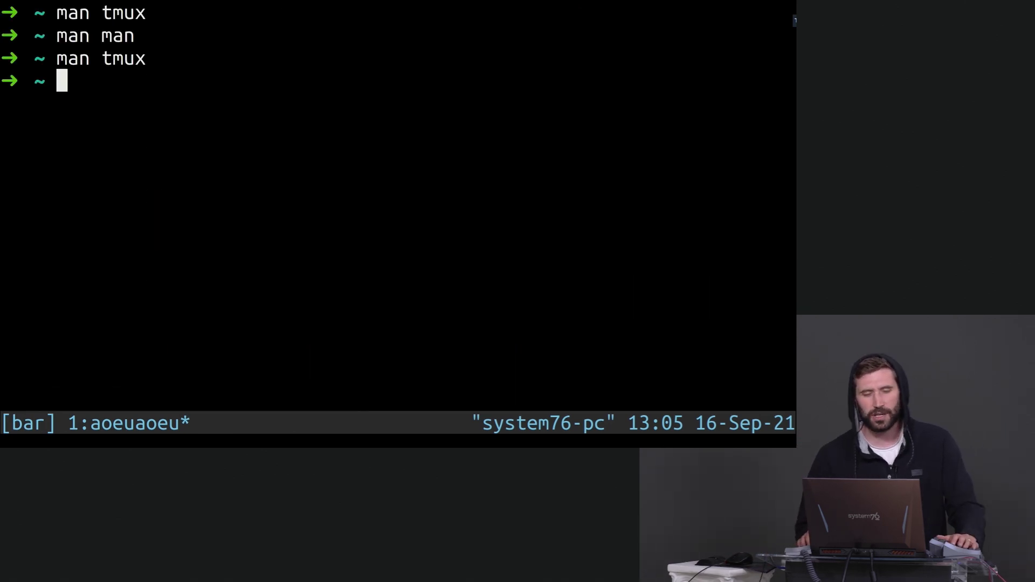
Review the printed golang-through-awk topic list, then switch to tmux window 1 editing cht.sh
key("alt+Tab")
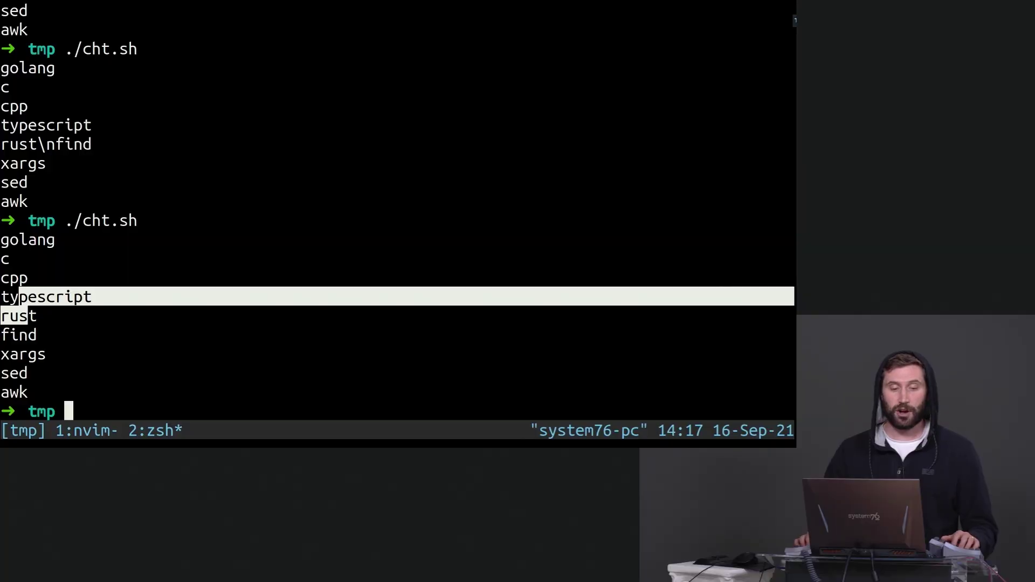
key("ctrl+c")
key("ctrl+c")
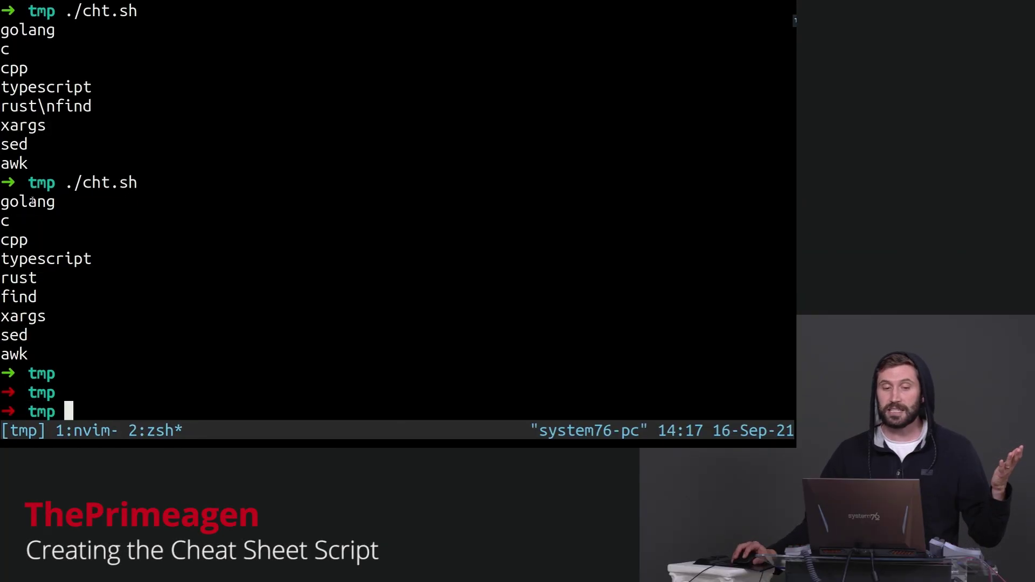
left_click_drag(30, 201, 33, 354)
left_click(184, 213)
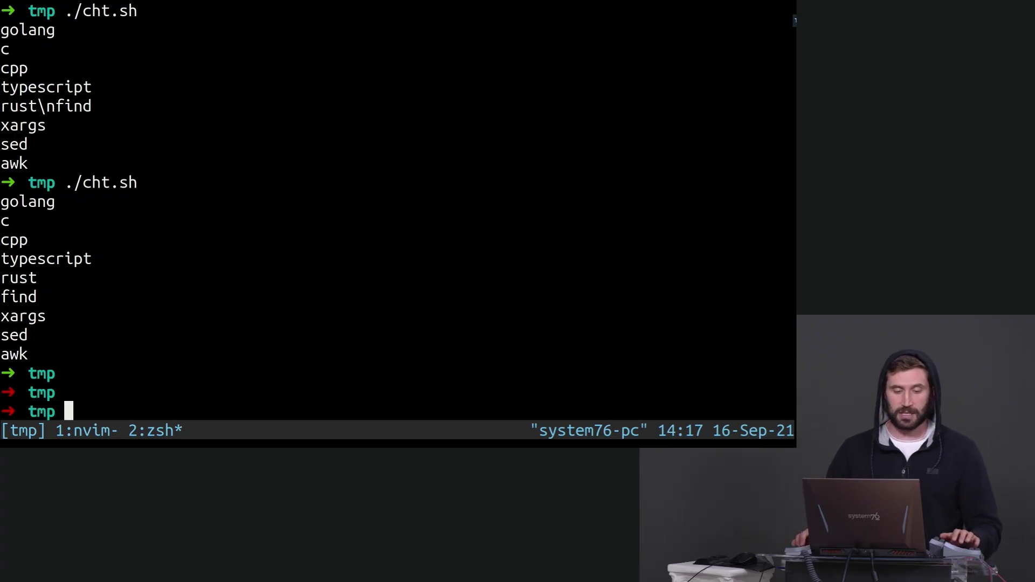
key("ctrl+a")
key("1")
key("ctrl+c")
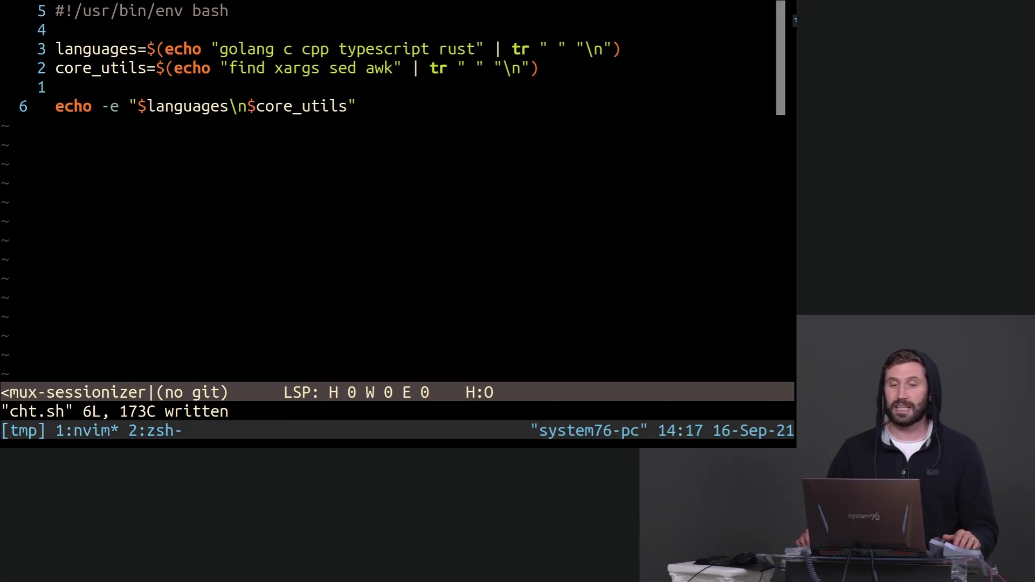
Pipe the topic list into fzf, save, and test it in window 2 by picking c
key("A")
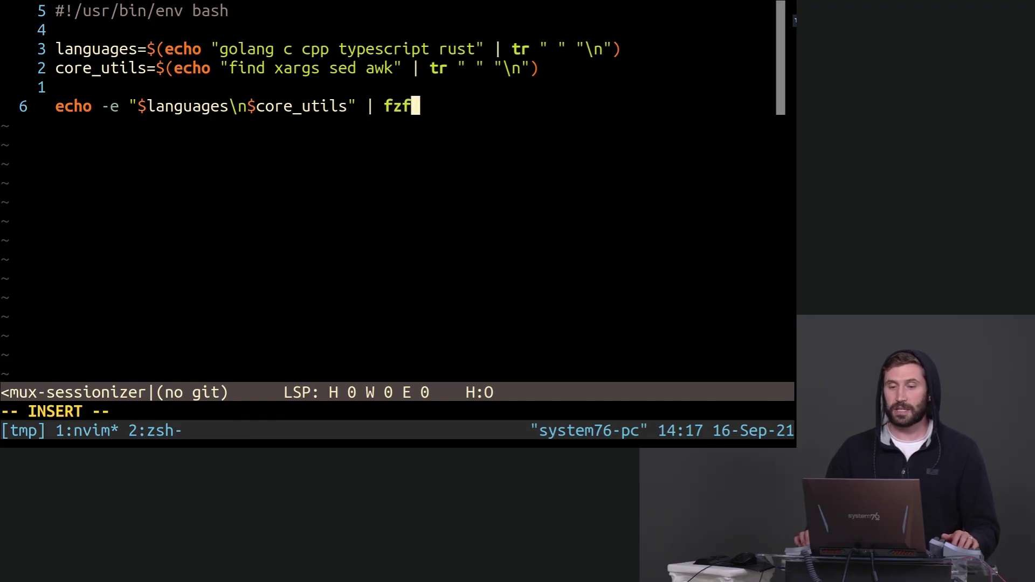
key("Escape")
type(":w")
key("Return")
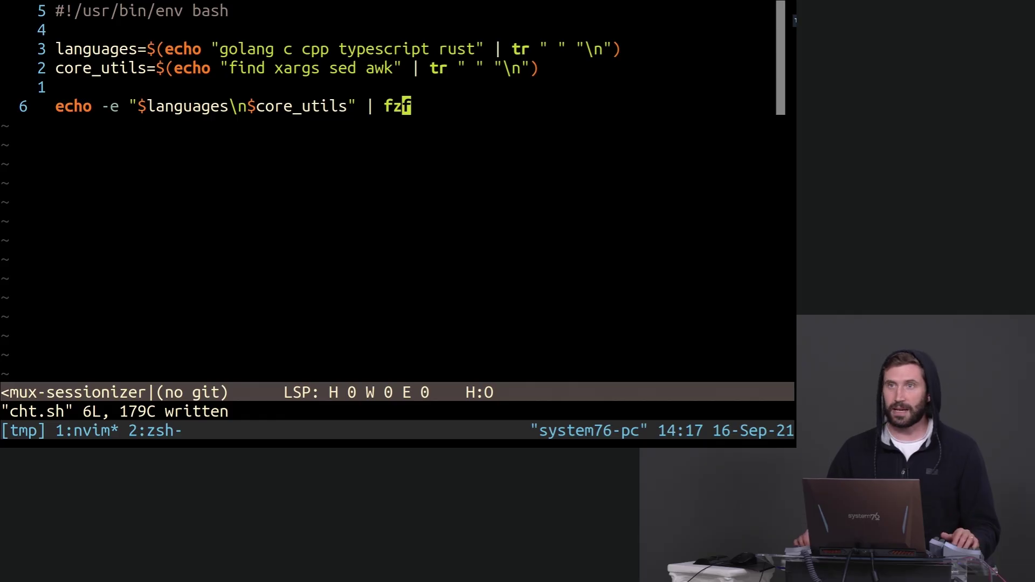
key("ctrl+a")
key("2")
key("Up")
key("Return")
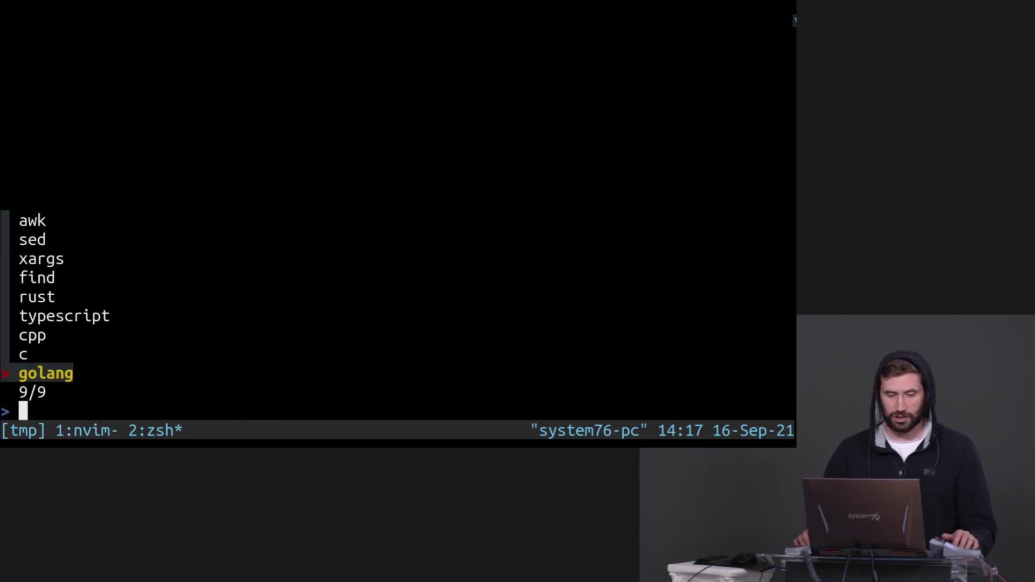
key("Up")
key("Return")
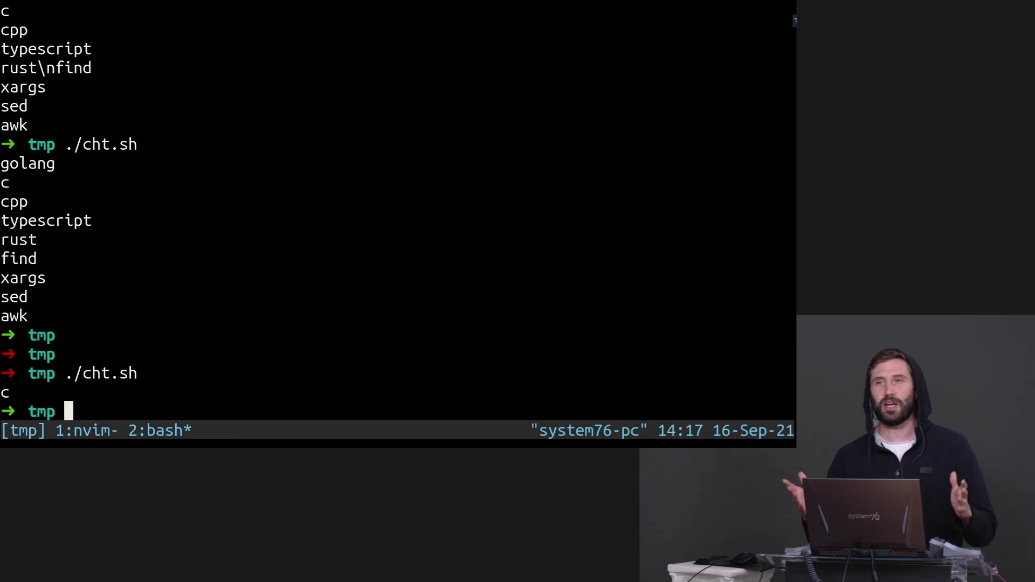
Wrap the fzf line in selected=$(...), delete the blank line above, save, and begin an if
key("ctrl+a")
type("1")
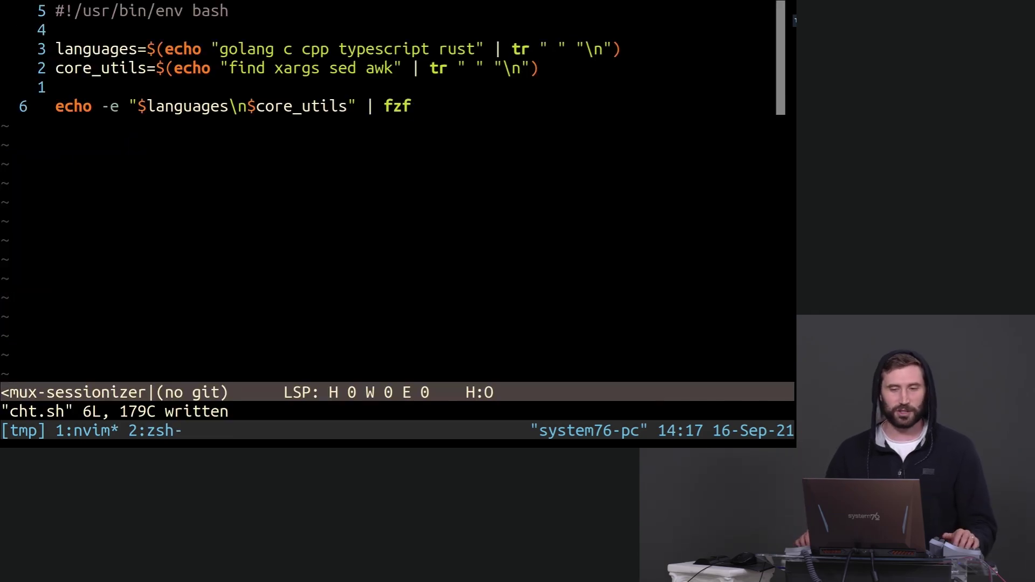
type(":w")
key("Return")
type("I")
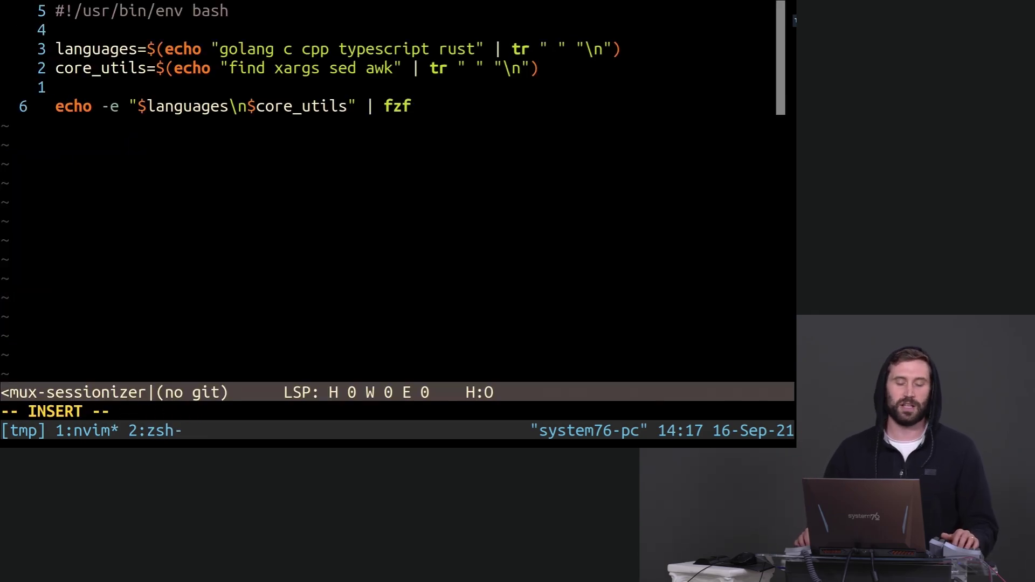
type("selected=")
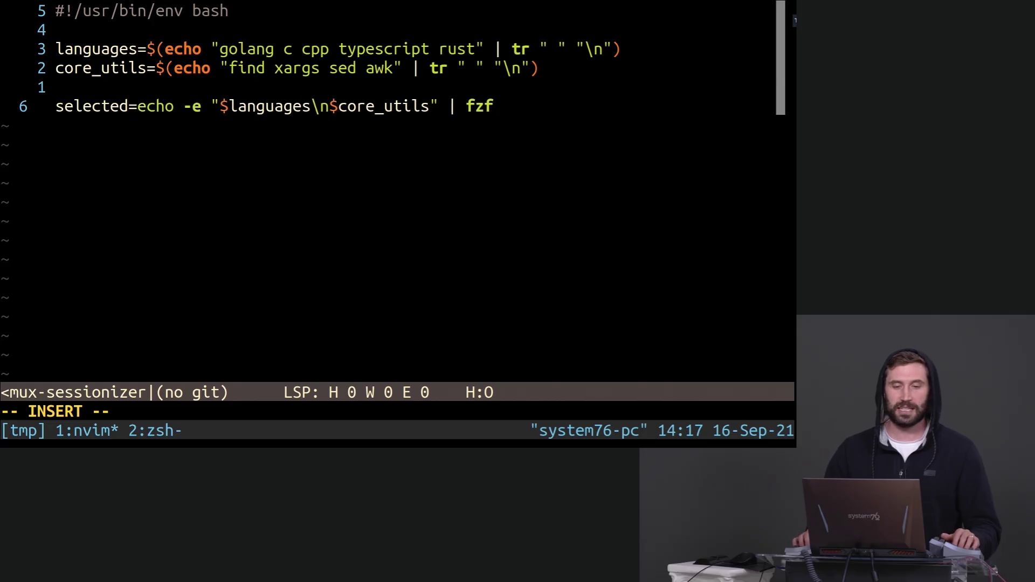
type("$(")
key("End")
type(")")
key("Escape")
type(":w ")
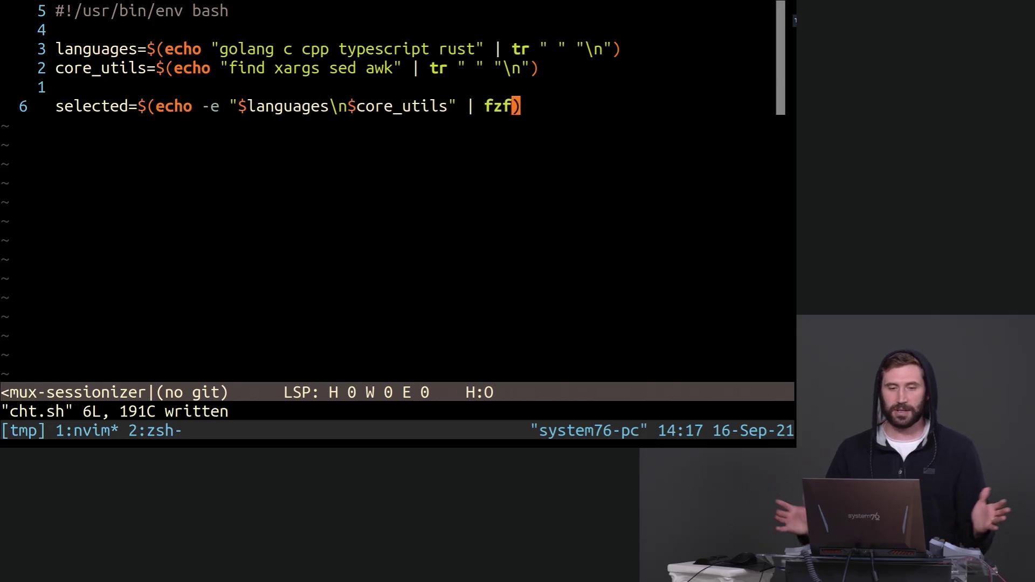
type("k")
key("d")
key("d")
key("ctrl+c")
type(":w")
key("Return")
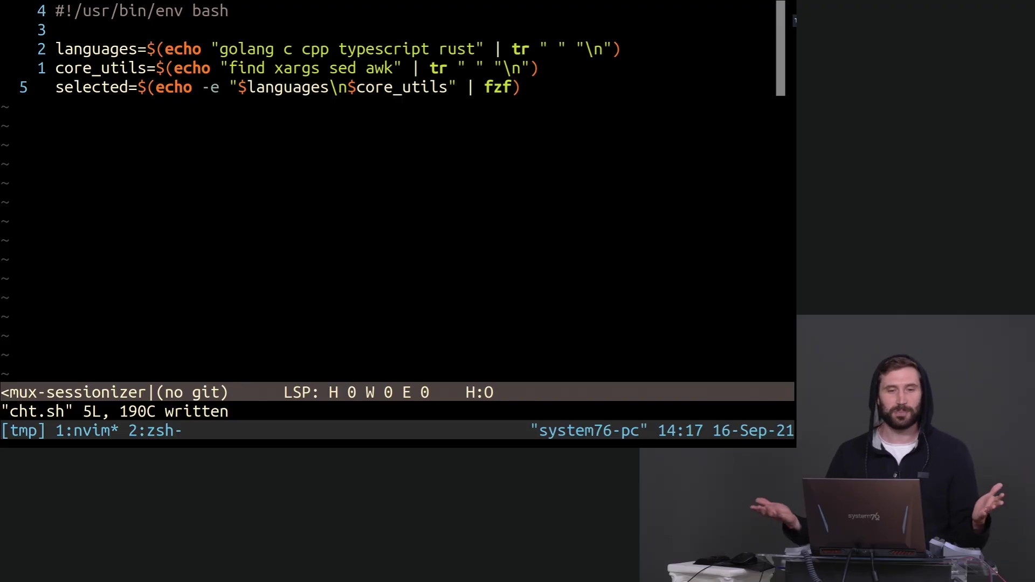
key("o")
key("Return")
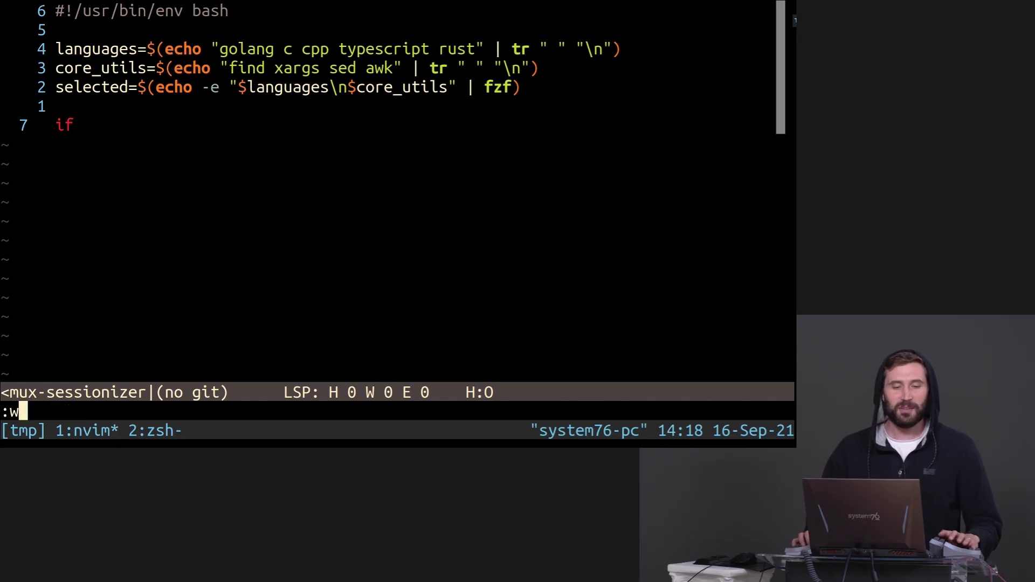
Complete the if with echo "$languages" | grep -qs $selected; then, close with fi, and save
key("Return")
type("if echo \"$languages")
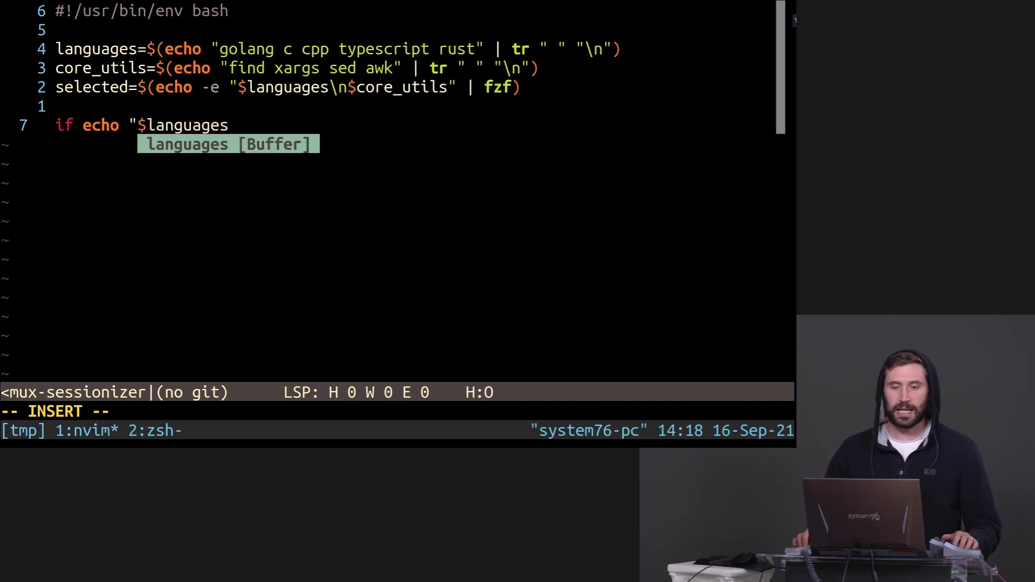
type("\" | grep -qs $sele")
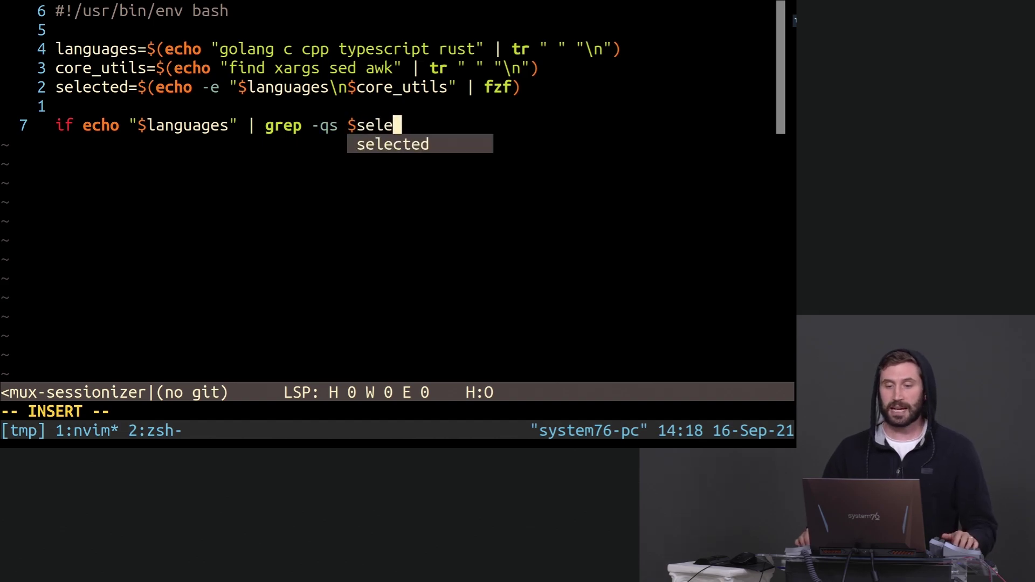
key("ctrl+n")
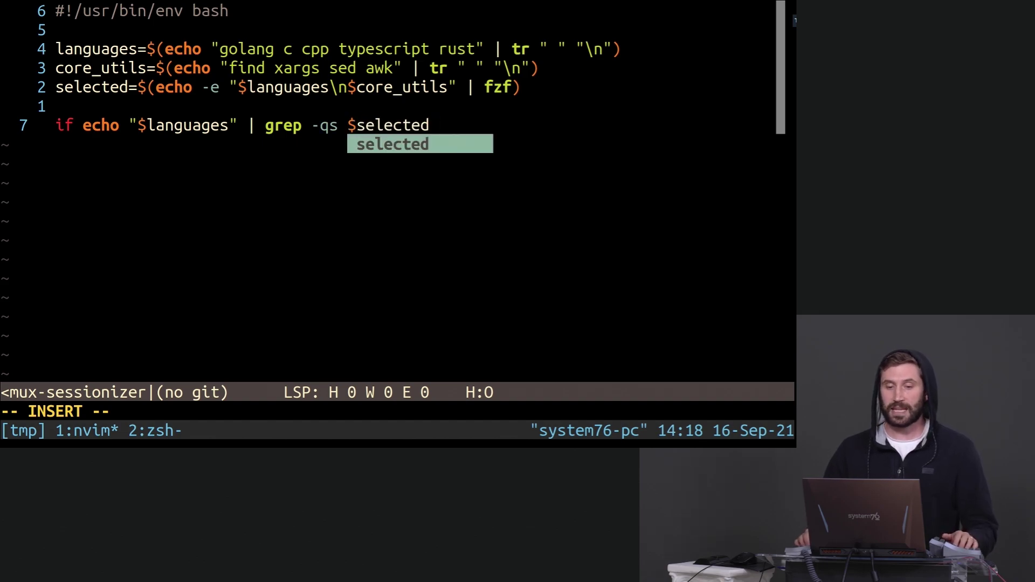
type("; then")
key("Return")
type("fi")
key("Escape")
type(":w")
key("Return")
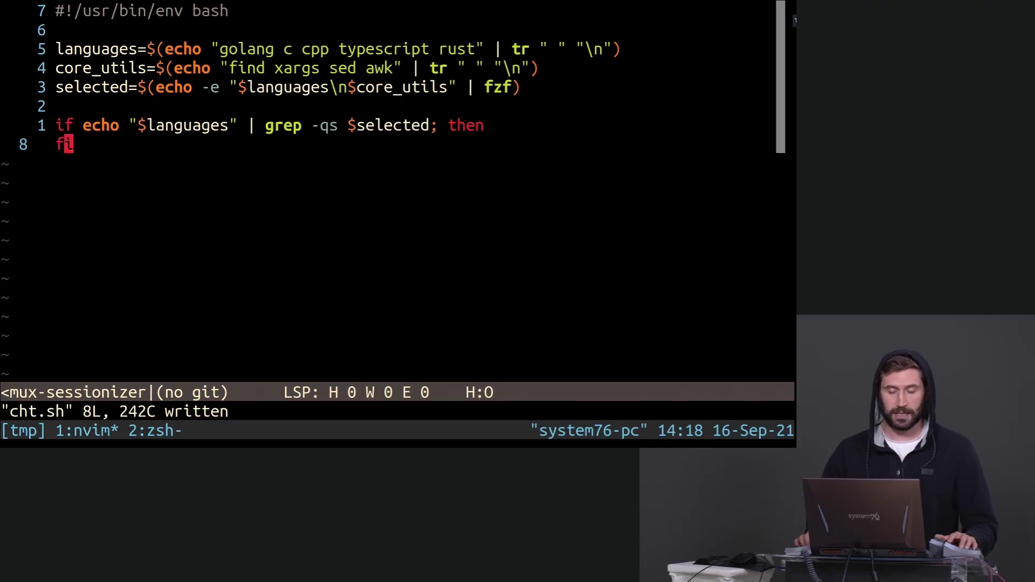
key("super+6")
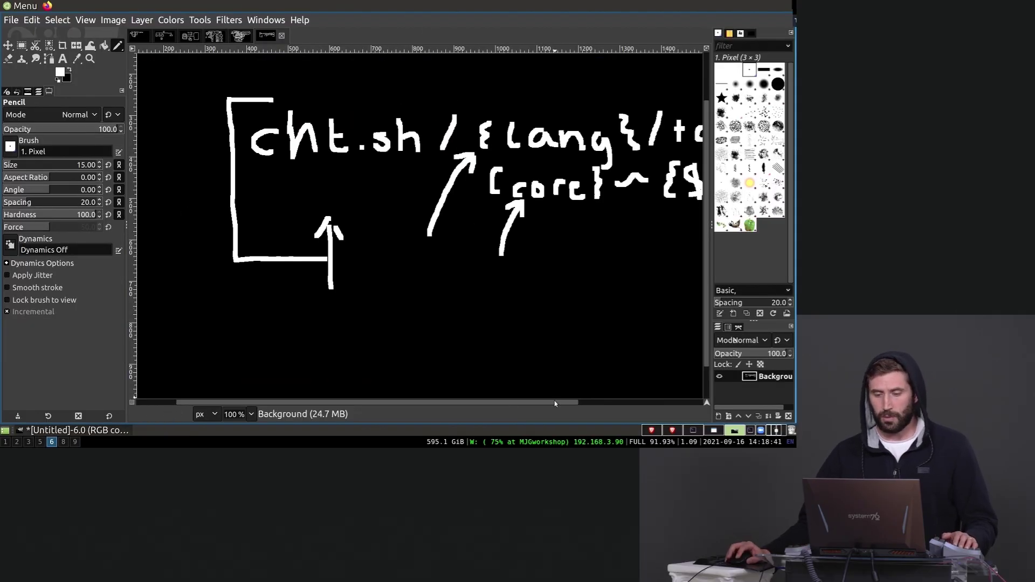
left_click_drag(555, 403, 676, 403)
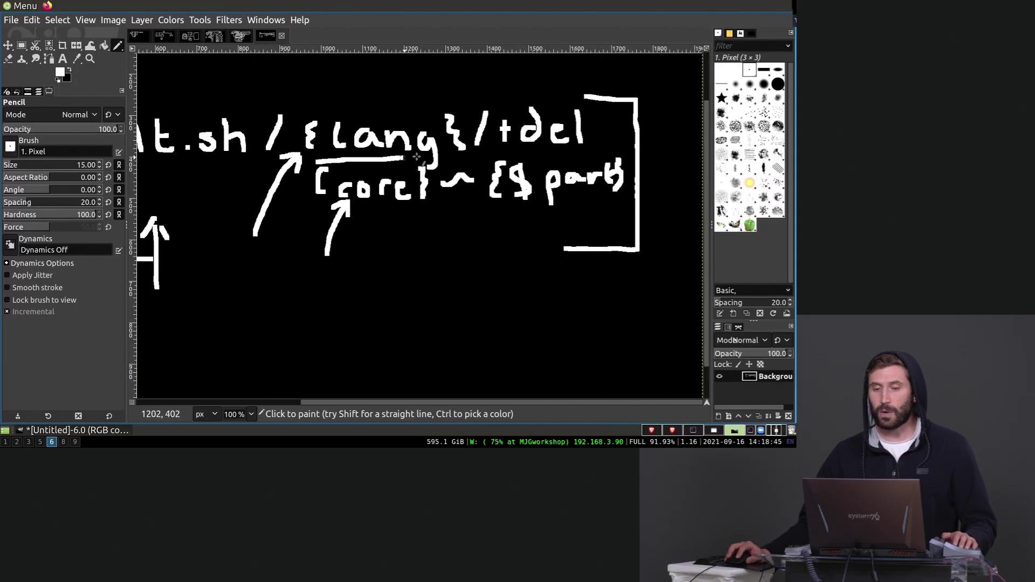
Draw pencil underlines beneath lang and the core ~ {$ part} line of the URL sketch
left_click_drag(417, 157, 588, 156)
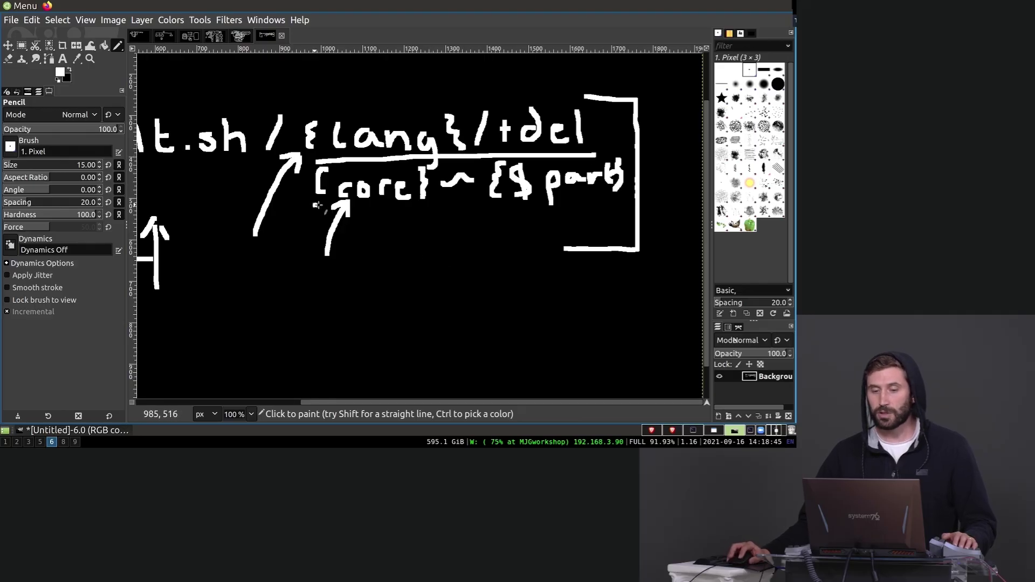
left_click_drag(317, 206, 614, 209)
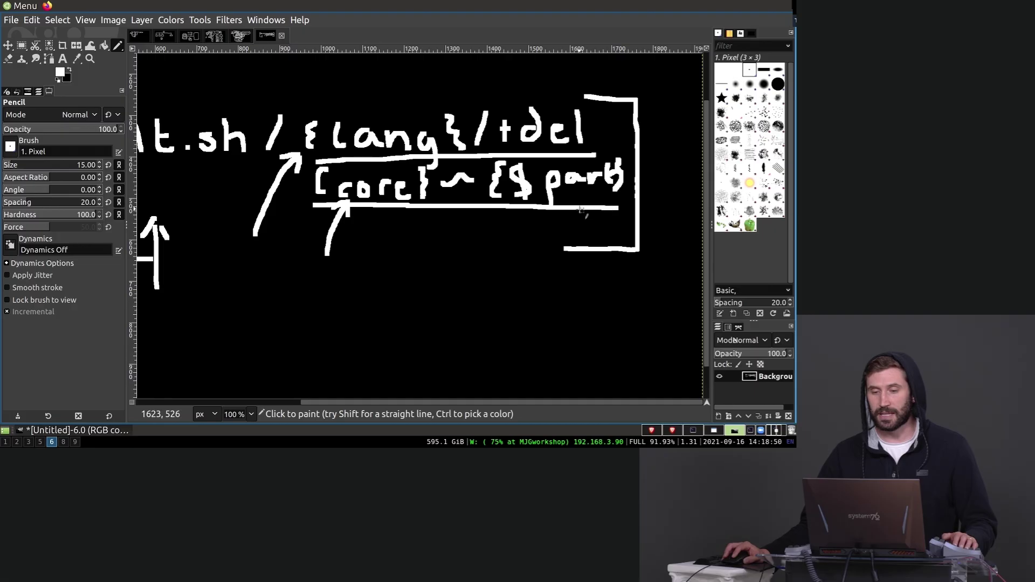
scroll(556, 148, "up", 5, "ctrl")
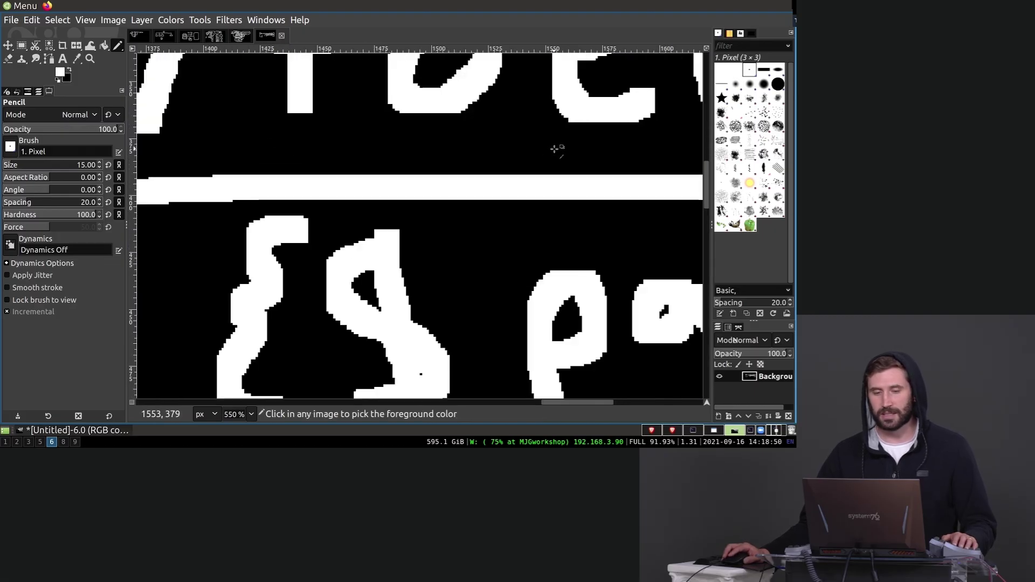
scroll(556, 148, "down", 5, "ctrl")
key("super+1")
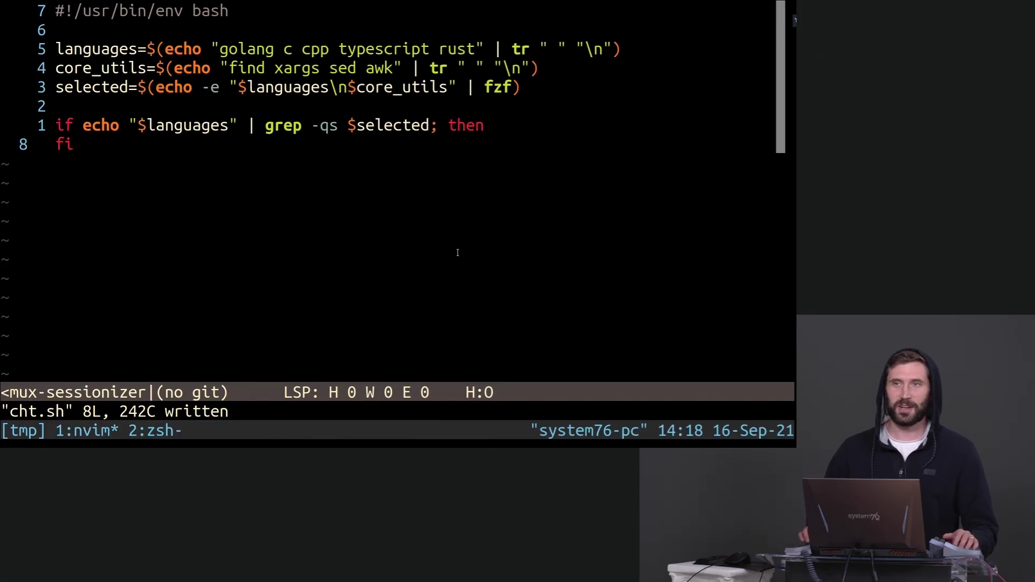
Add an else line above fi and an echo "I AM LANGUAGE" line
key("ctrl+c")
key("ctrl+c")
type("O")
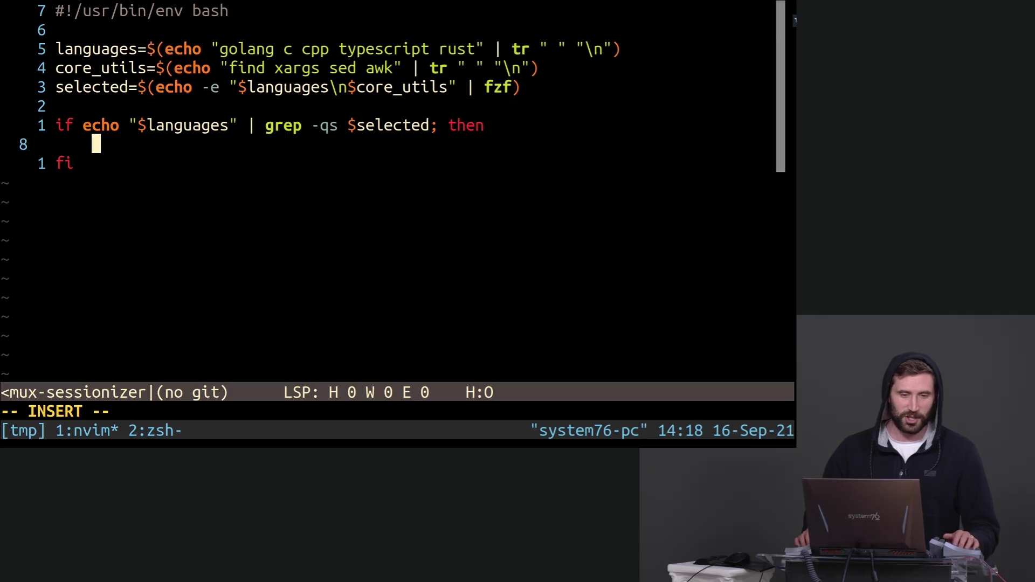
type("else")
key("Escape")
type(":w O")
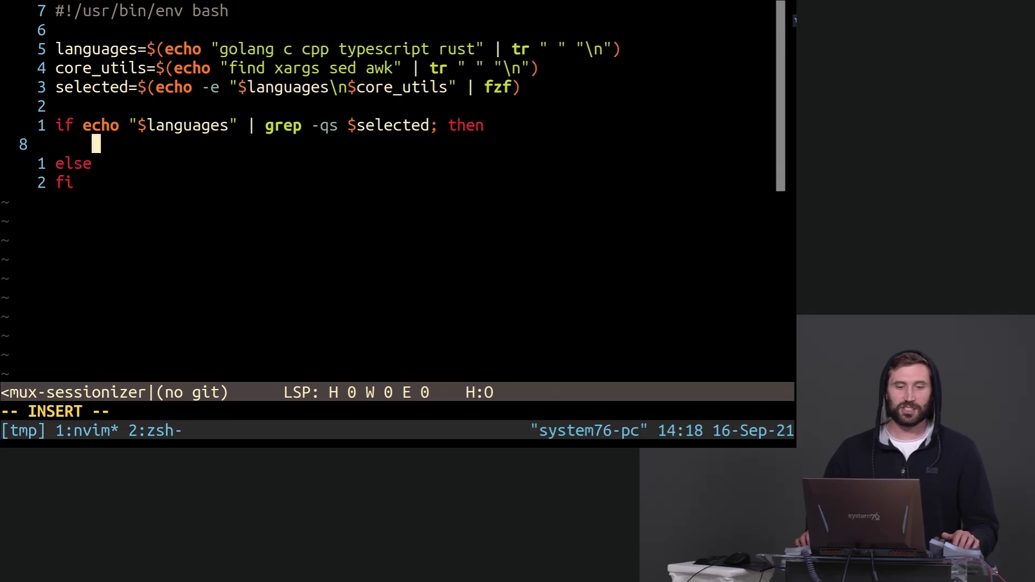
type("echo \"lan")
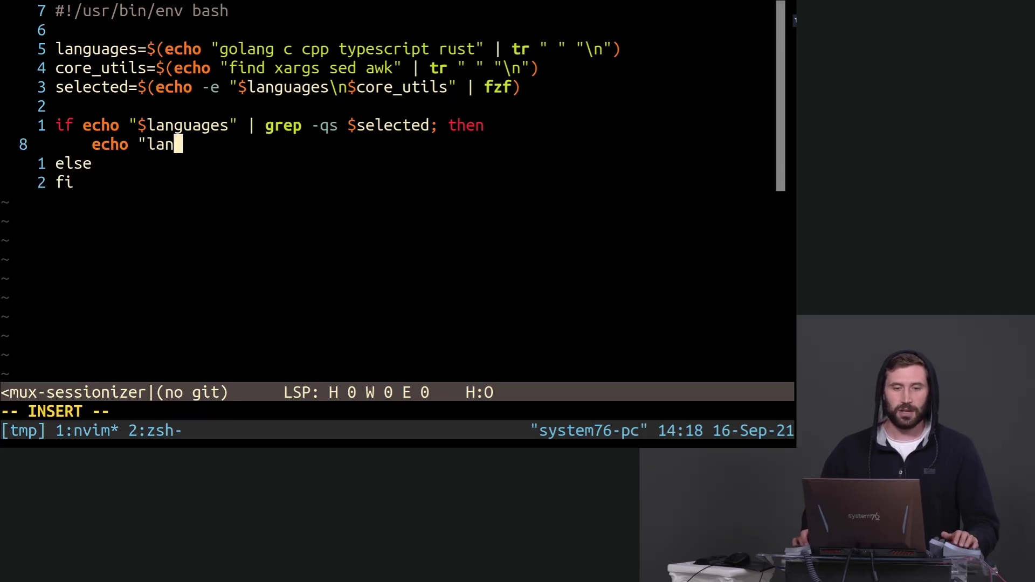
key("BackSpace")
key("BackSpace")
key("BackSpace")
type("I AM LANGUAG")
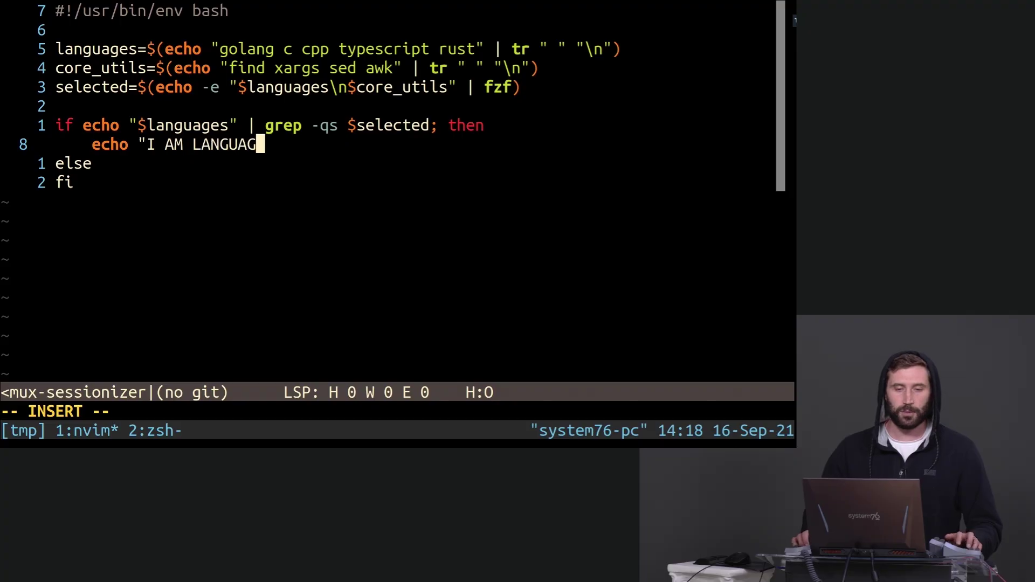
type("E\"")
key("Escape")
Duplicate the echo line below else, save, and start replacing LANGUAGE in the copy
key("y")
key("y")
type("p:w")
key("Return")
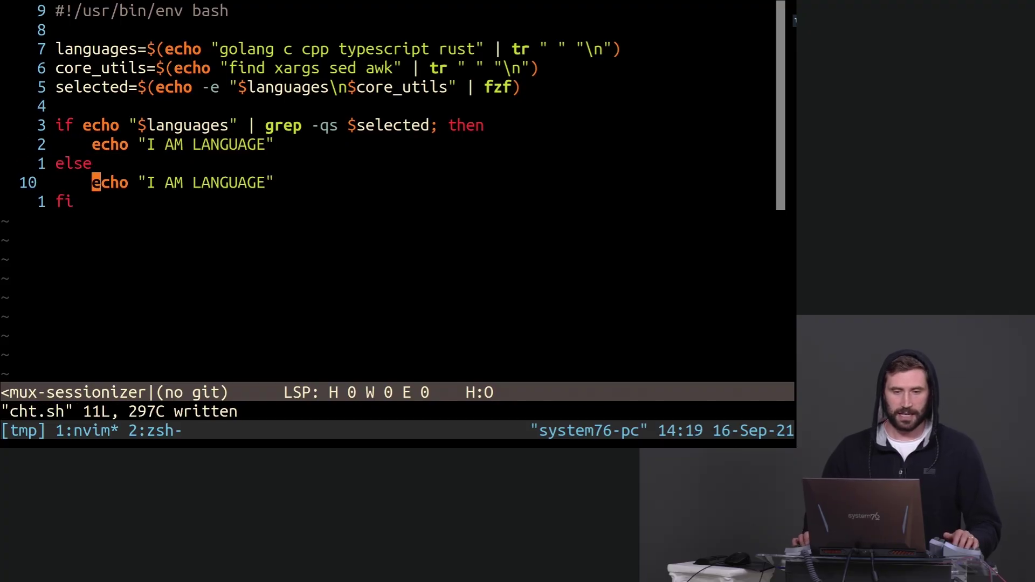
key("shift+l")
key("c")
key("w")
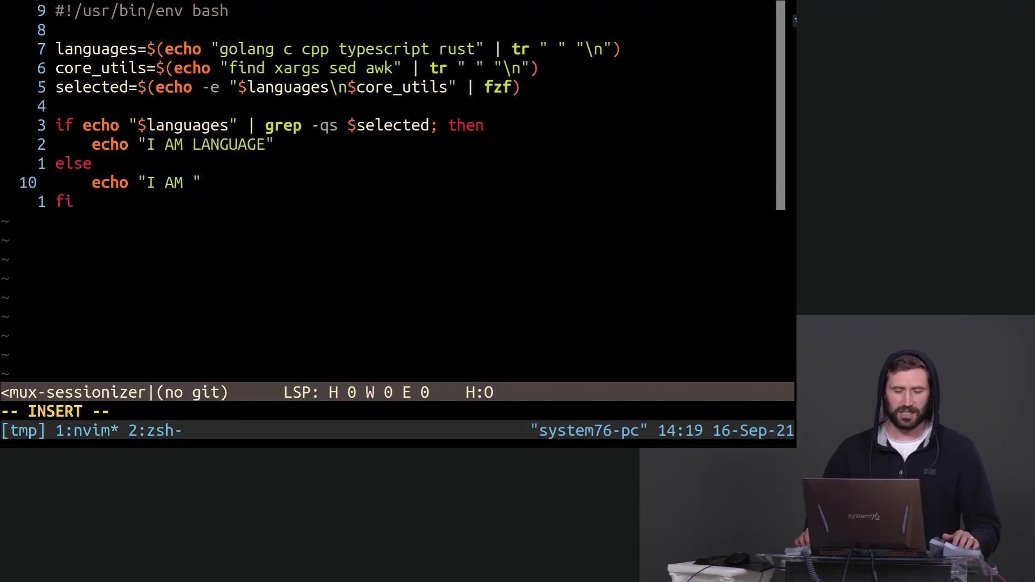
type("CORE U")
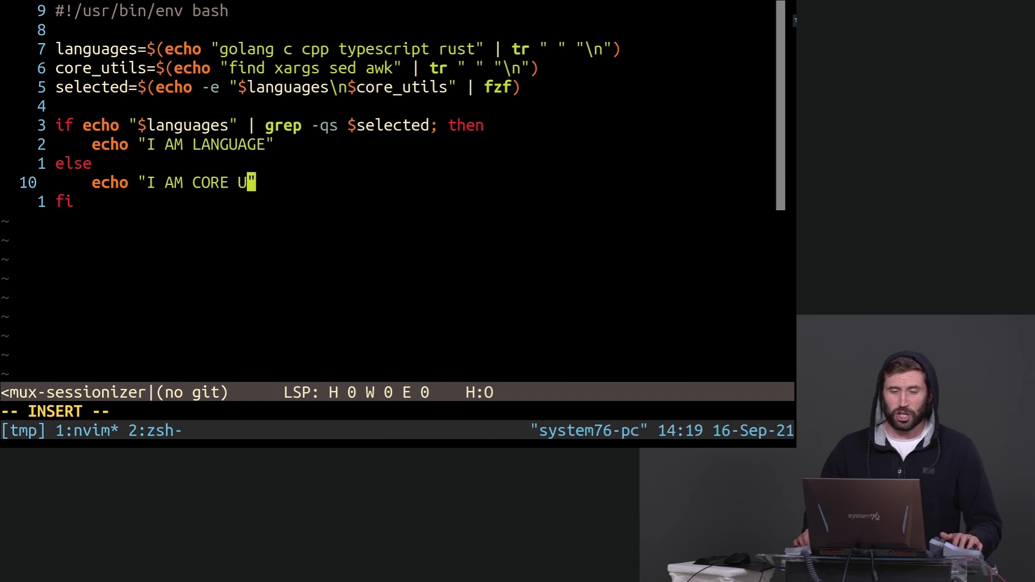
Finish the else echo as 'I AM CORE YOUDIL', then run ./cht.sh in window 2
key("BackSpace")
key("BackSpace")
type("YOUDIL")
key("Escape")
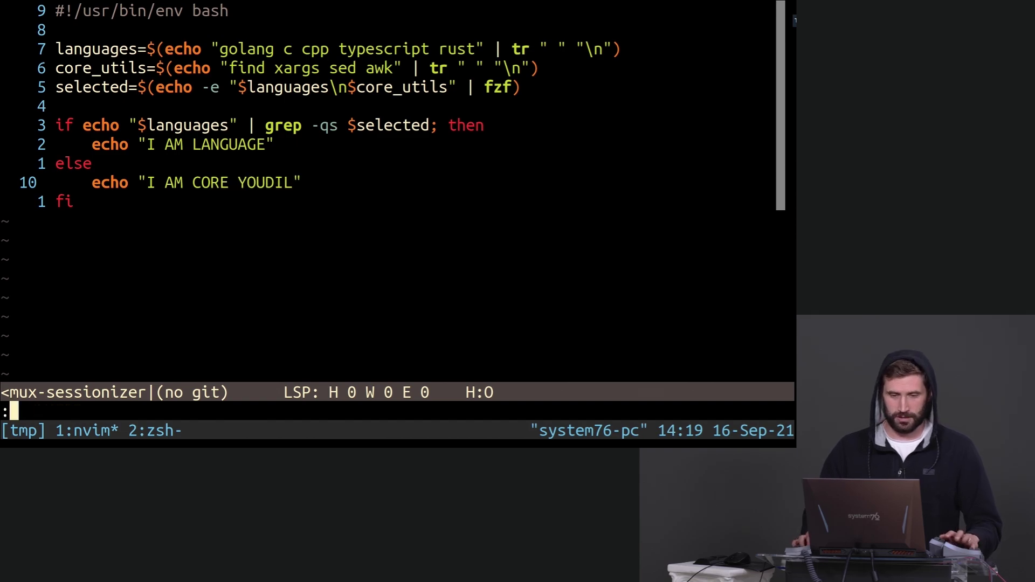
type(":w")
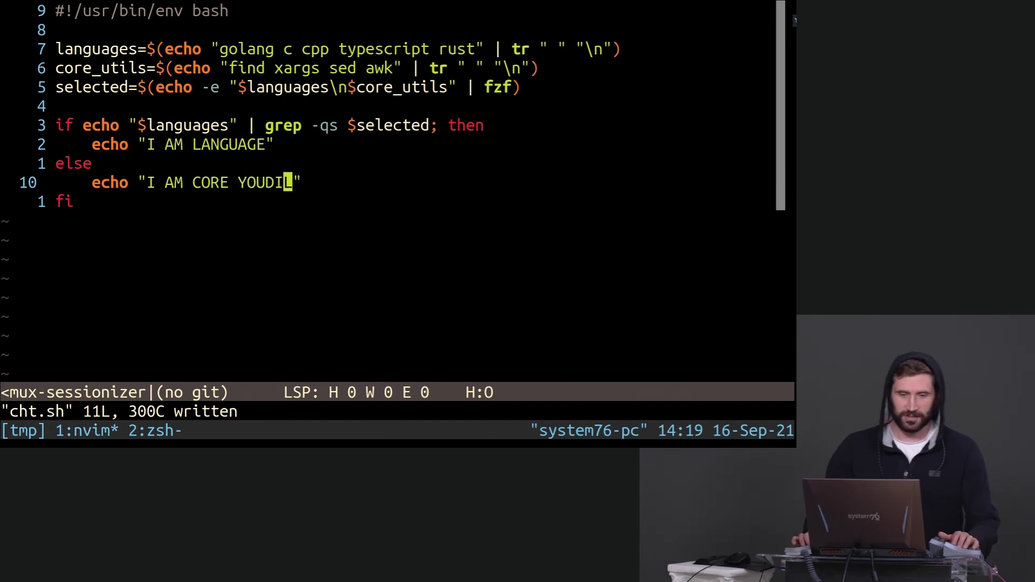
key("ctrl+a")
key("2")
key("Up")
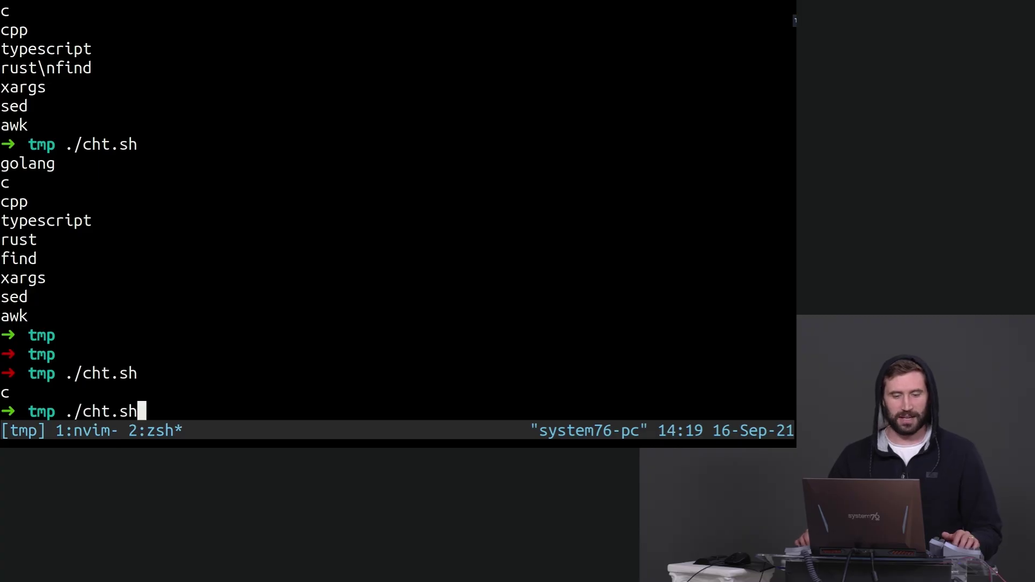
key("Return")
type("sed")
Pick sed, then rerun the script and pick typescript to see both messages
key("Return")
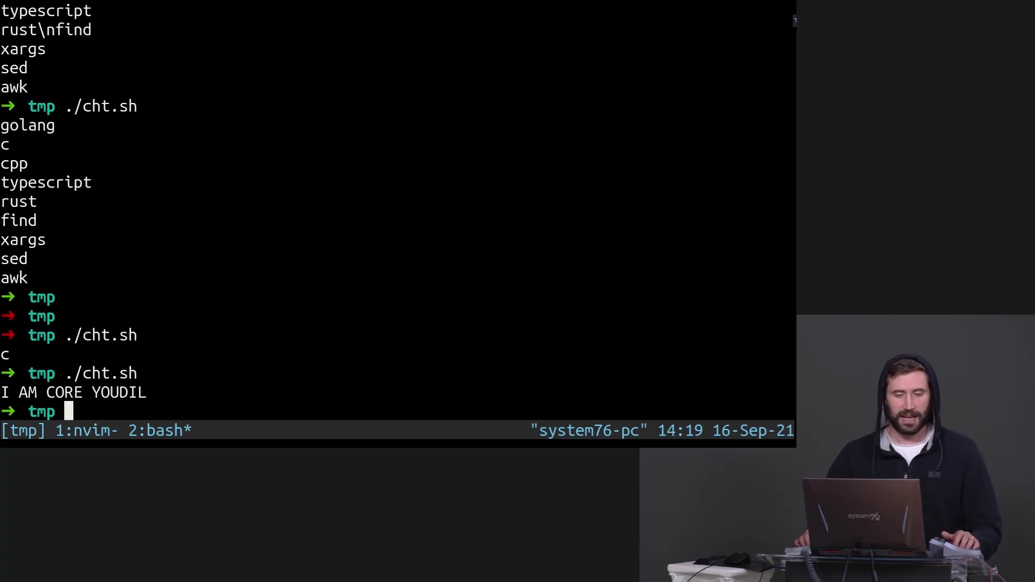
key("Up")
key("Return")
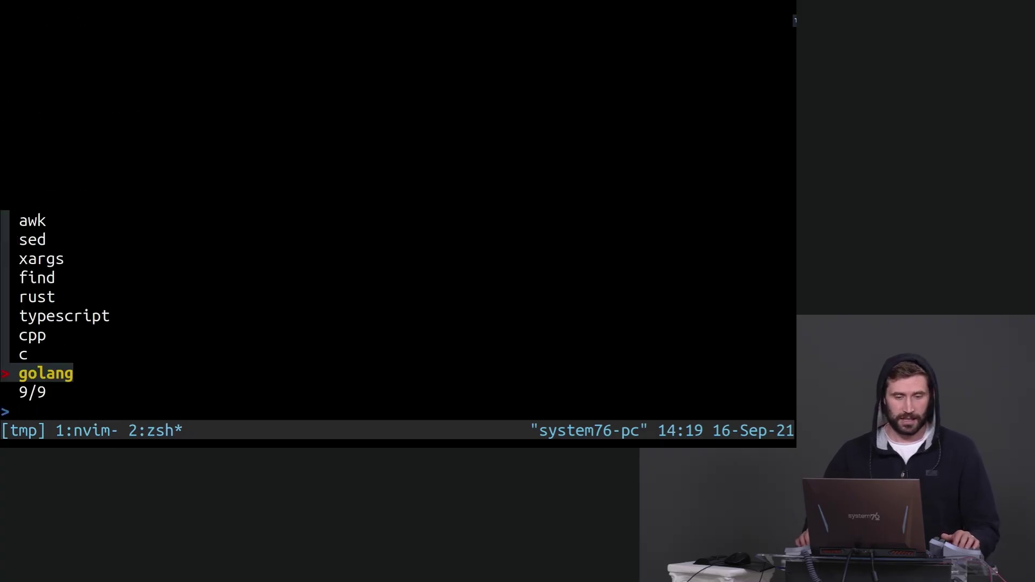
type("type")
key("Return")
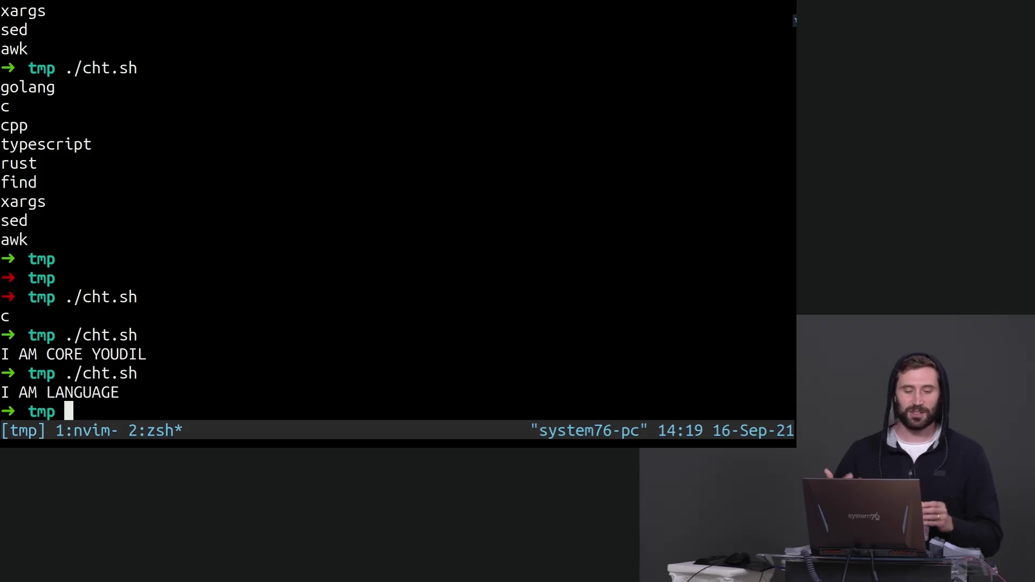
Write curl cht.sh/$selected/$(echo " in the language branch, save, and add blank lines above
key("ctrl+a")
key("1")
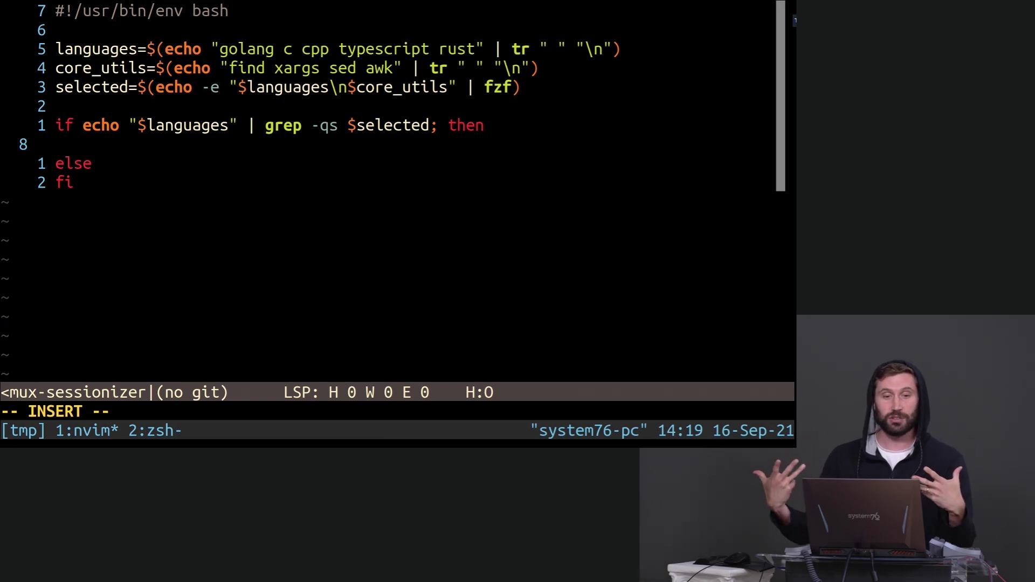
type("curl cht")
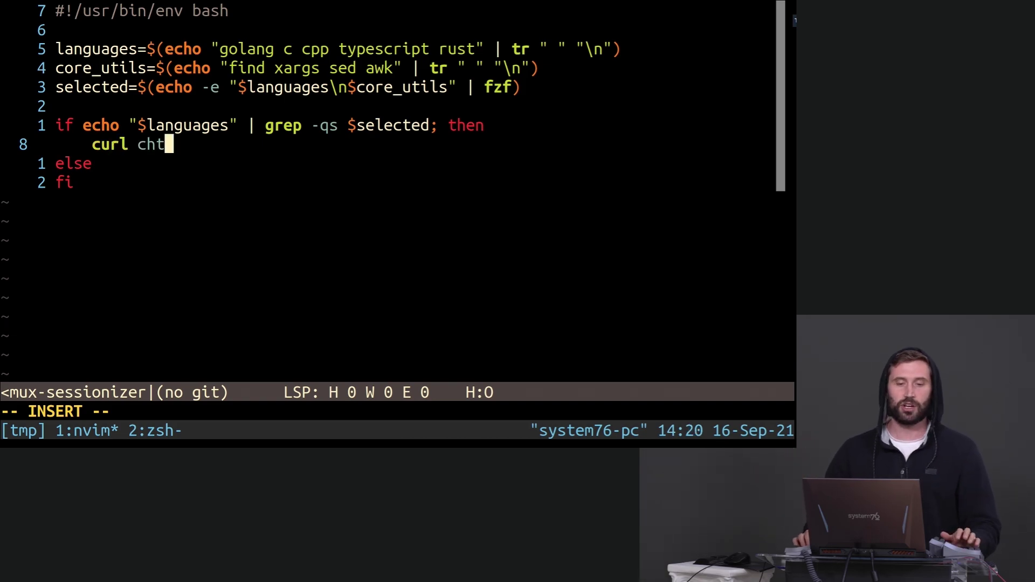
type(".sh/$s")
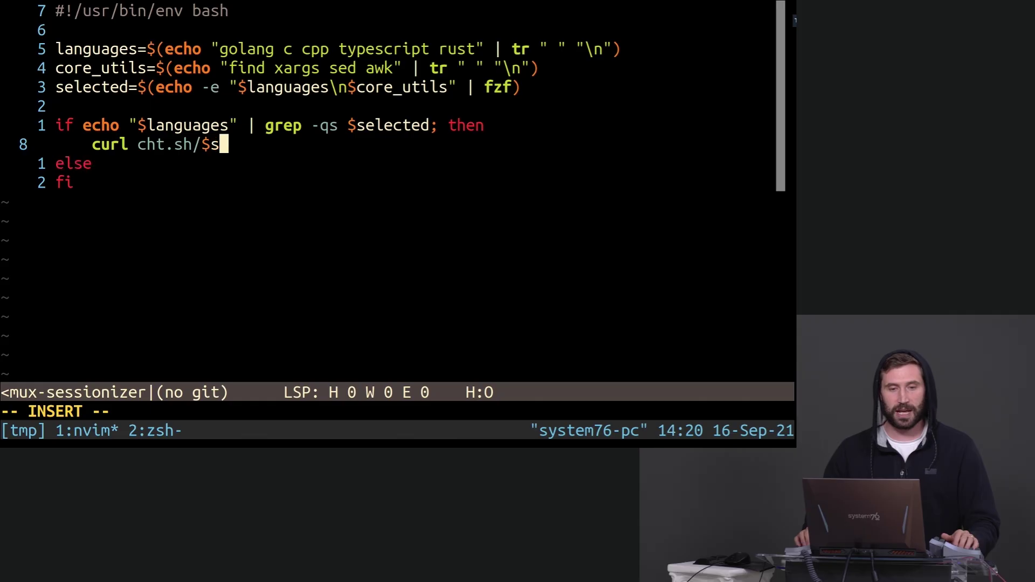
type("elected")
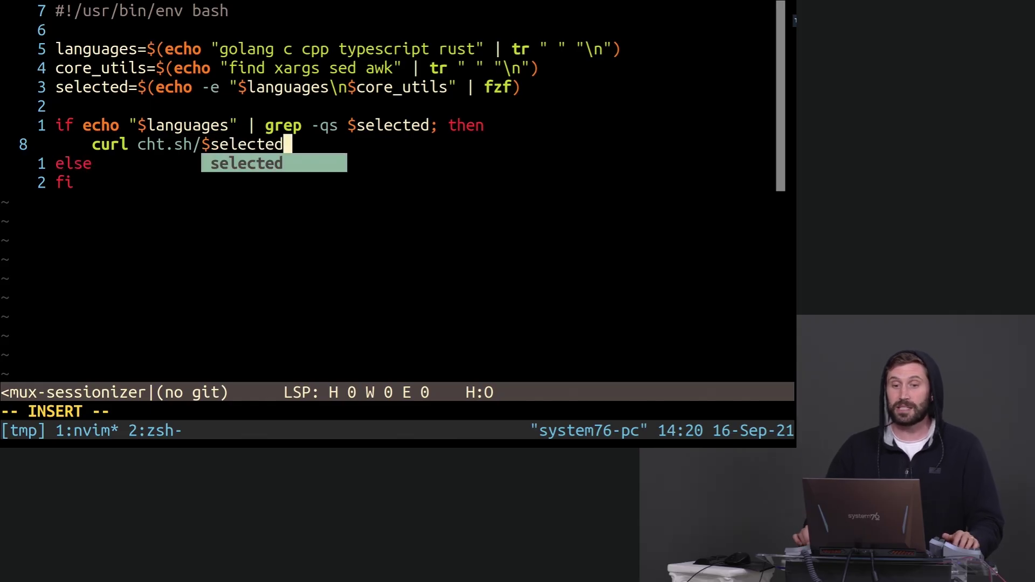
type("/$")
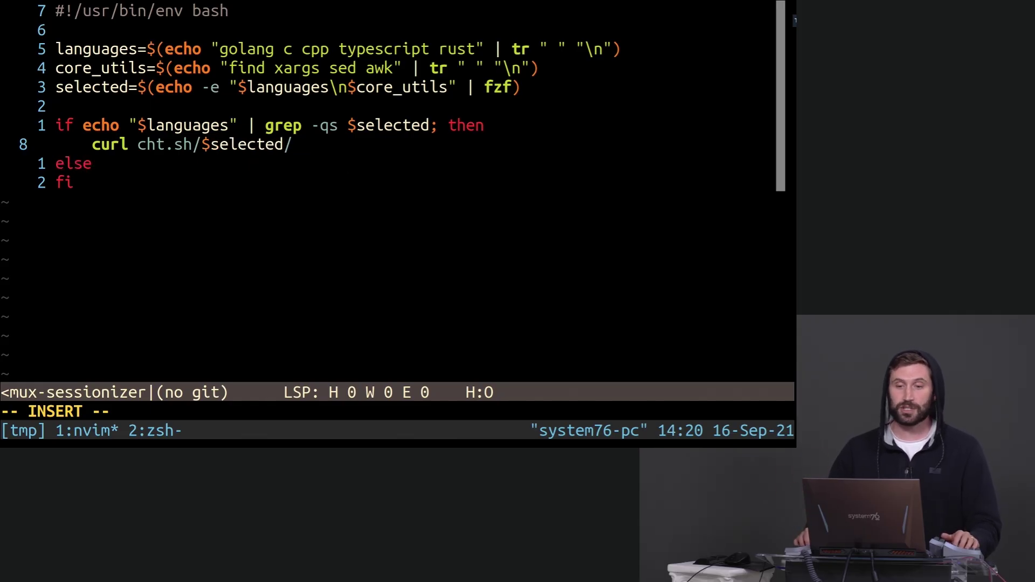
type("(echo \"")
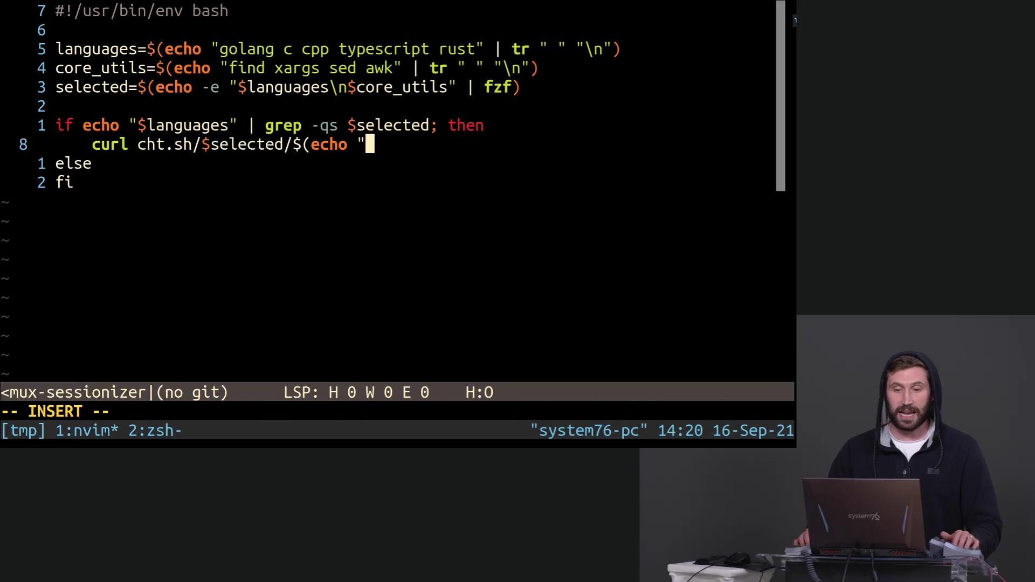
key("Escape")
key("O")
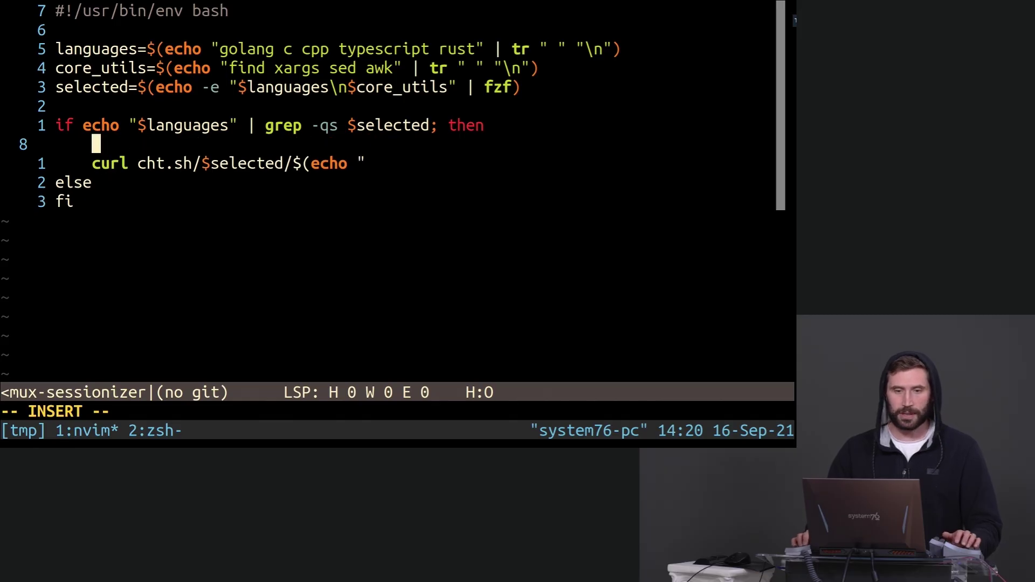
key("Escape")
type(":w")
key("Return")
key("k")
key("k")
key("k")
key("o")
key("Return")
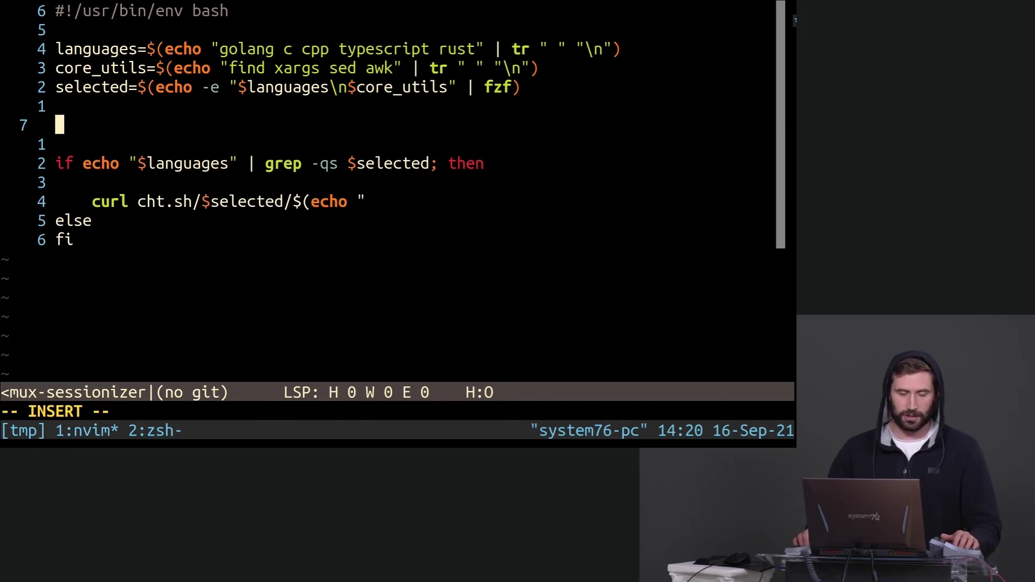
type("read -p \"GI")
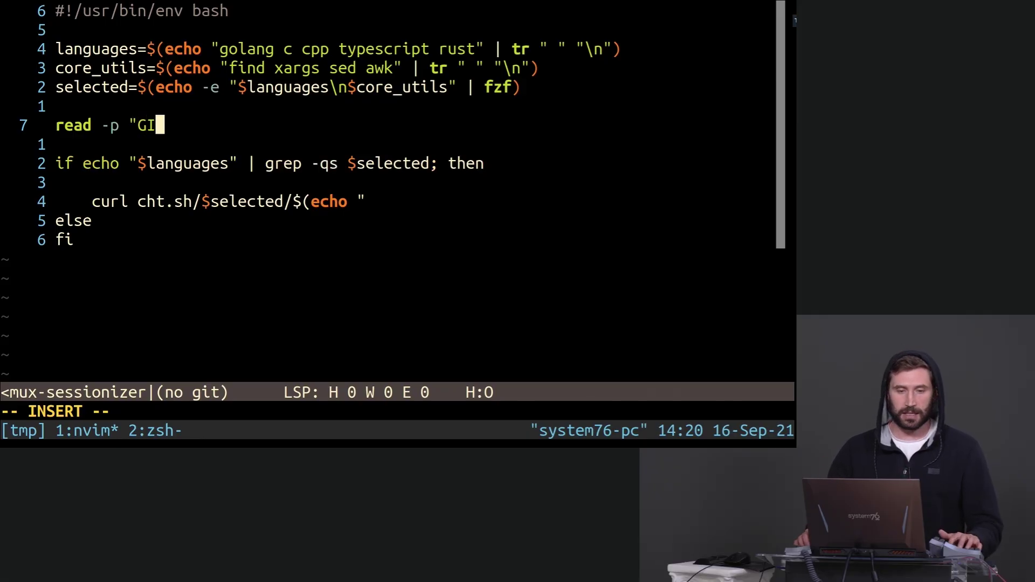
type("MMIE YOUR QUERY: ")
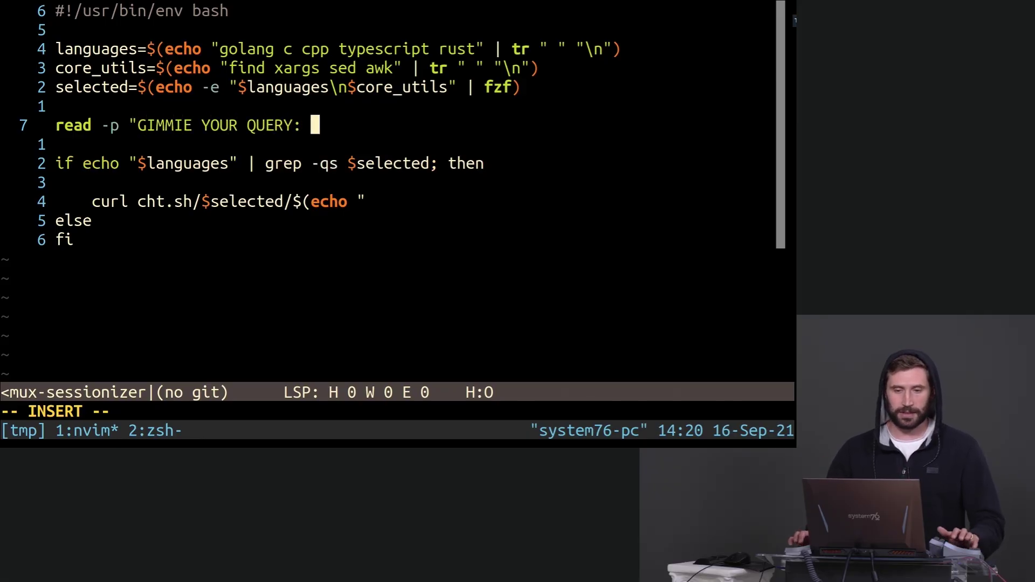
type("\" que")
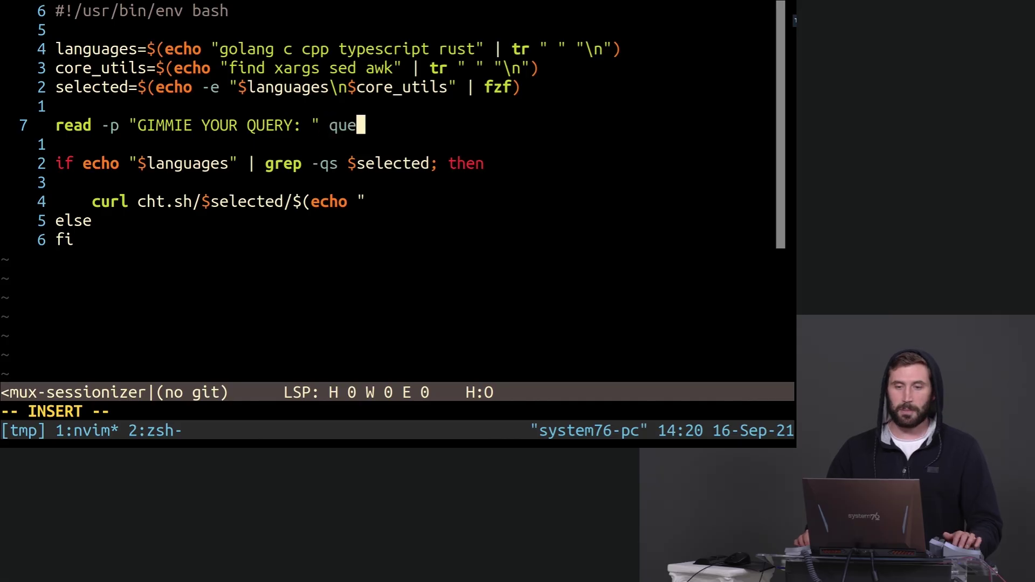
type("ry")
Finish the read query prompt and the curl line's tr space-to-plus pipe, then save
key("Escape")
type(":w")
key("Return")
key("j")
key("j")
key("j")
key("j")
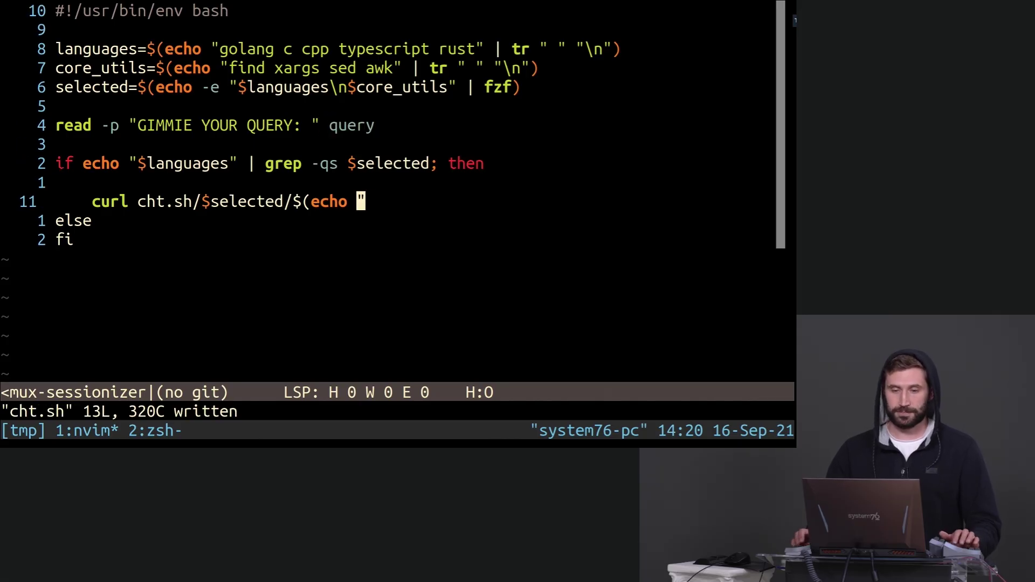
type("a")
type("query")
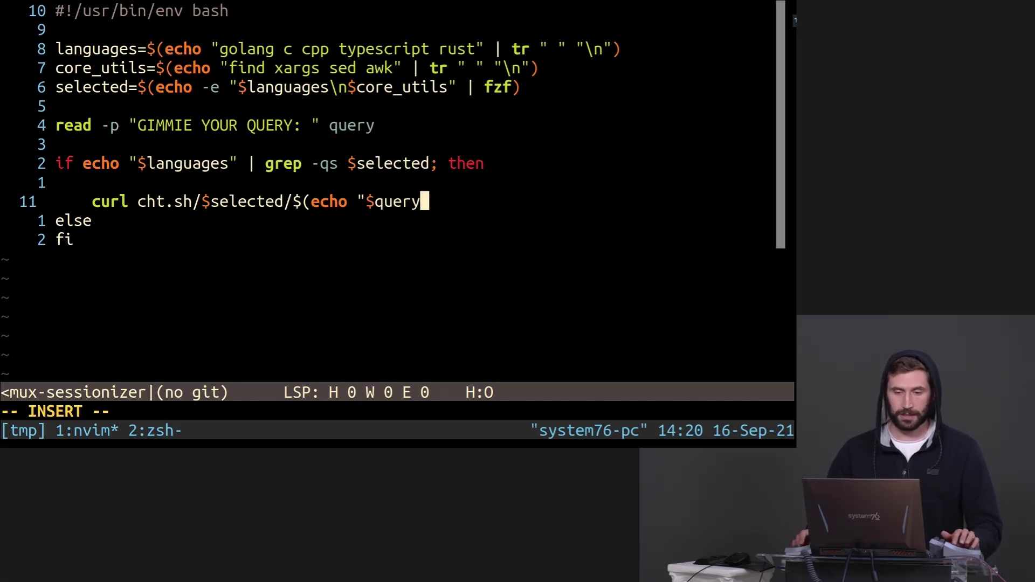
type("\" | tr")
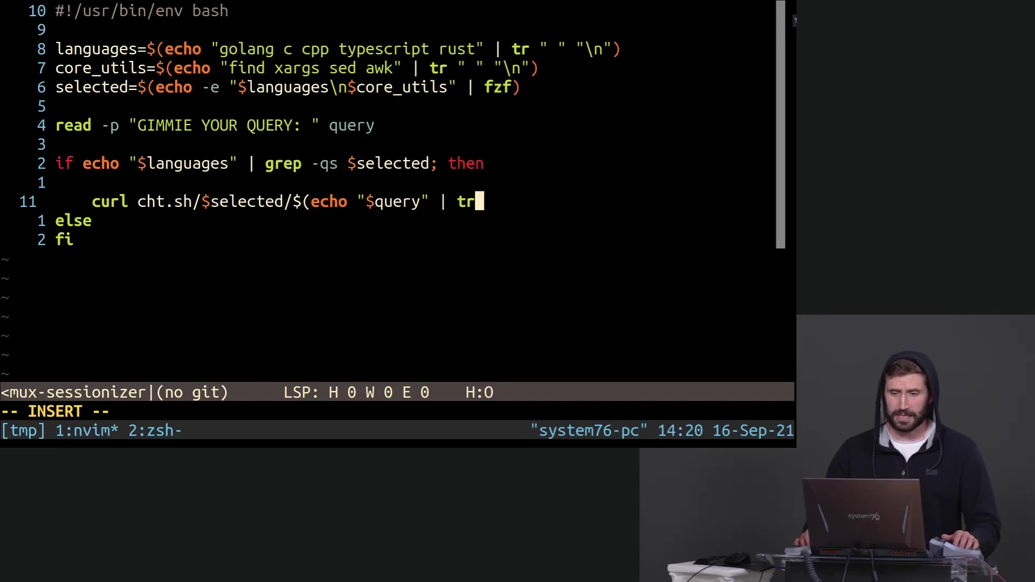
type("'")
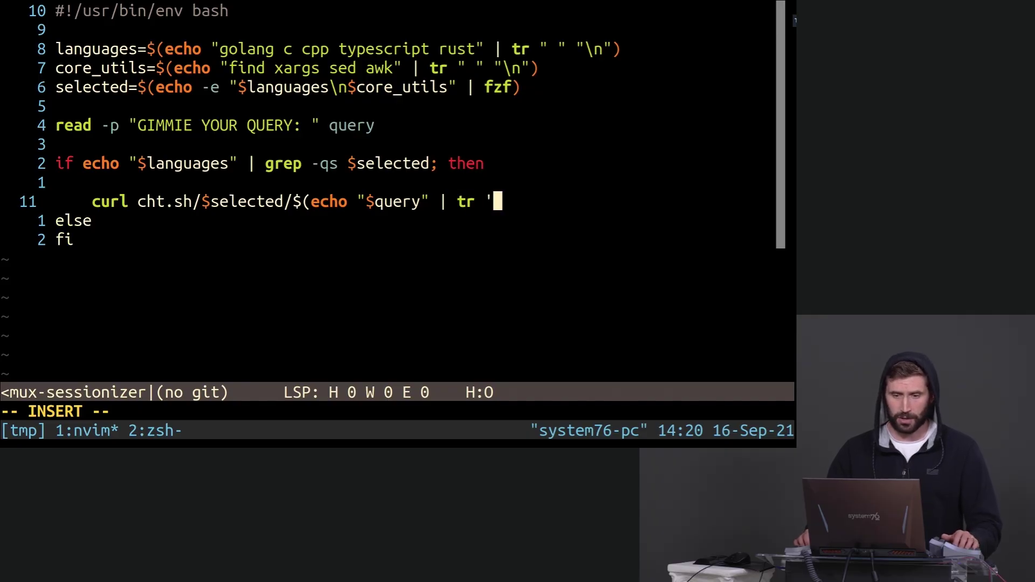
type(" ''+")
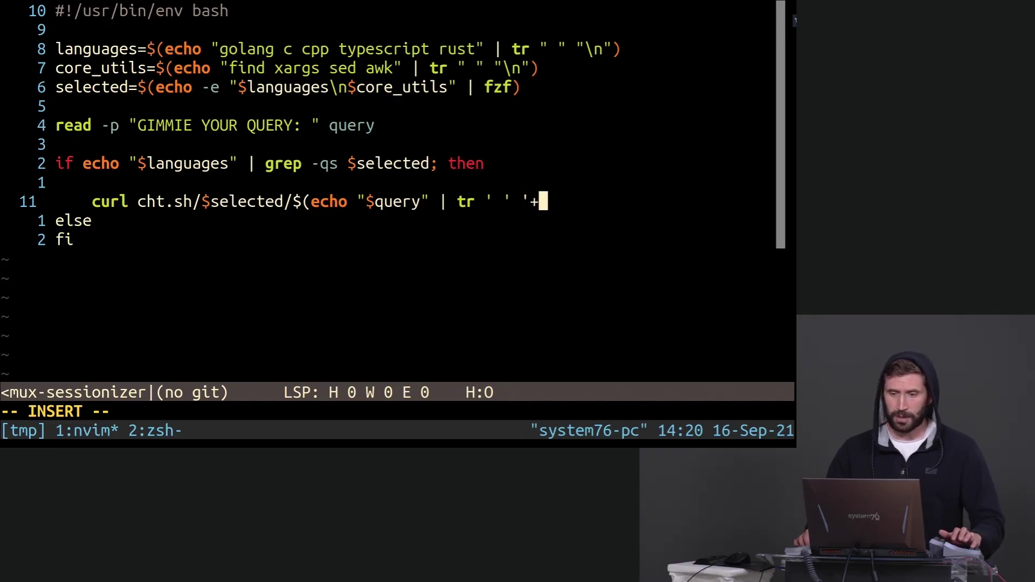
type("')")
key("Escape")
type(":w")
key("Return")
Swap single quotes for double quotes on the curl line and save
key("shift+v")
key("colon")
type("'/\"/g")
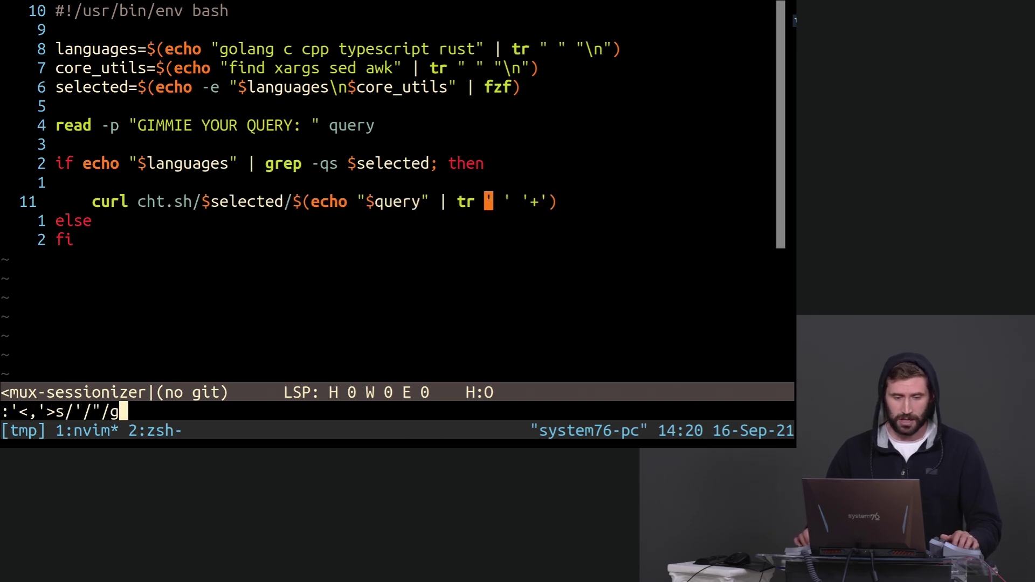
key("Return")
key("ctrl+c")
type(":w")
key("Return")
Delete the blank line above the curl line and save cht.sh
key("k")
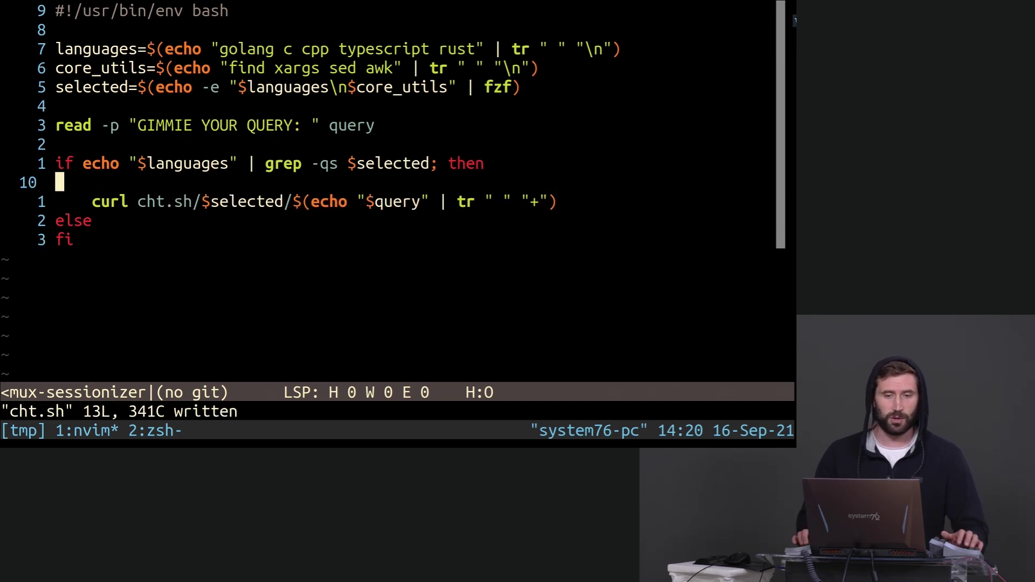
key("d")
key("d")
key("ctrl+c")
type(":w")
key("Return")
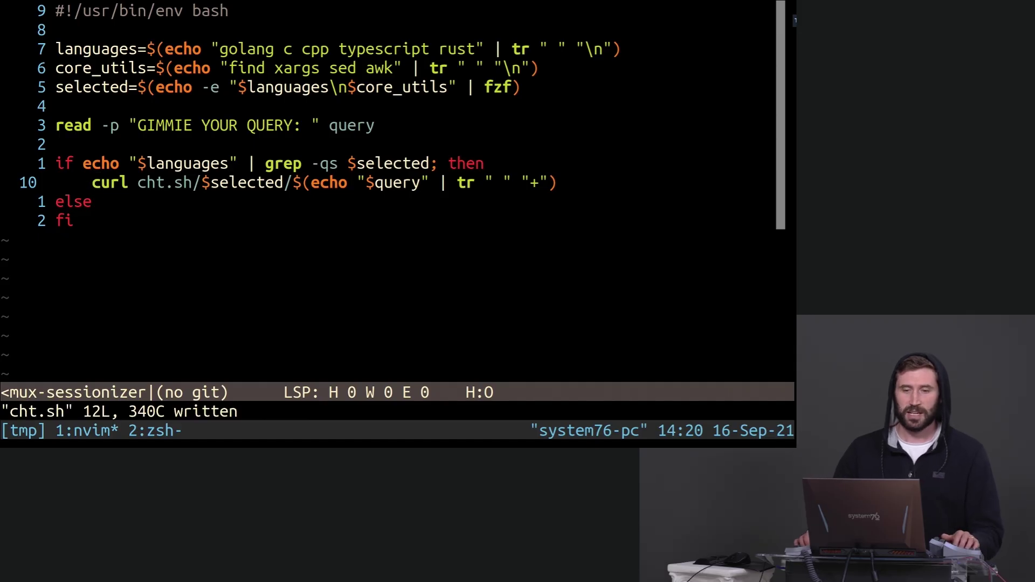
key("shift+v")
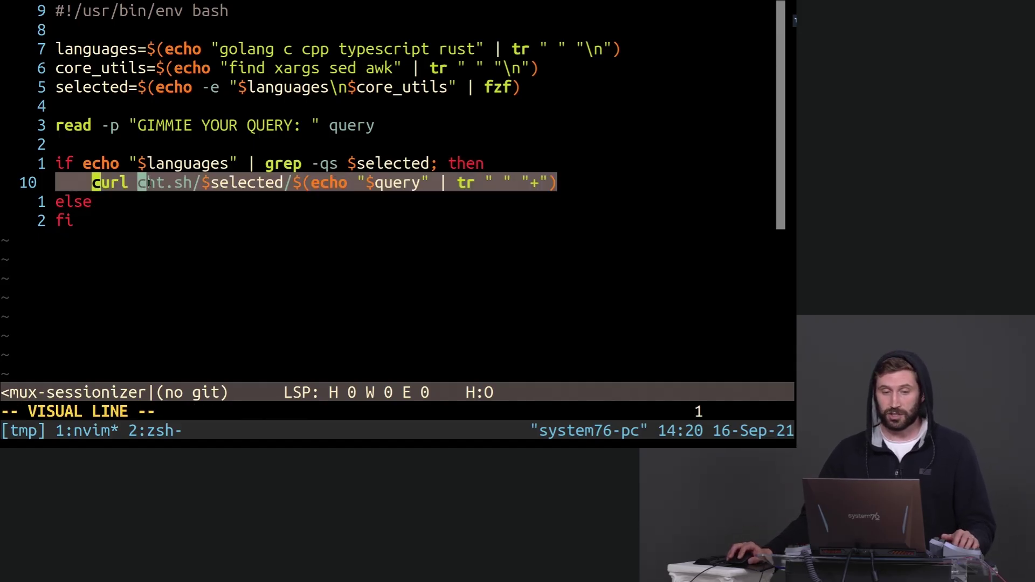
Copy the curl line below the else branch and save
left_click_drag(144, 184, 552, 184)
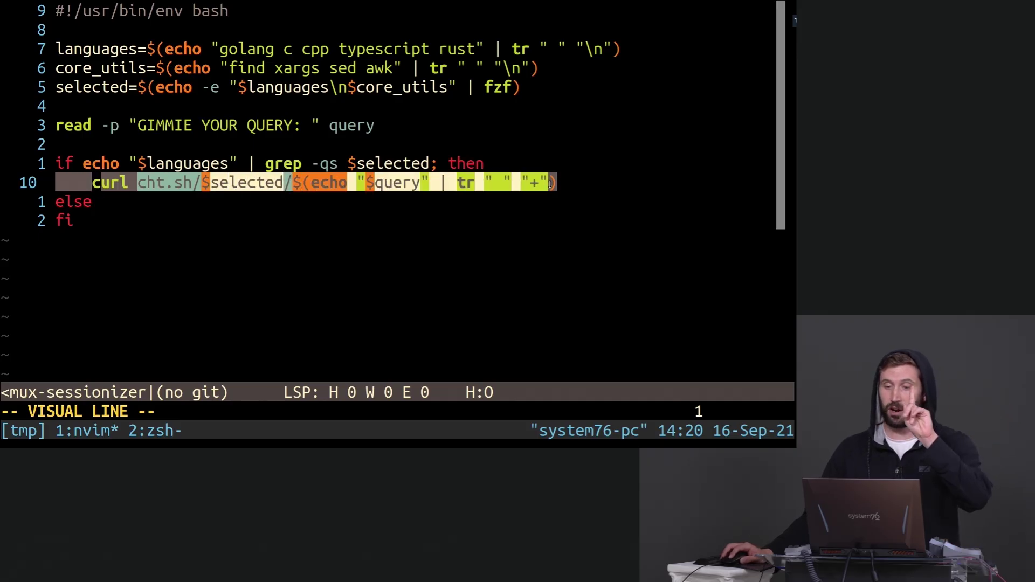
left_click_drag(551, 184, 518, 202)
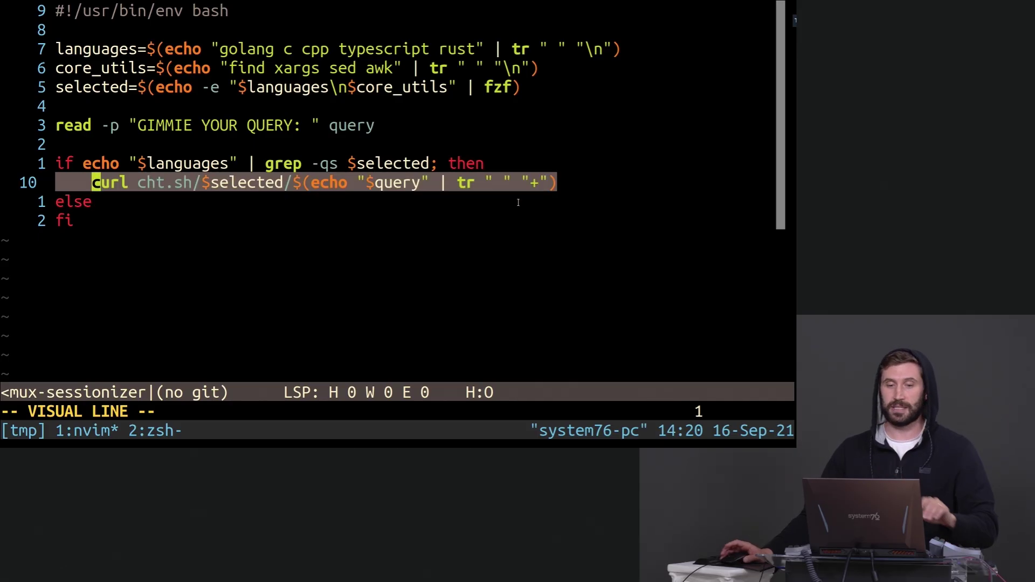
type("yj")
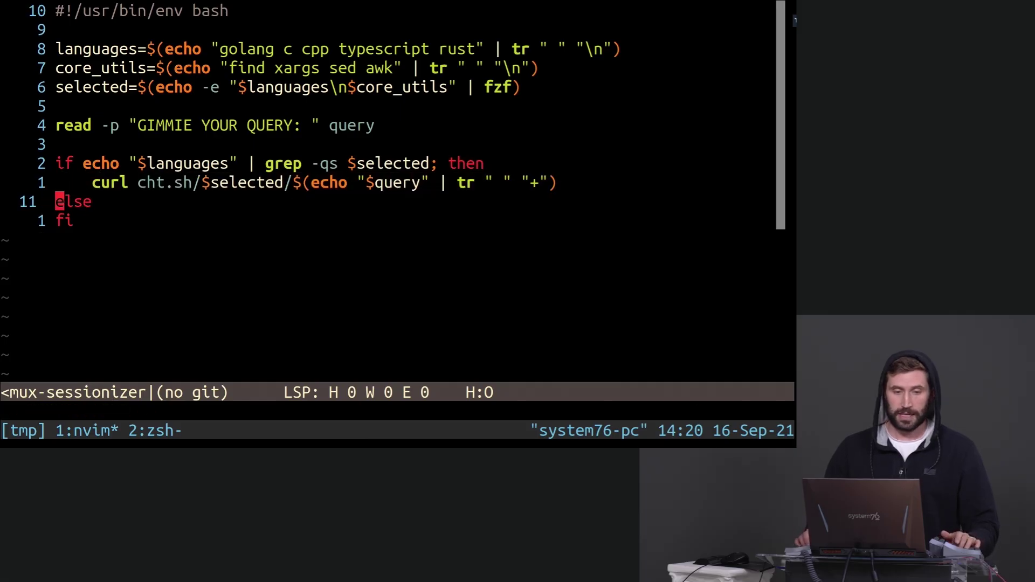
type("p:w")
key("Return")
Change the copied URL to cht.sh/$selected~$query and save the script
key("f")
key("slash")
key("semicolon")
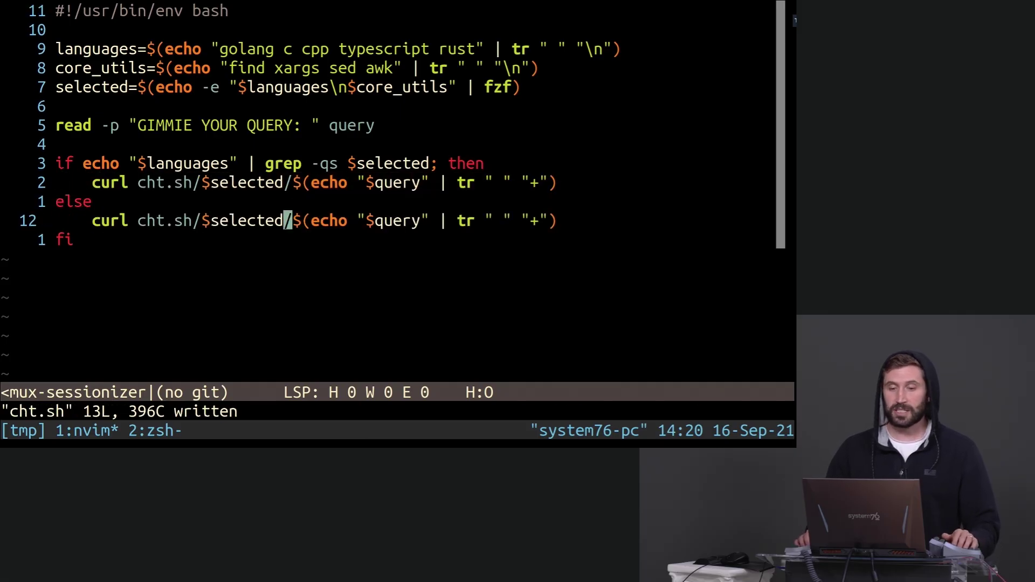
key("shift+c")
type("~")
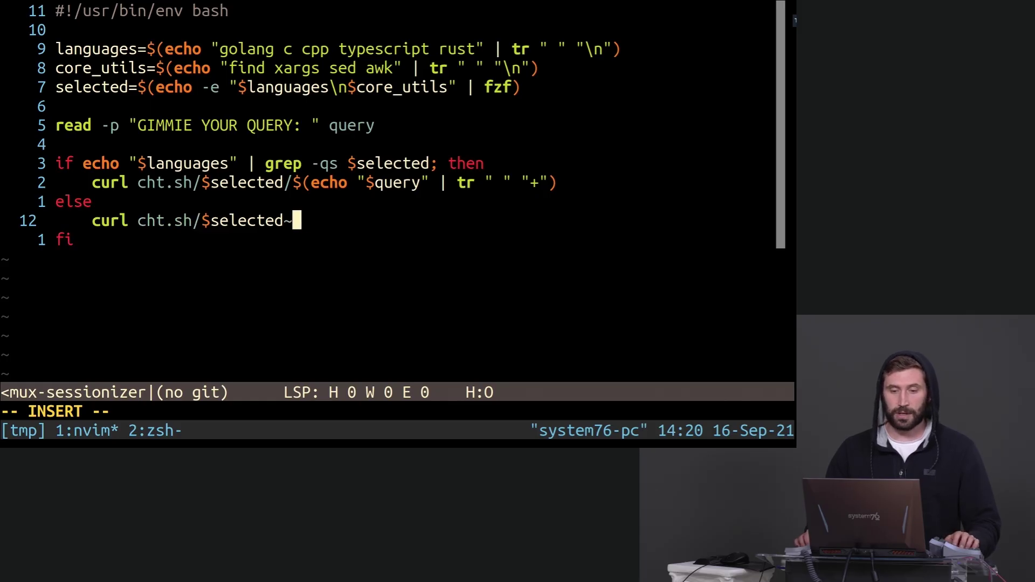
key("Escape")
type(":w")
key("Return")
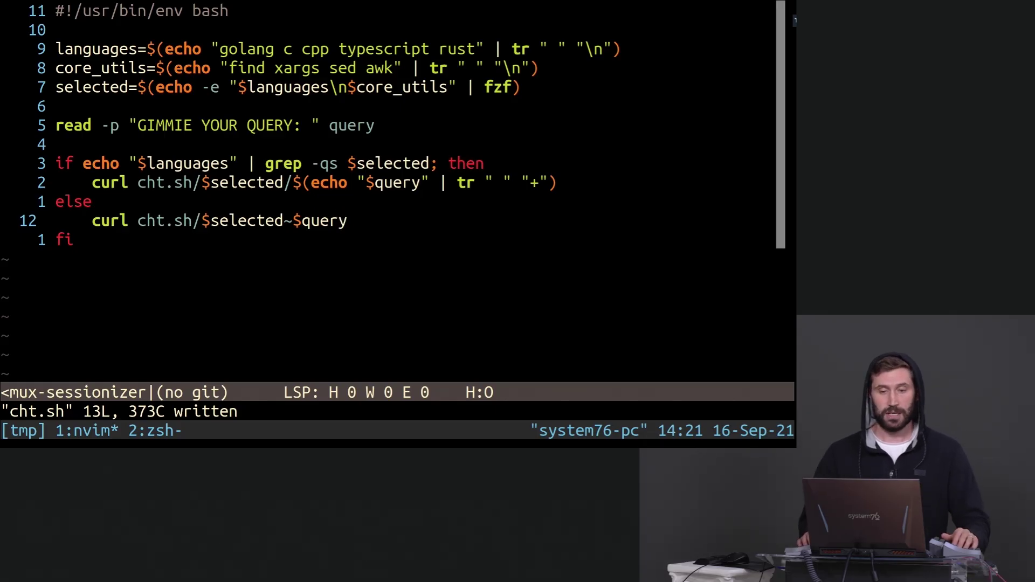
type(":q")
Quit nvim to the shell and clear the screen after a mistyped command
key("Return")
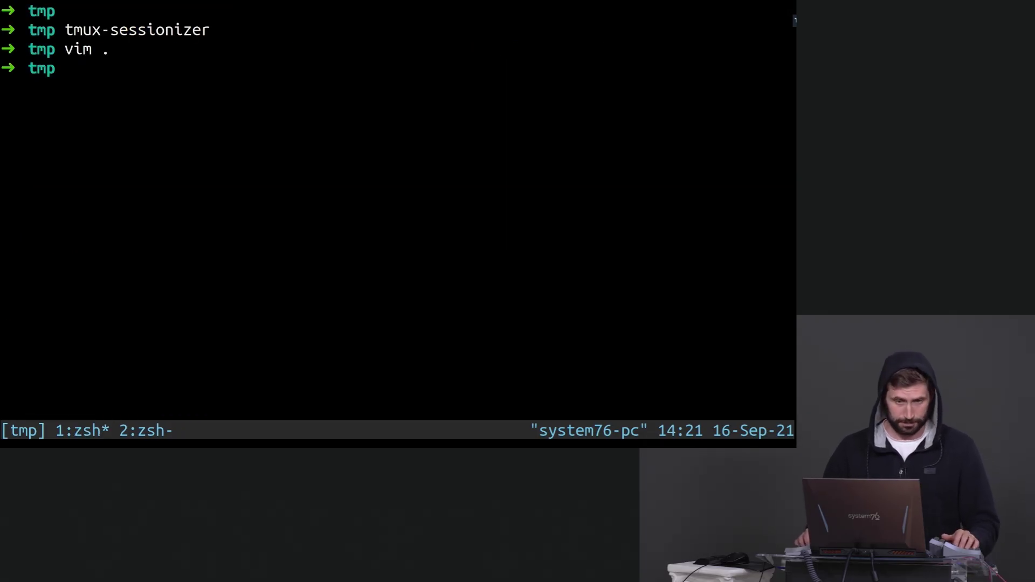
key("ctrl+f")
key("Escape")
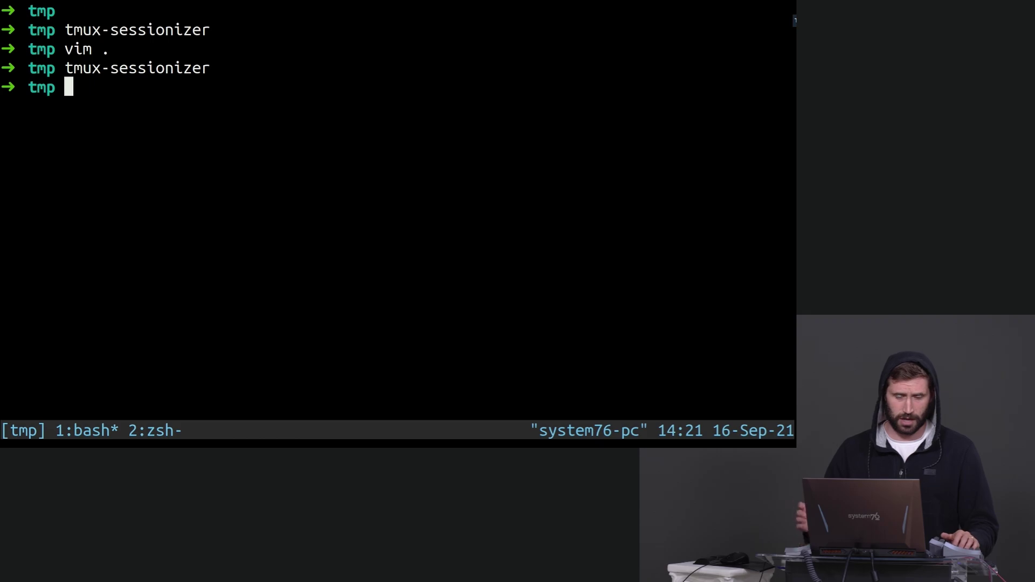
type("/.")
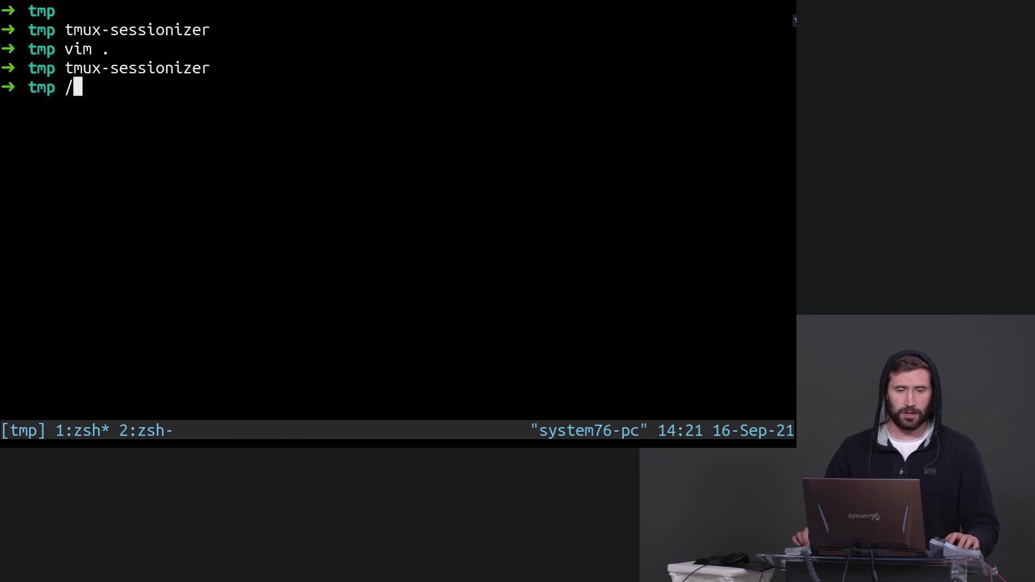
key("Return")
key("Return")
type("vim .")
key("Return")
Reopen and save cht.sh, then return to shell window 2
key("ctrl+h")
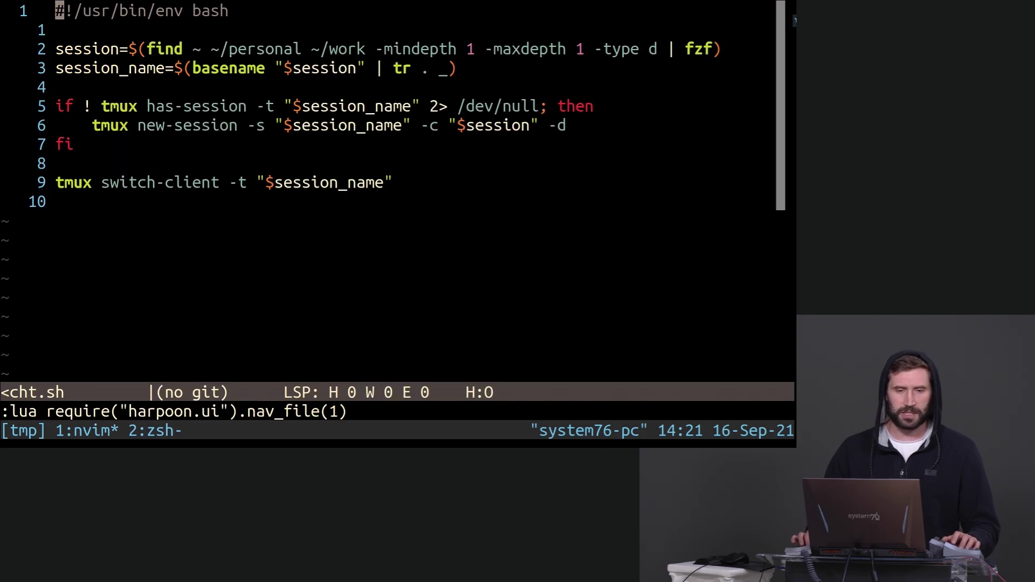
key("ctrl+t")
type(":w")
key("Return")
key("ctrl+a")
key("2")
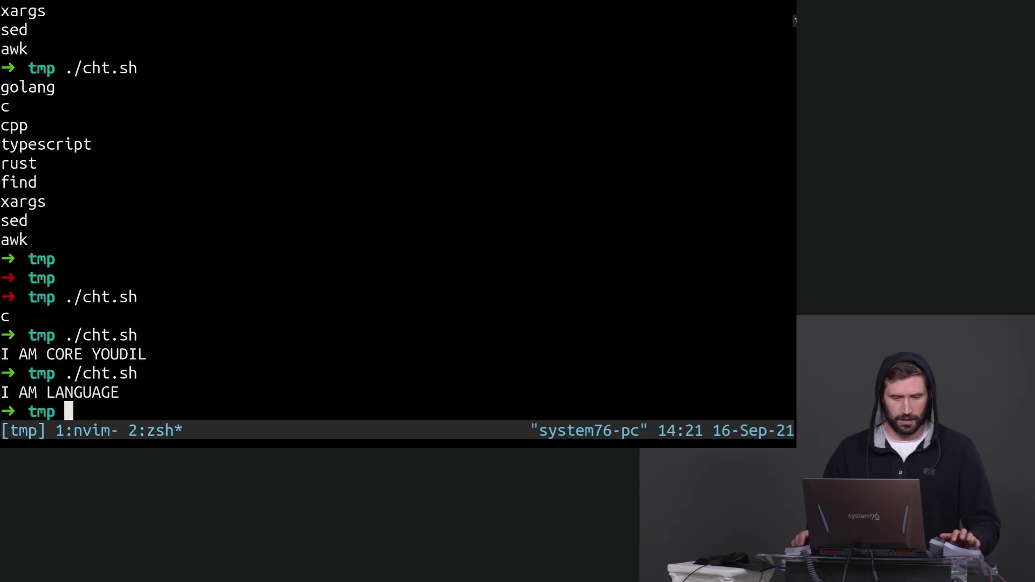
type("./cht.sh")
Run ./cht.sh with topic find and query exec
key("Return")
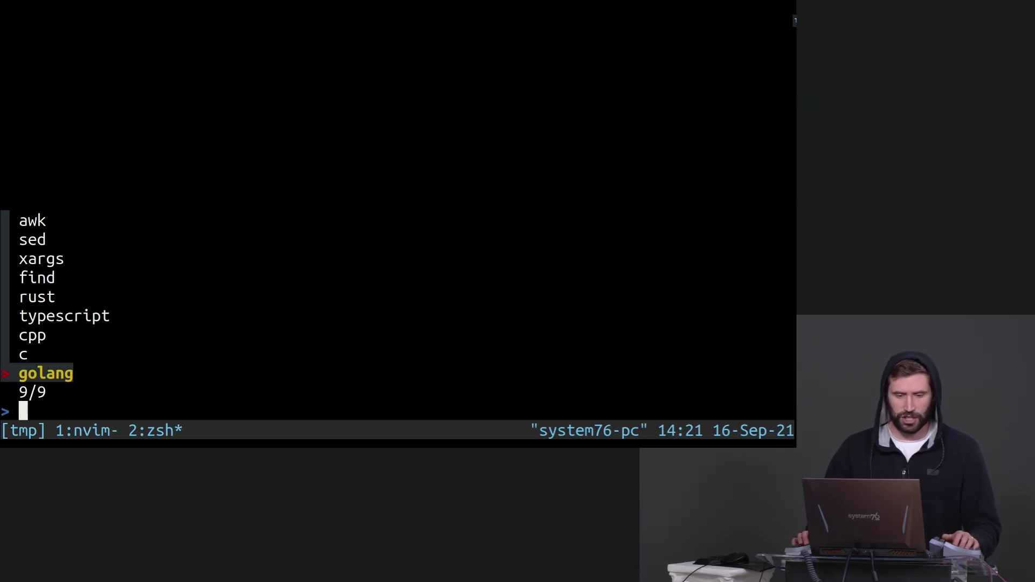
type("fi")
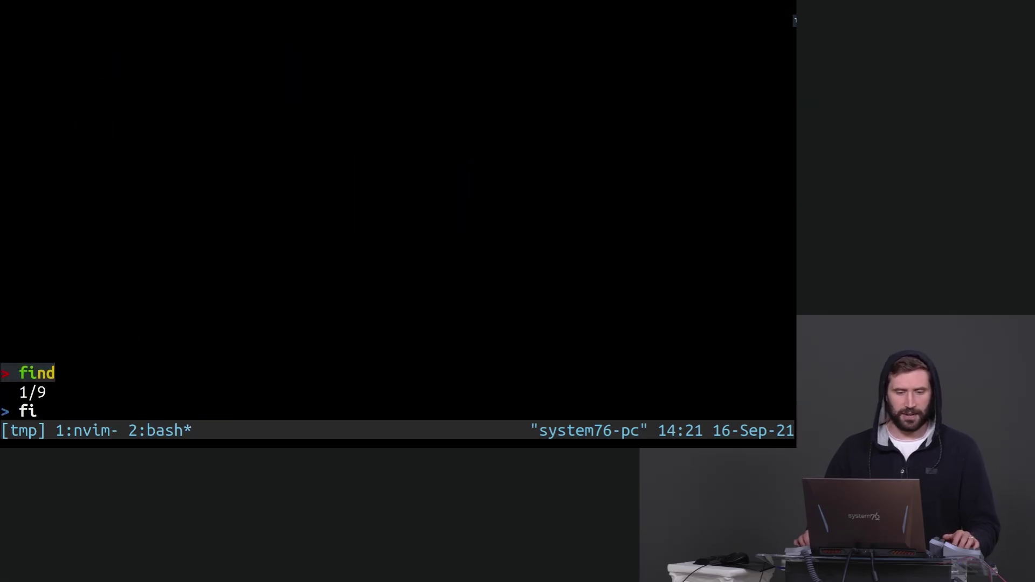
key("Return")
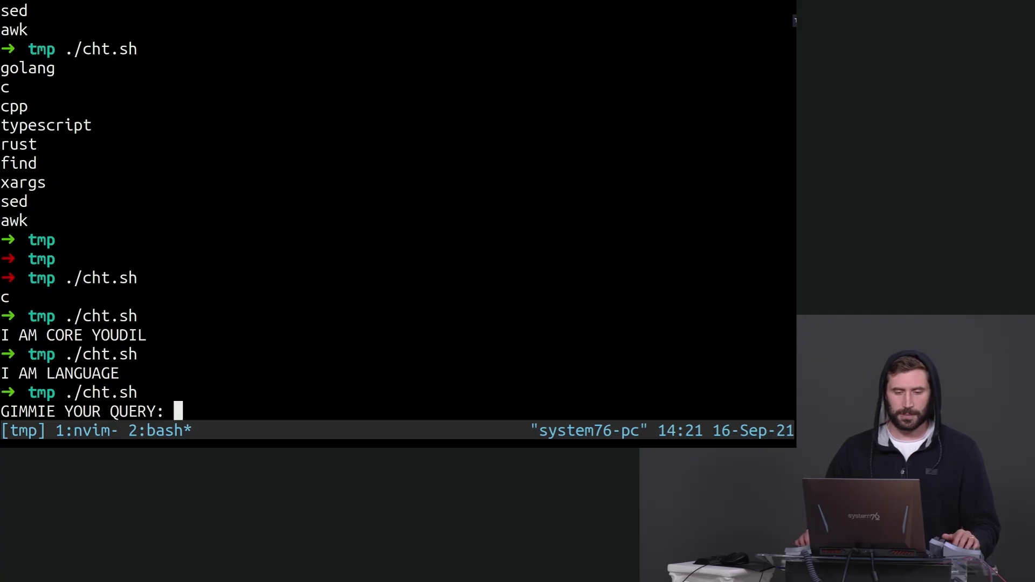
type("exec")
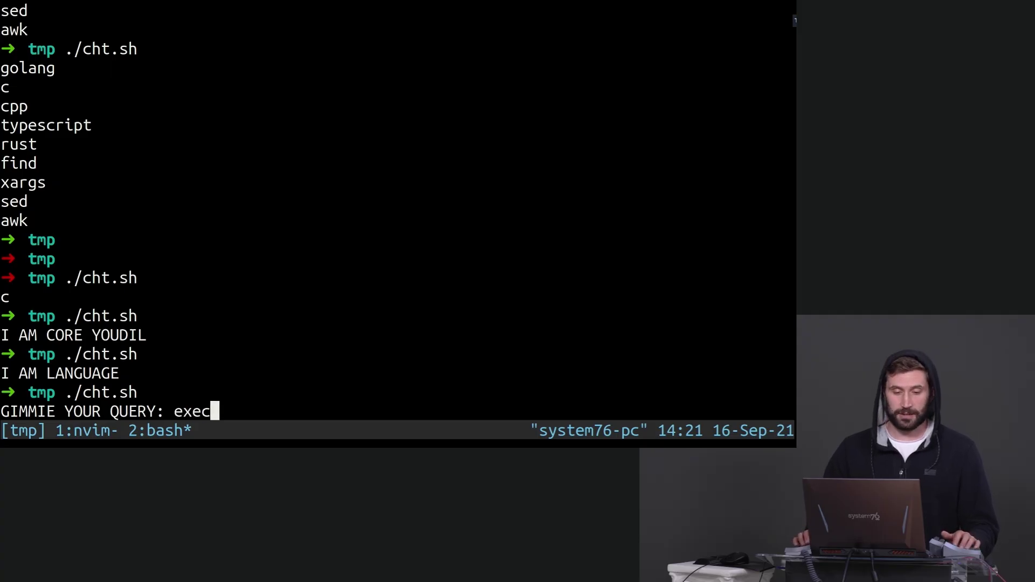
key("Return")
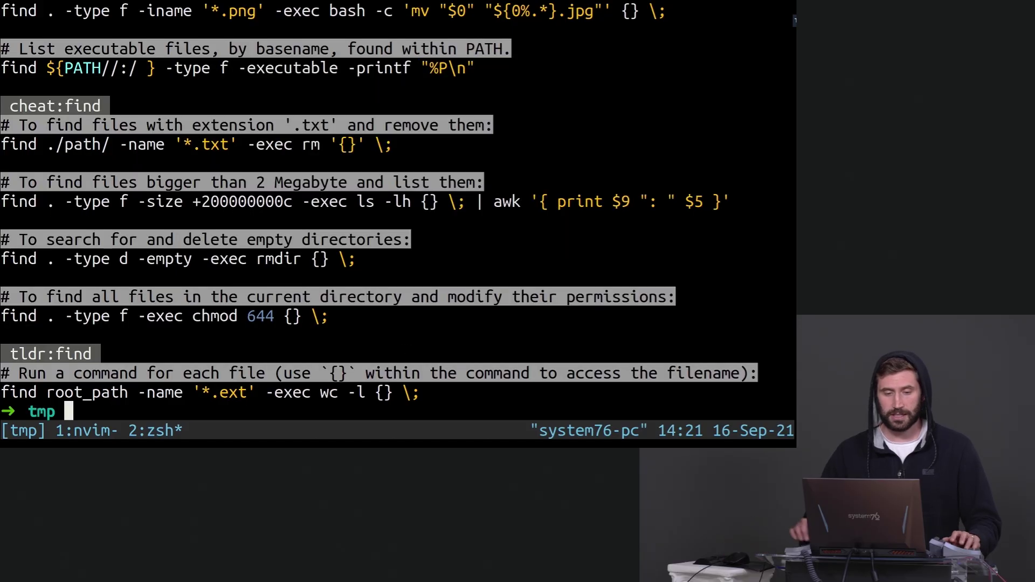
Scroll back through the find exec cheat sheet output in copy mode, then leave it
key("ctrl+b")
key("bracketleft")
key("ctrl+u")
key("ctrl+u")
key("ctrl+u")
key("ctrl+u")
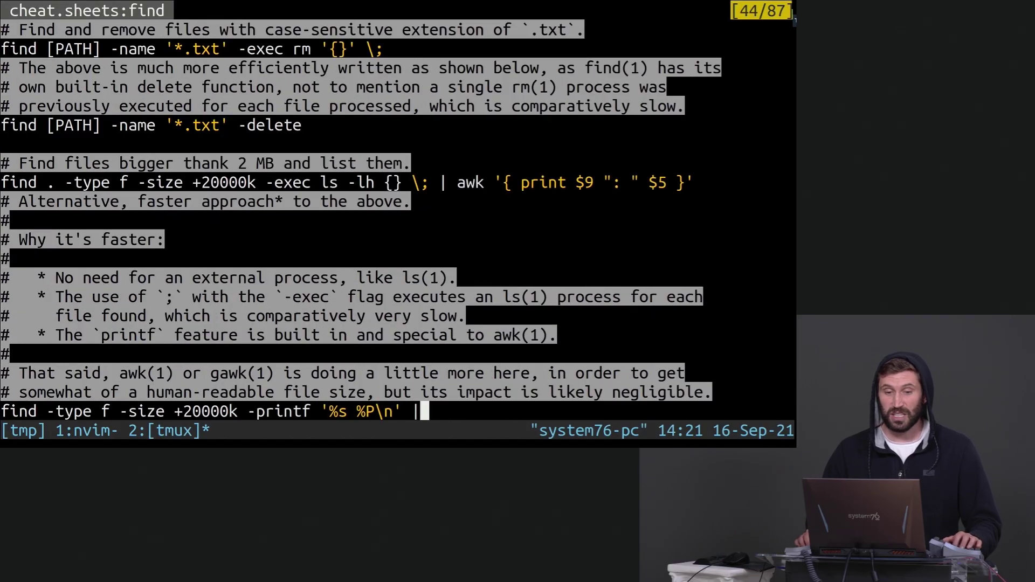
key("ctrl+u")
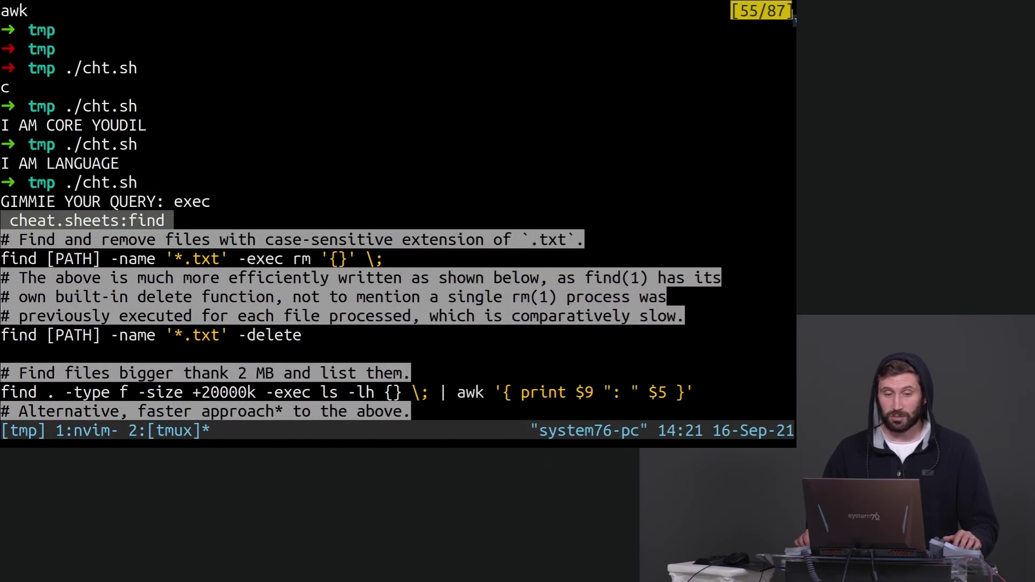
key("shift+g")
key("q")
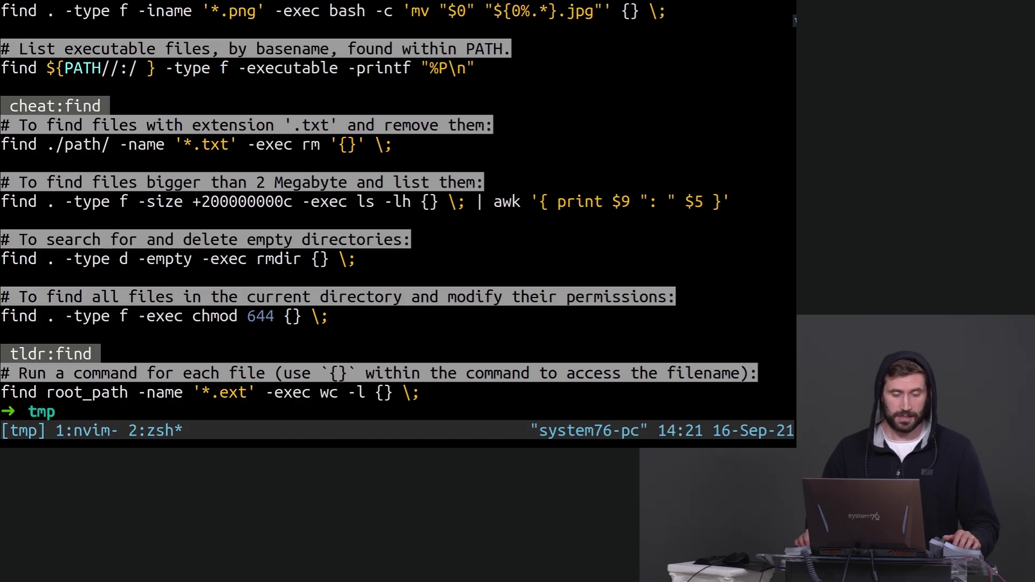
Save the script again in window 1 and come back to window 2
key("ctrl+a")
key("1")
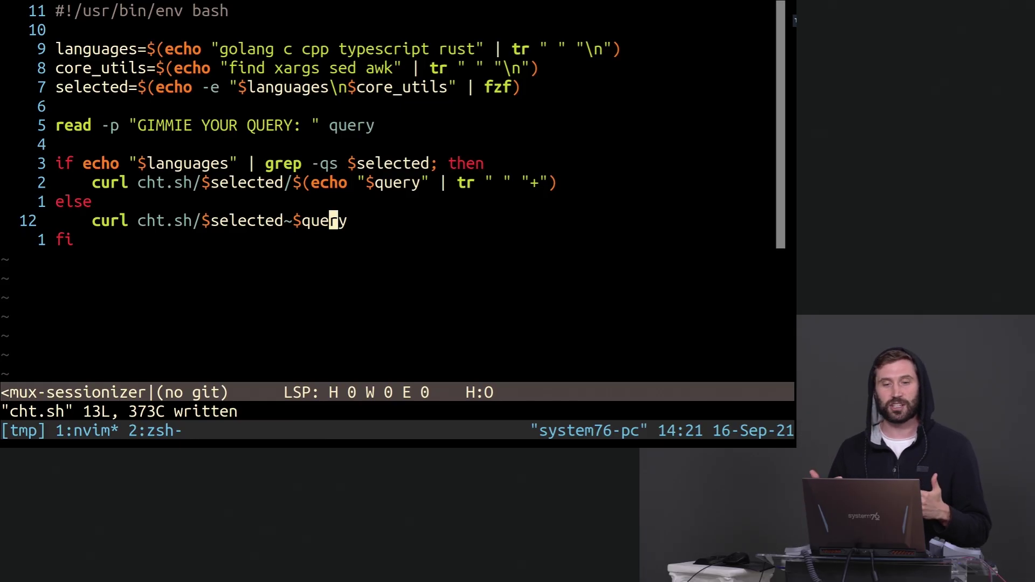
type(":w")
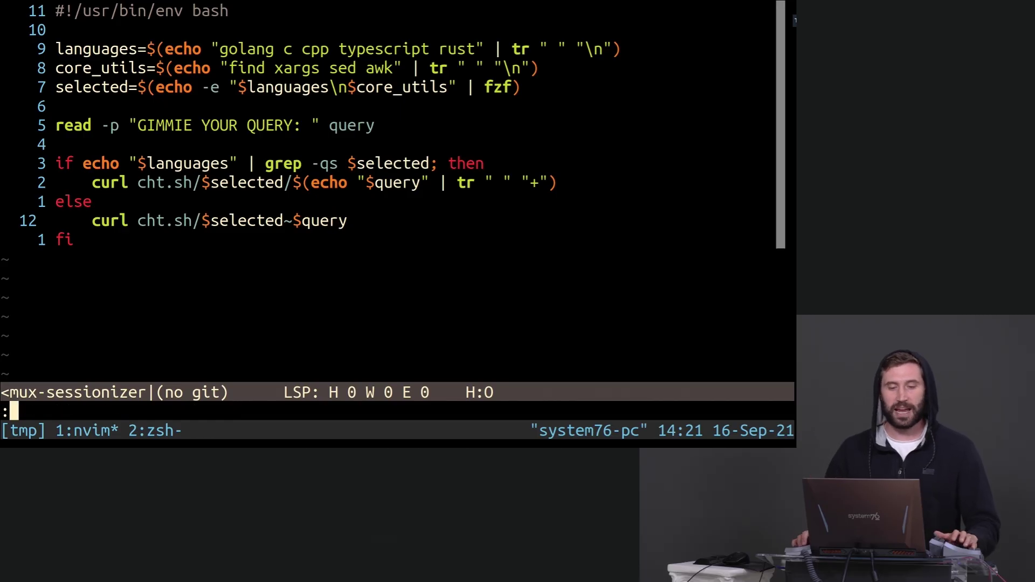
key("Return")
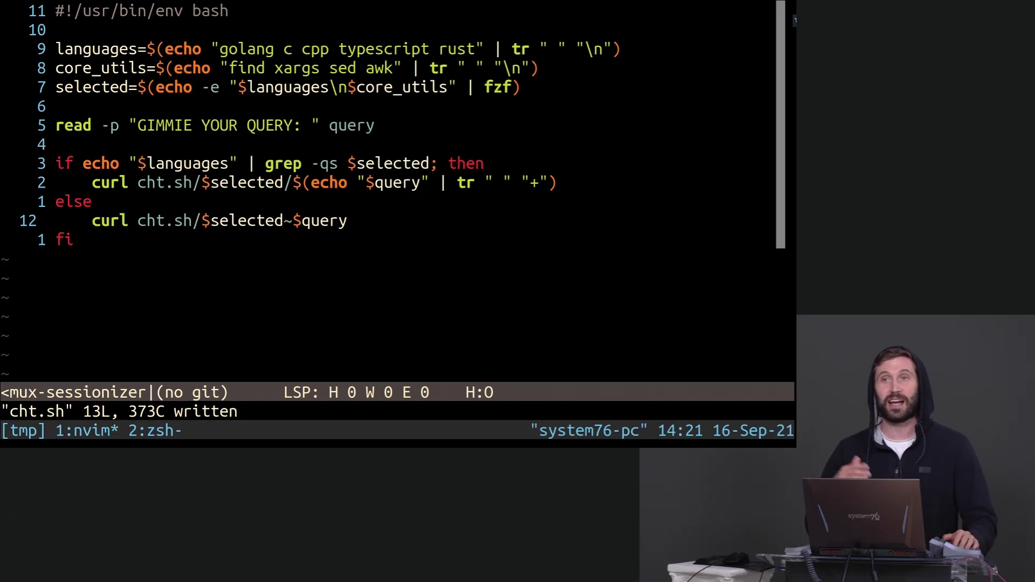
key("ctrl+a")
key("2")
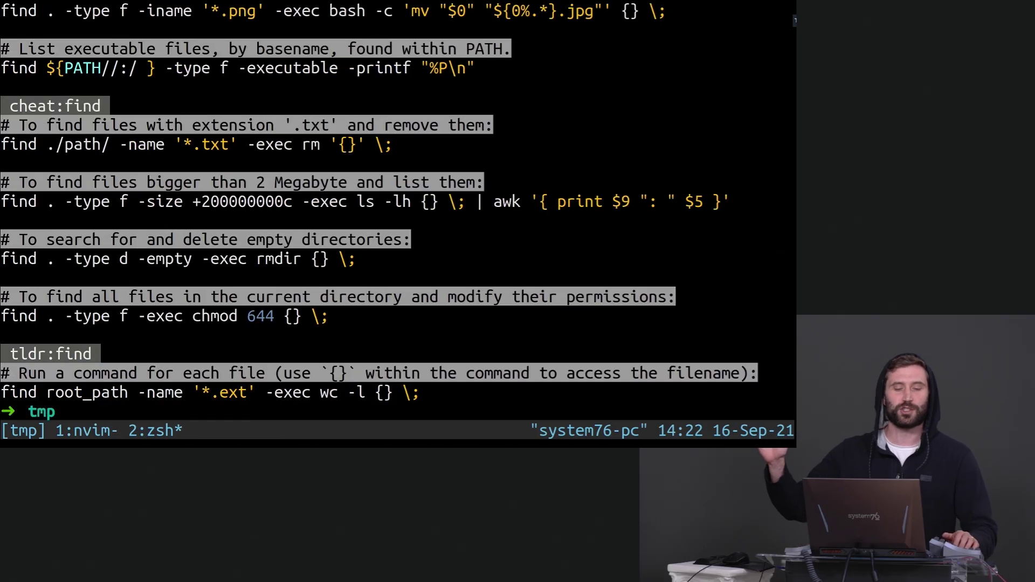
type("man tmux")
Open man tmux and add a 'tmux split-window -v' line above the curl
key("Return")
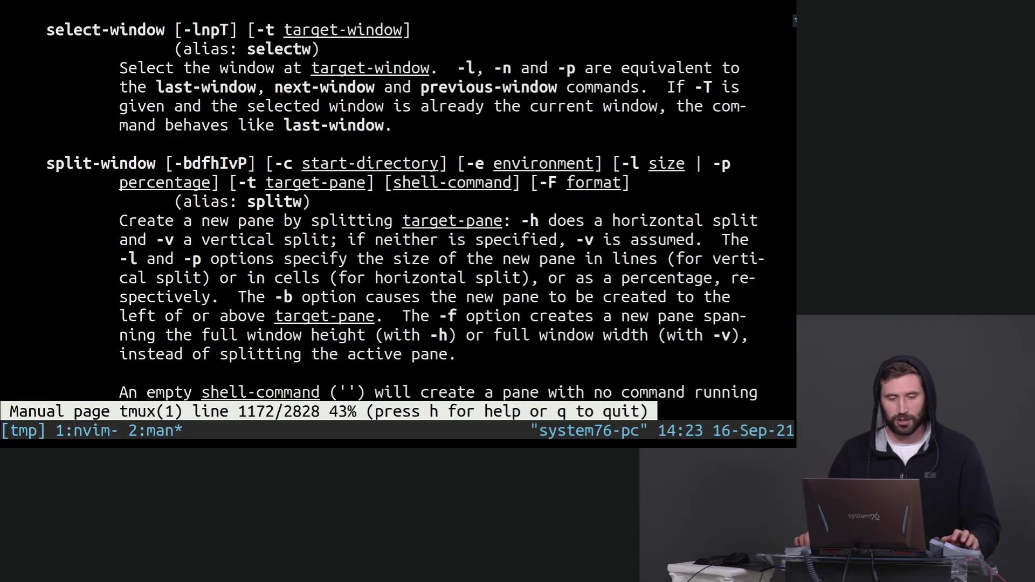
key("ctrl+a")
key("1")
key("k")
key("k")
type("O")
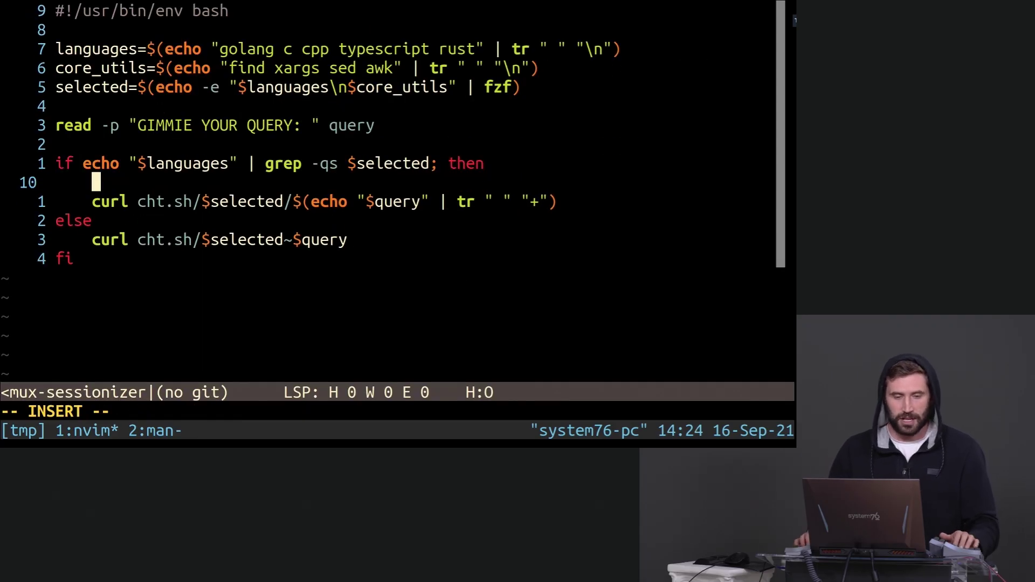
type("tmux sp")
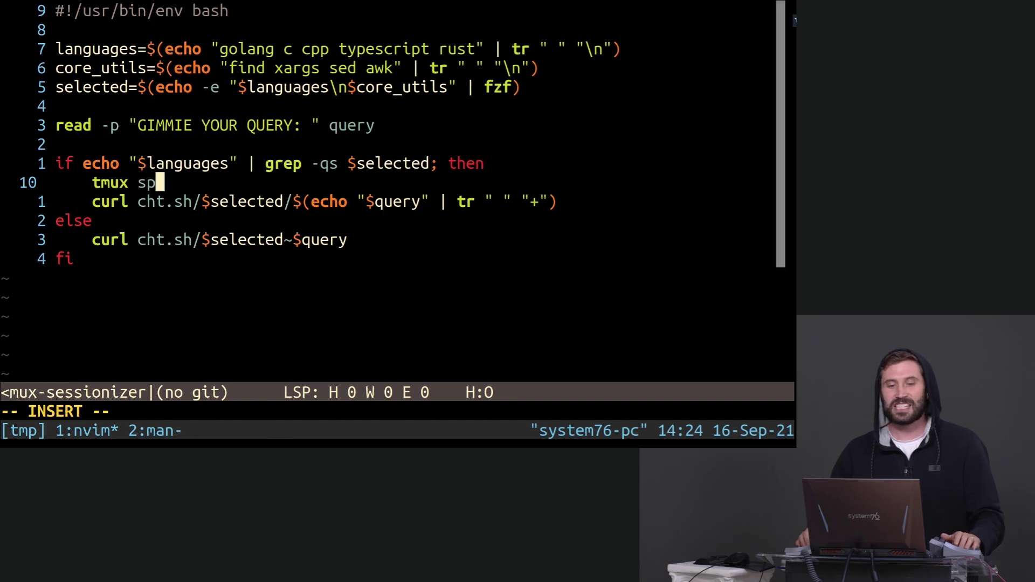
type("lit-window -v")
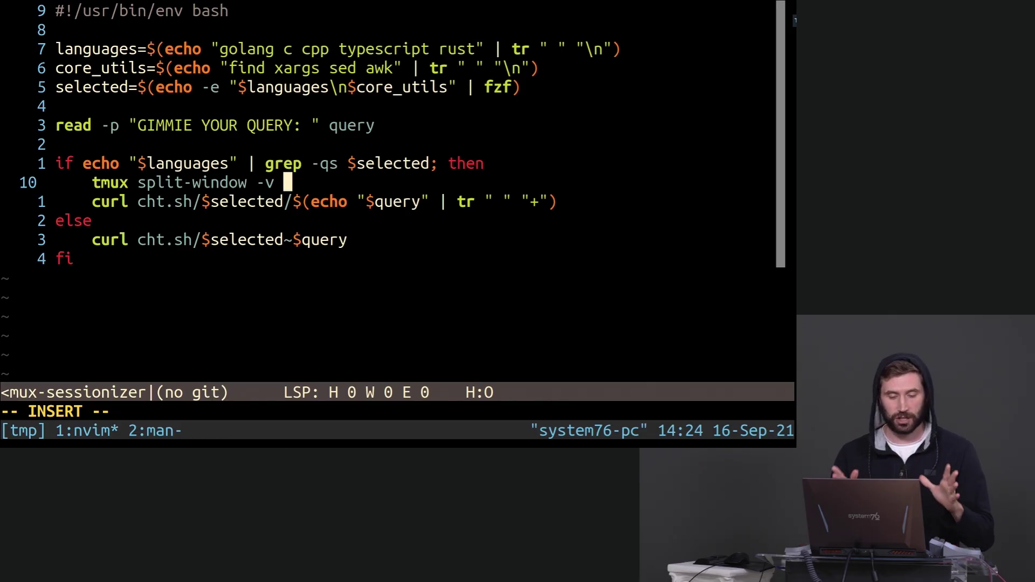
Read the manual's split-window entry, marking the start-directory and environment text
key("ctrl+a")
key("2")
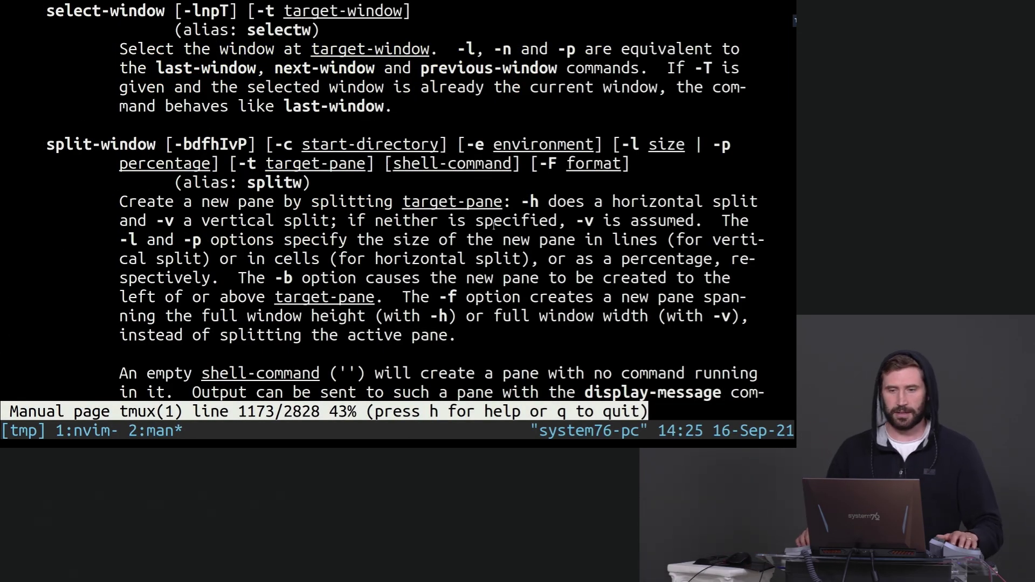
left_click_drag(319, 145, 413, 144)
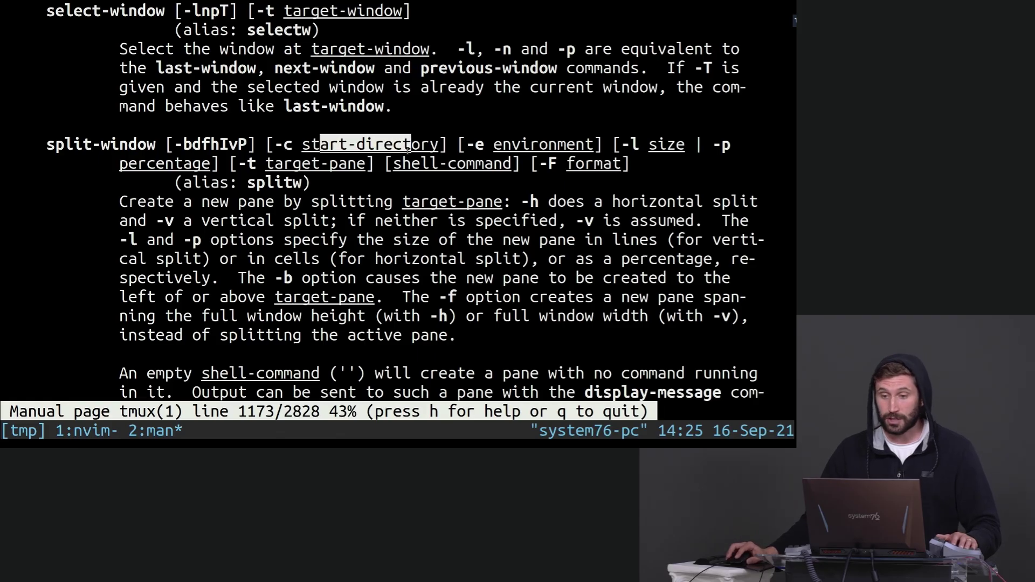
double_click(538, 145)
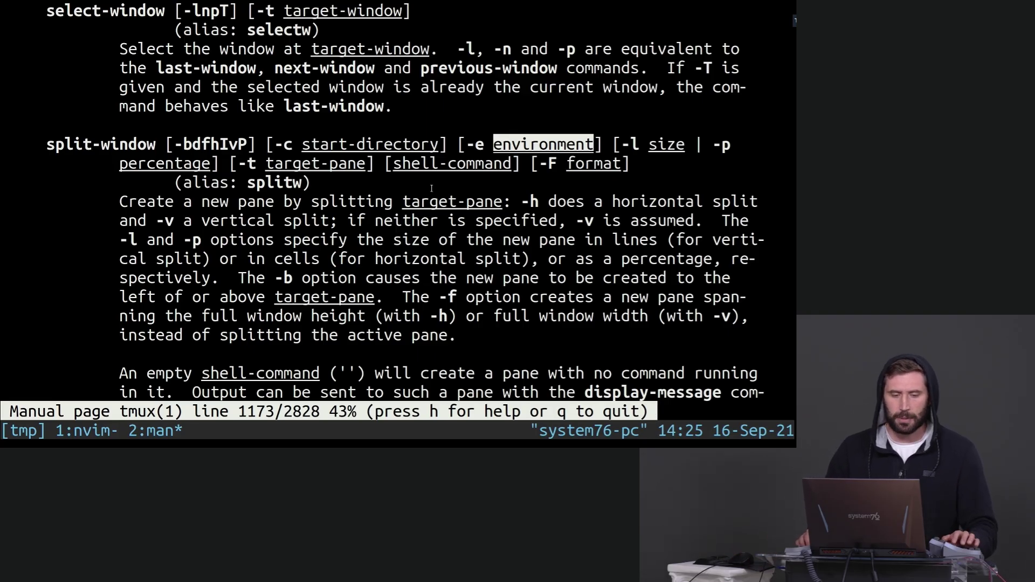
key("ctrl+a")
key("1")
Join the curl line onto the tmux split-window -v line and save
key("Escape")
type(":w")
key("Return")
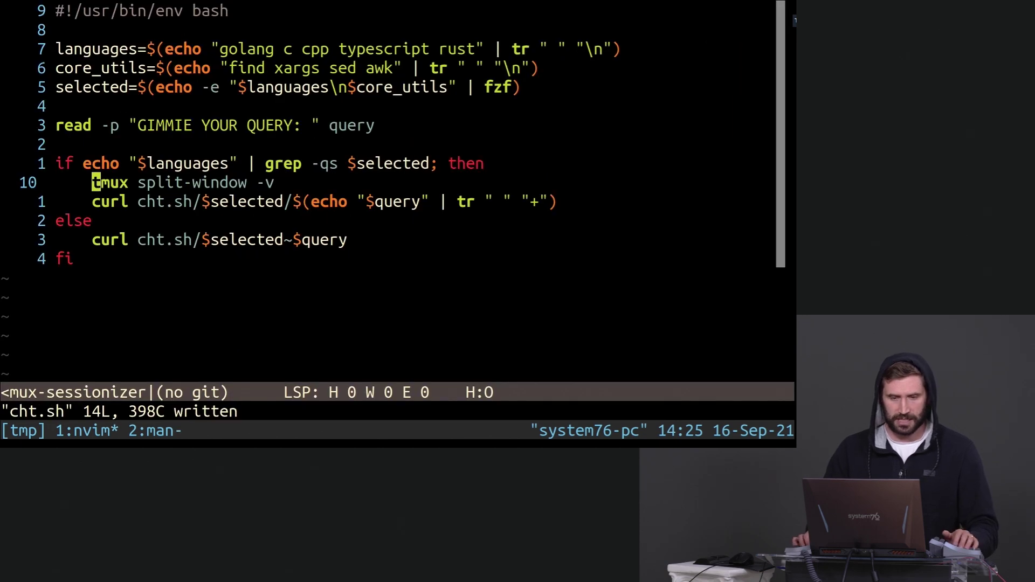
key("A")
key("ctrl+c")
key("a")
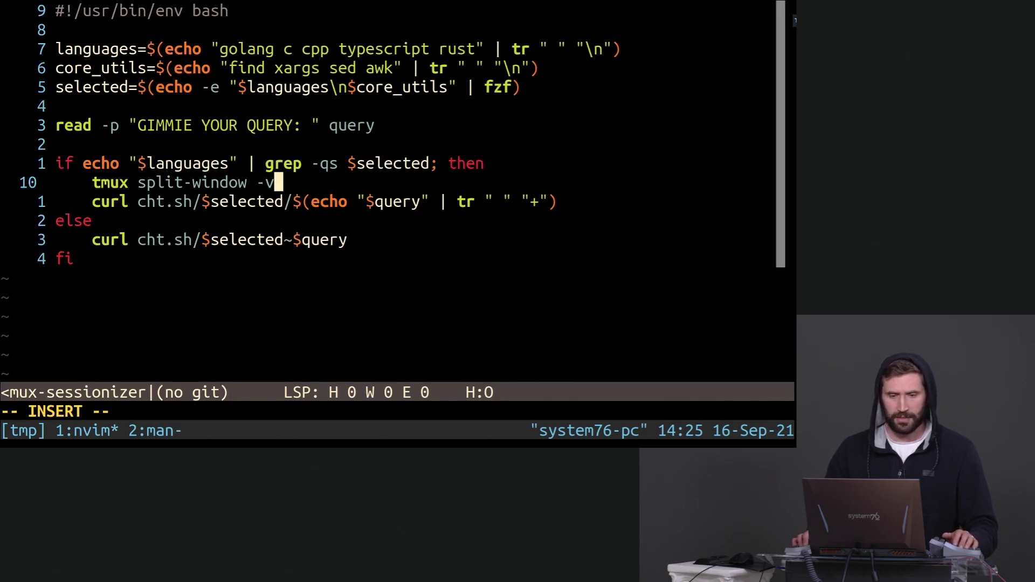
key("ctrl+c")
key("shift+j")
key("ctrl+c")
type(":w")
key("Return")
type("w")
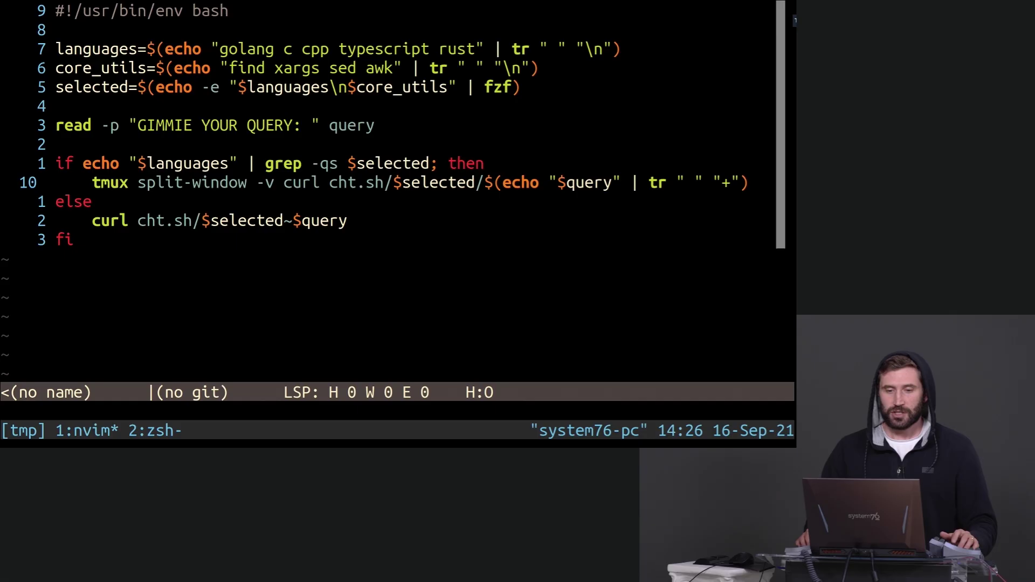
type("indow -v bash -c ")
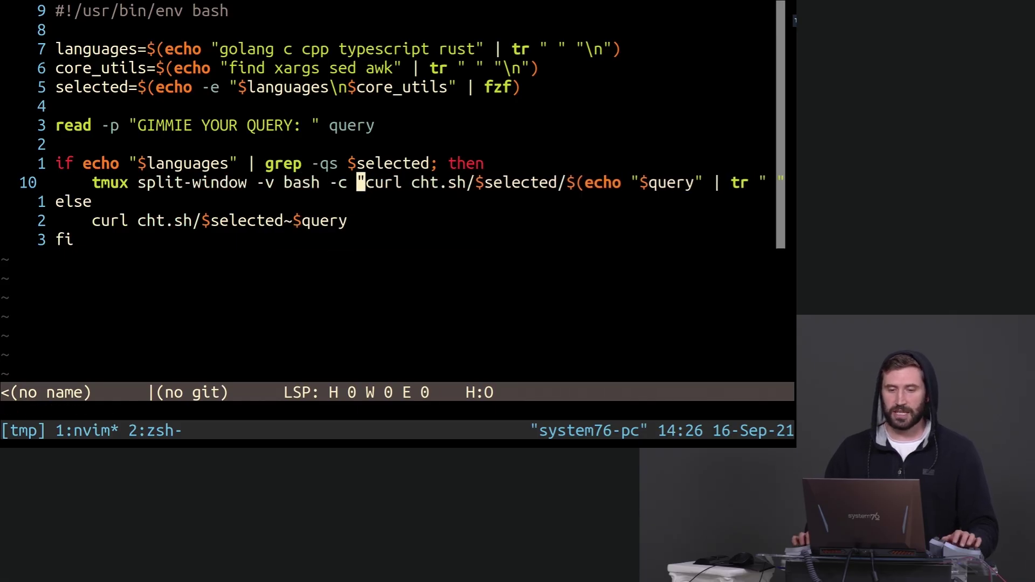
type("\"")
Wrap the joined command in bash -c "… | less" and remove the stray backslash
key("End")
type("| le")
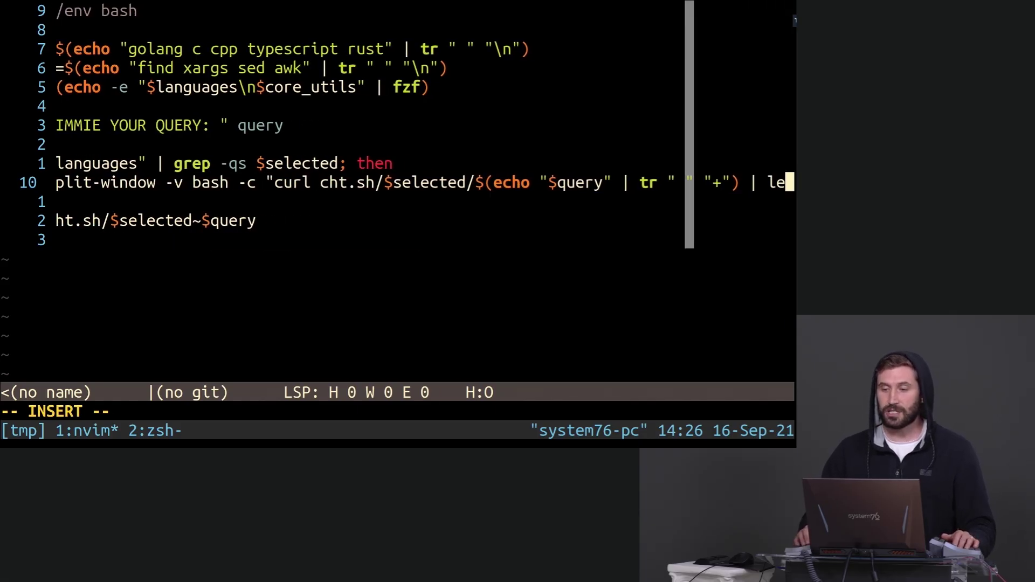
type("ss\"")
key("Escape")
key("b")
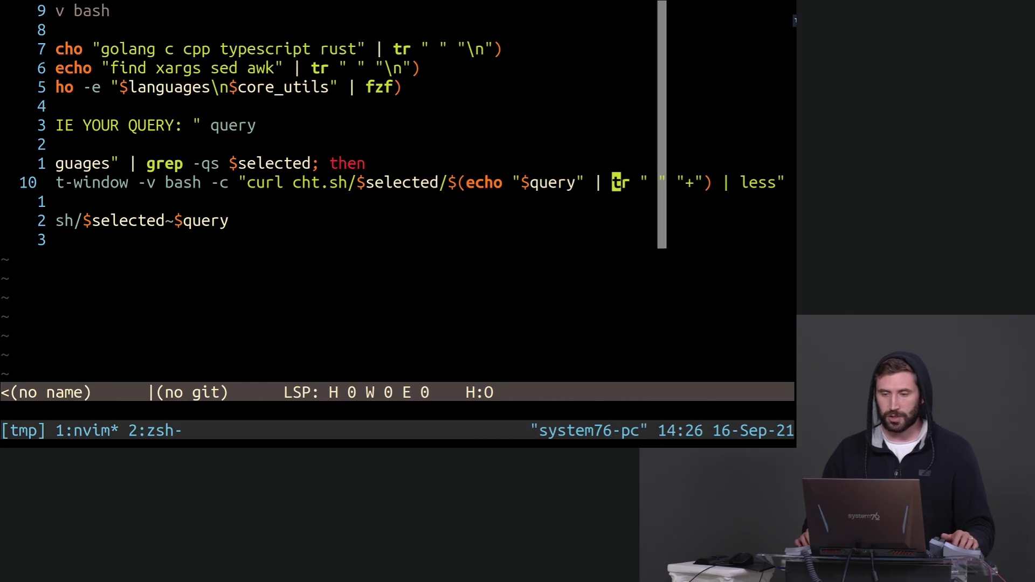
type("V")
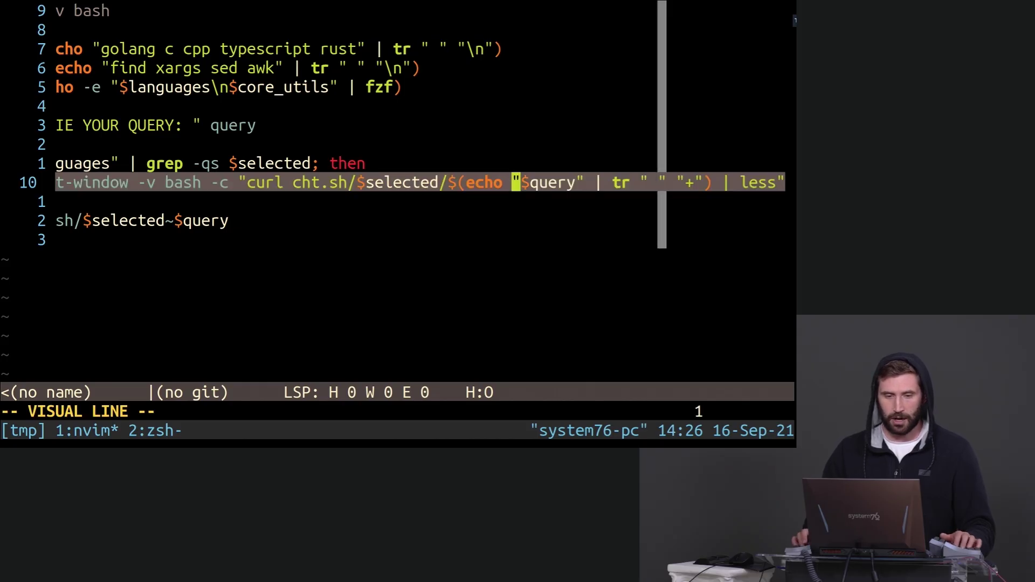
type(":")
key("Escape")
key("k")
key("b")
key("b")
type("bja")
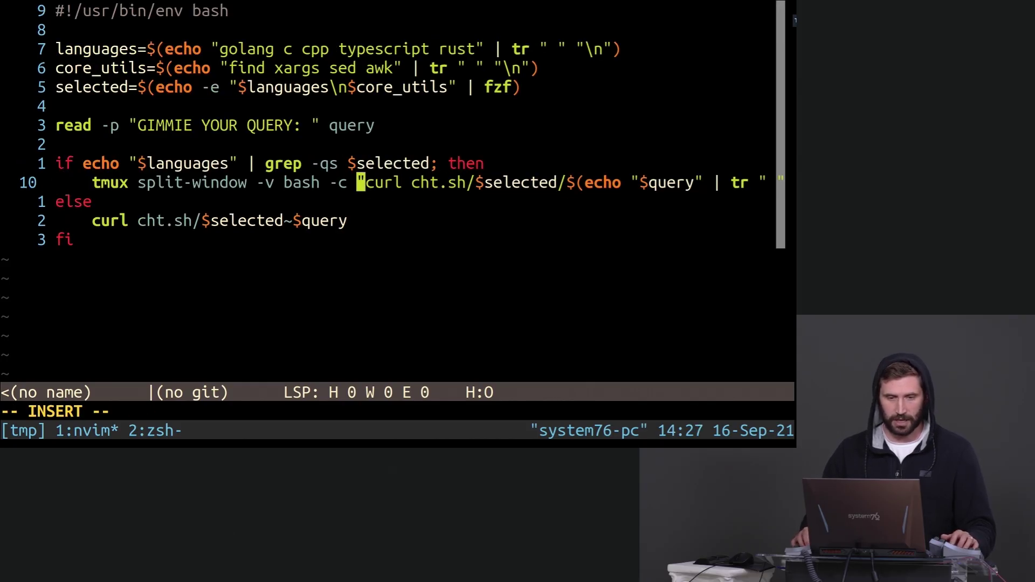
type("\\")
key("BackSpace")
key("Escape")
key("l")
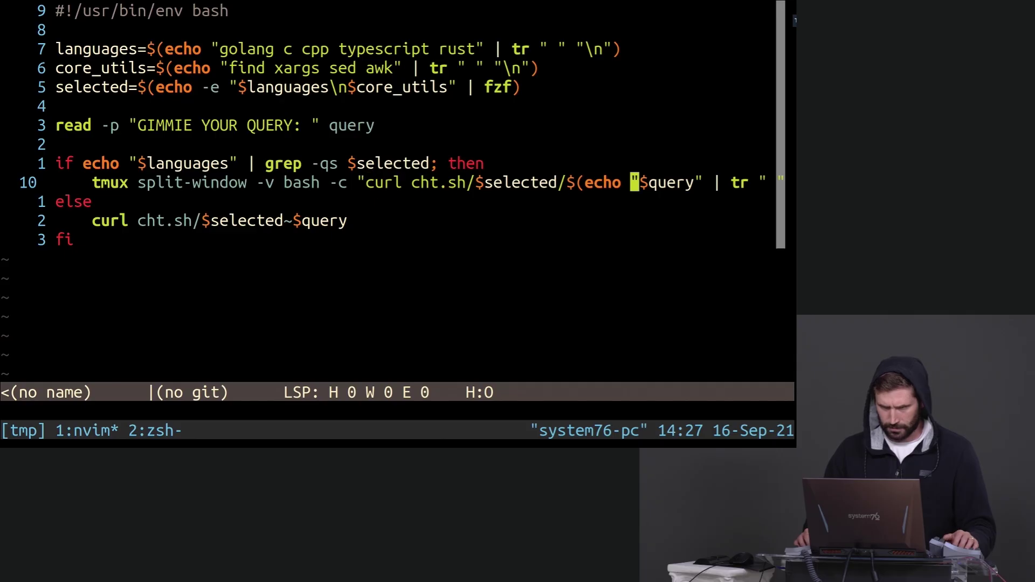
Check the split line's quoting, save cht.sh, and quit Neovim
key("w")
key("w")
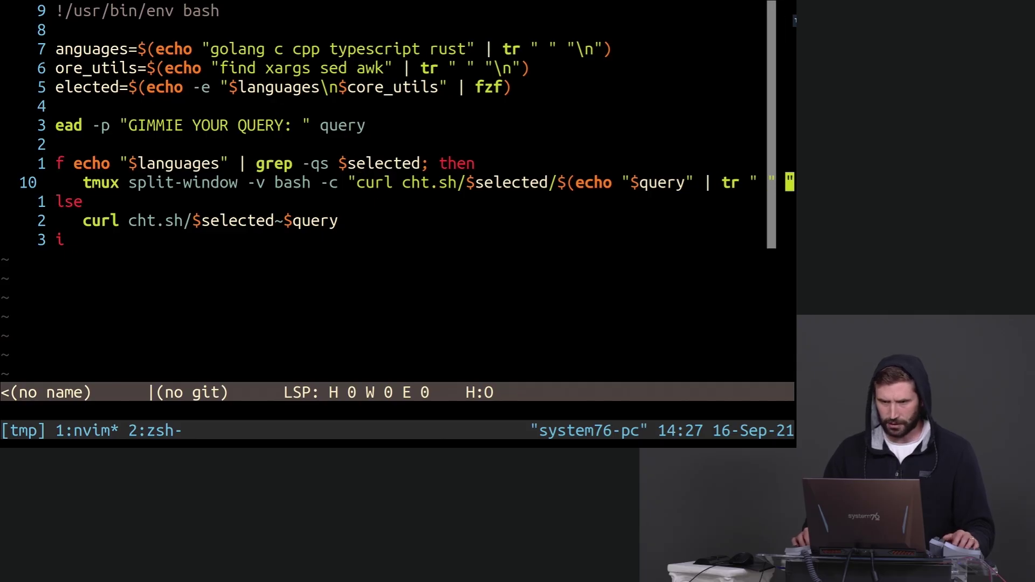
key("w")
key("w")
key("j")
key("k")
key("$")
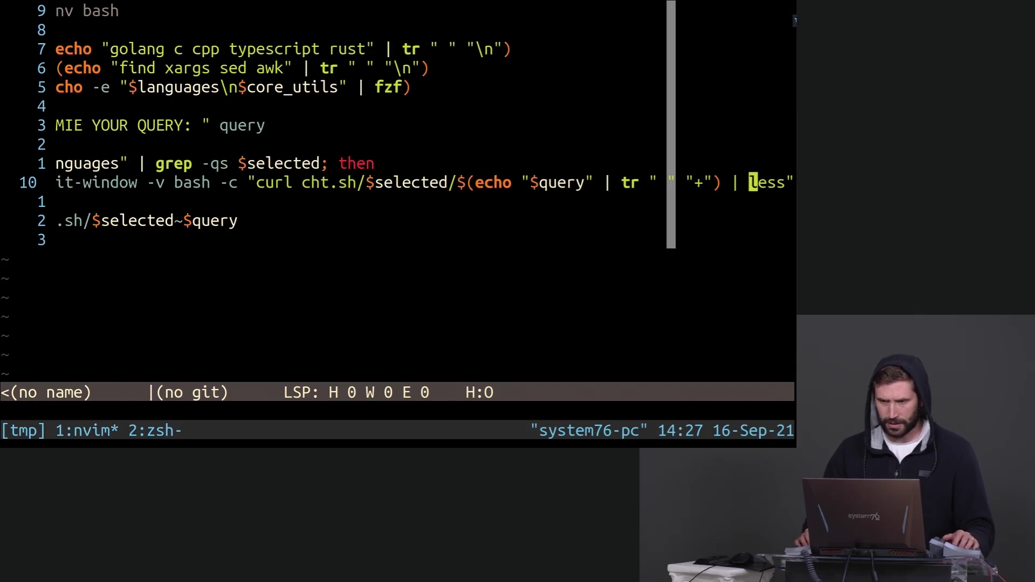
type(":w")
key("Return")
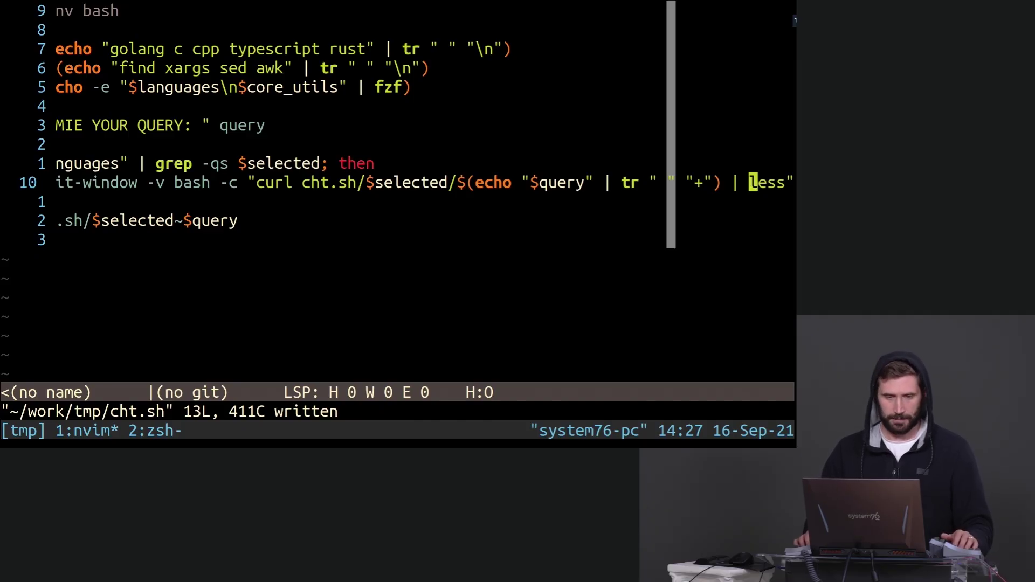
type(":q")
key("Return")
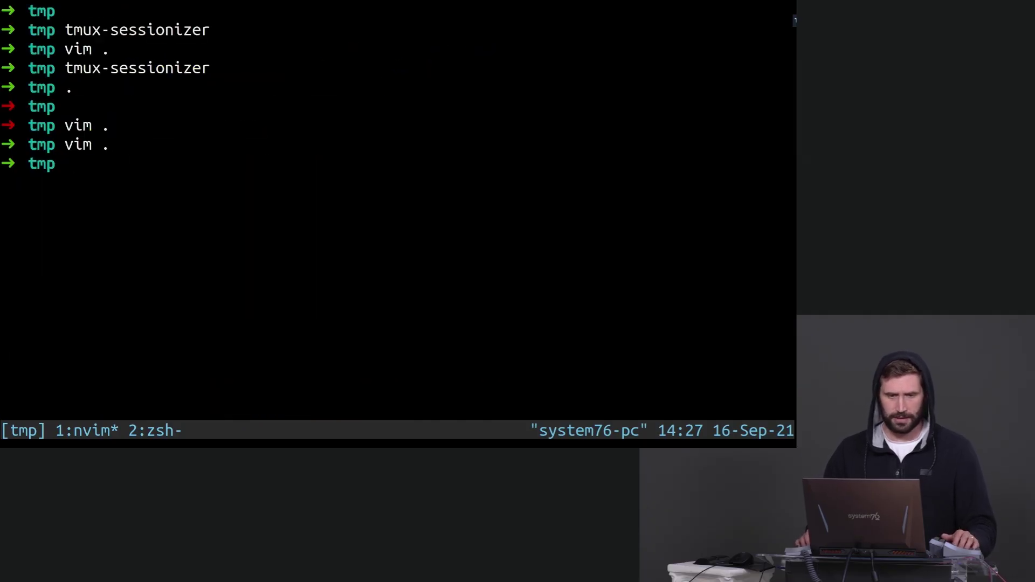
Rerun ./cht.sh from shell history in window 2
key("Up")
key("Return")
key("ctrl+a")
key("2")
key("Up")
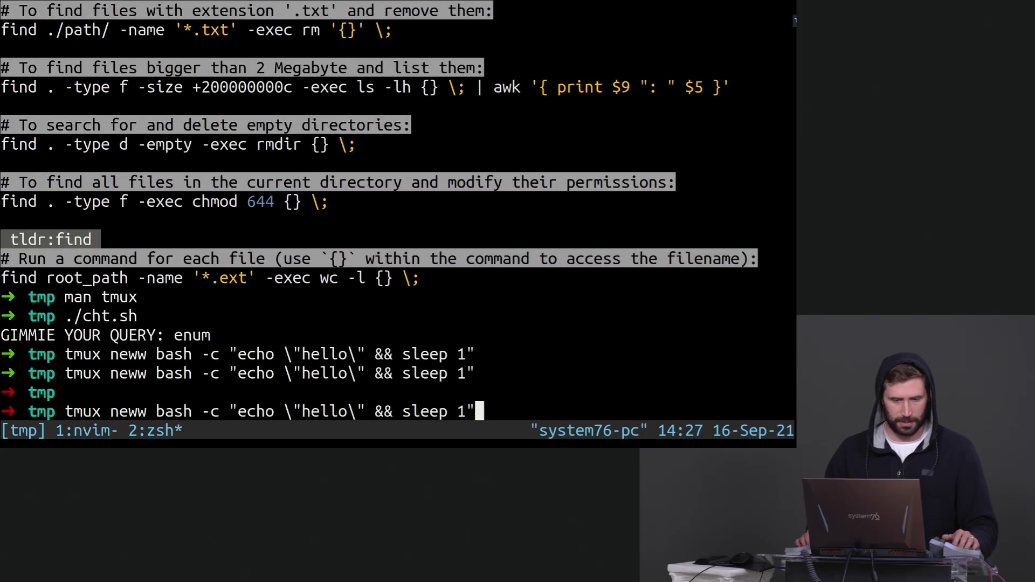
key("Up")
key("Return")
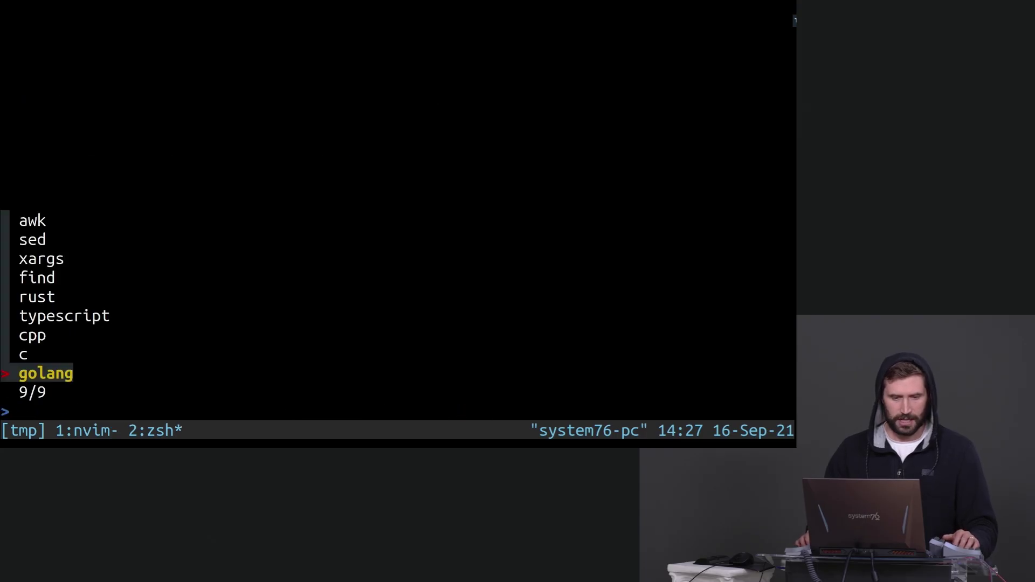
type("ty")
Look up typescript enum, then run 'vim .' on the tmp folder
key("Return")
type("enum")
key("Return")
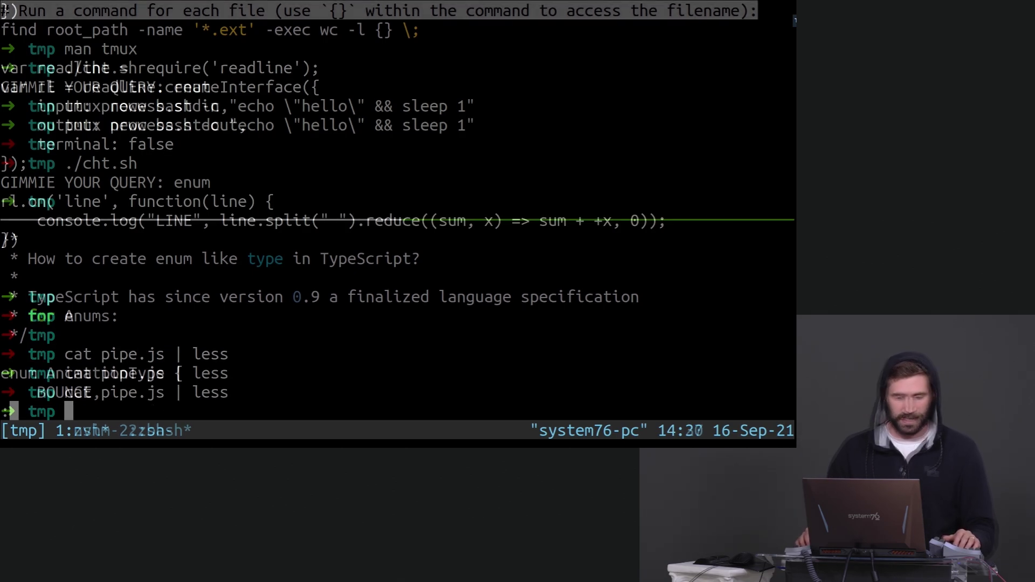
key("Return")
key("Return")
type("v .")
Open cht.sh from the tmp folder listing and go to the split-window line
key("Return")
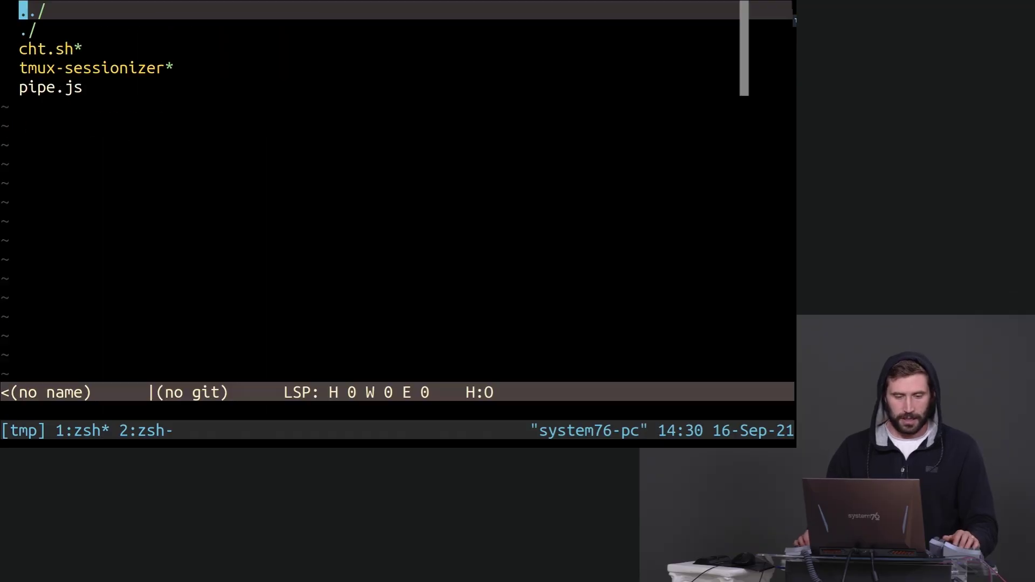
key("ctrl+t")
type(":w")
key("Return")
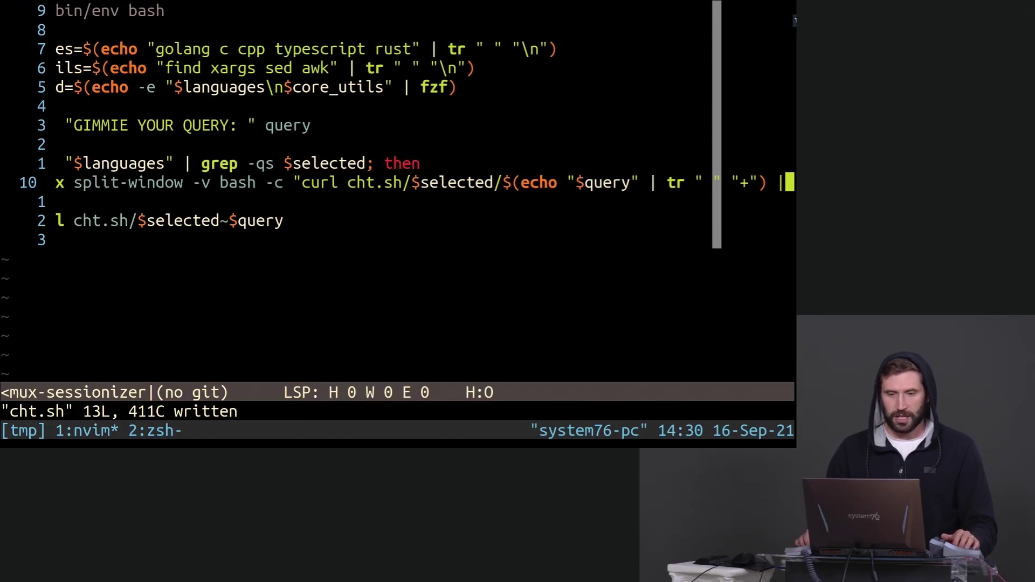
key("A")
key("Escape")
type(":w")
key("Return")
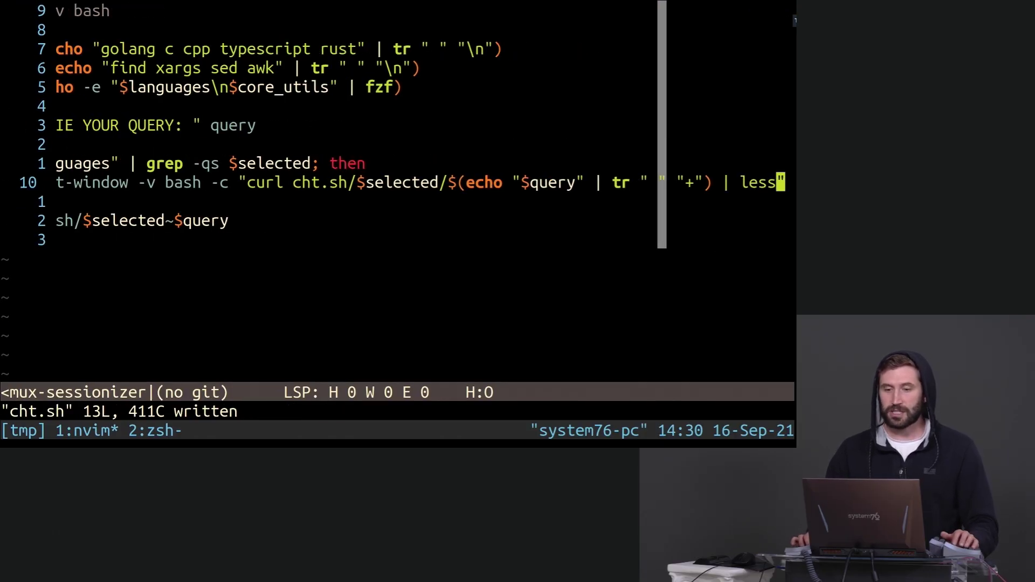
Replace the split option -v with -H and save the script
key("asciicircum")
key("w")
key("w")
type("sH")
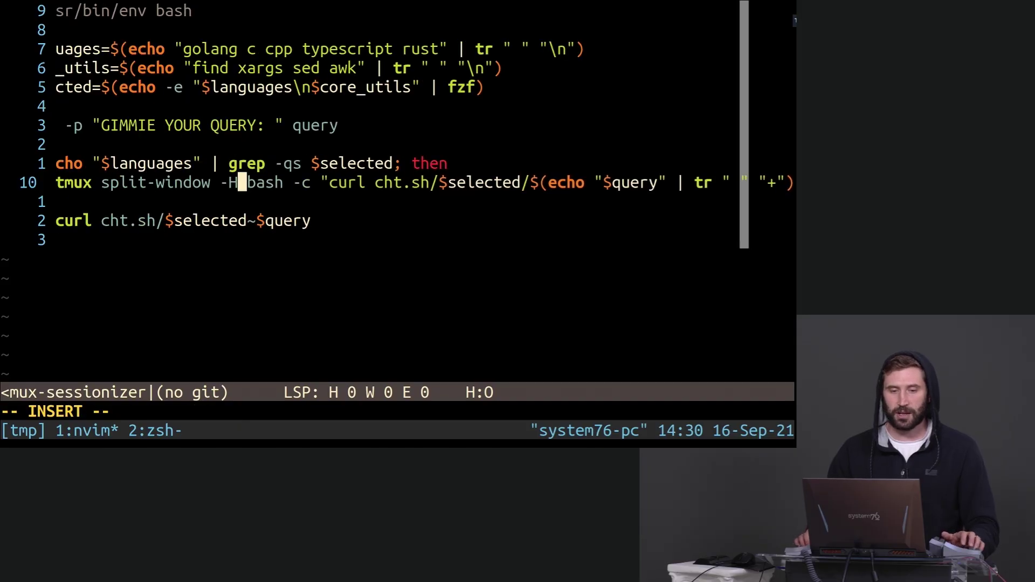
key("Escape")
type(":w")
key("Return")
type(":q")
Quit Neovim and relaunch ./cht.sh to bring up the nine-topic picker
key("Return")
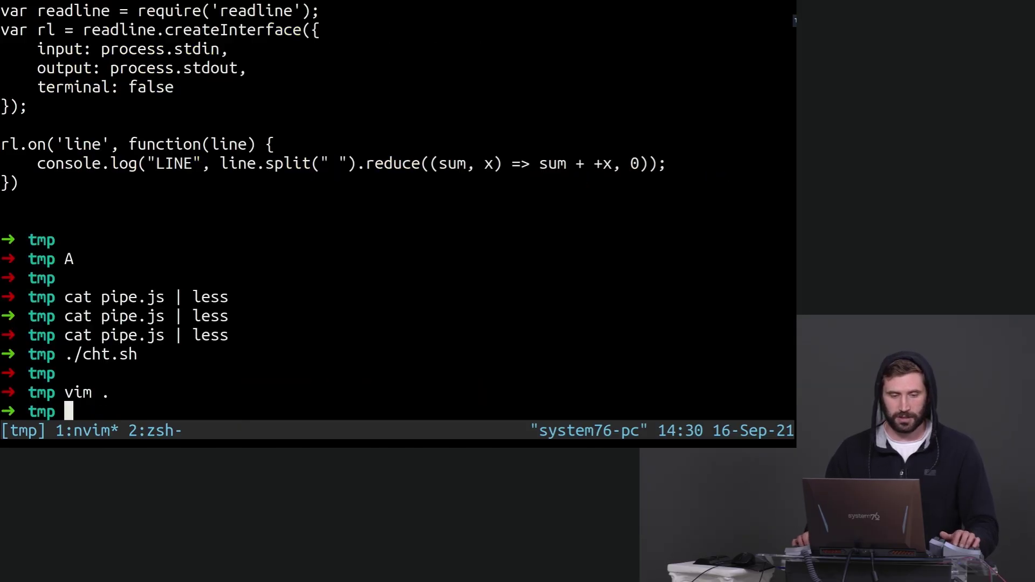
key("Up")
key("Up")
key("Up")
key("ctrl+c")
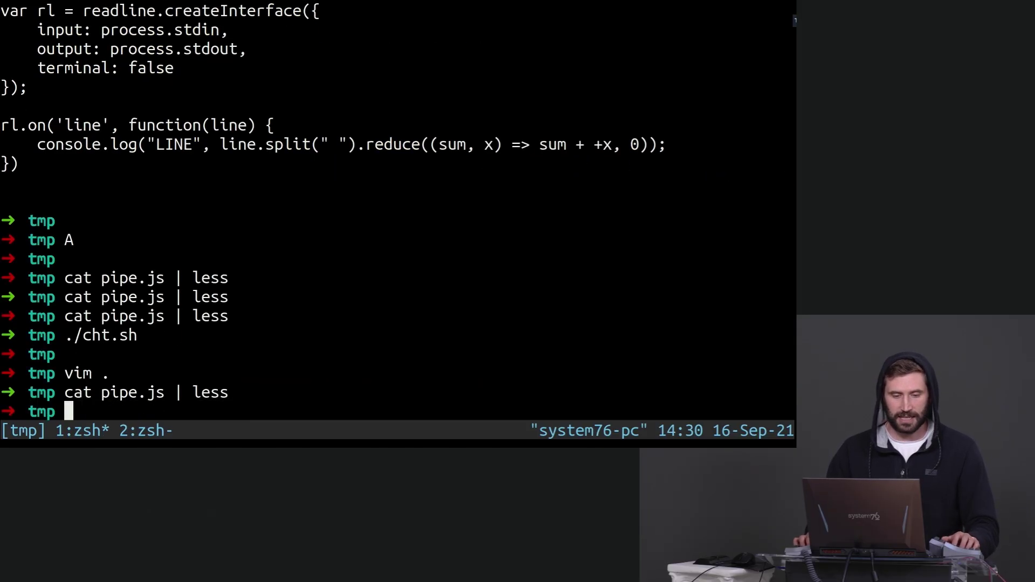
type("./cht.sh")
key("Return")
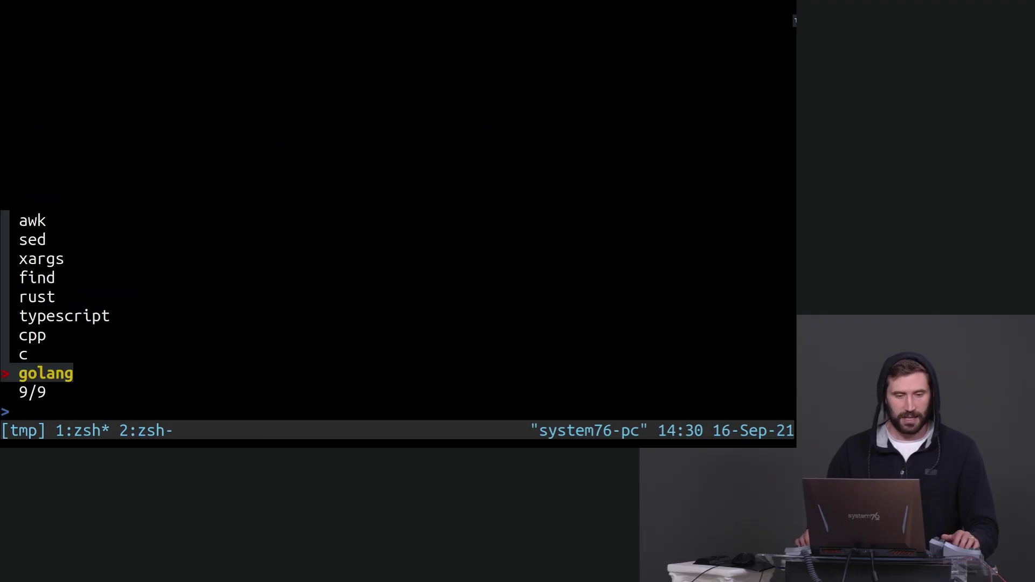
Query typescript enum, scroll the answer in the side pane, then close it with q
key("Up")
key("Up")
key("Up")
key("Return")
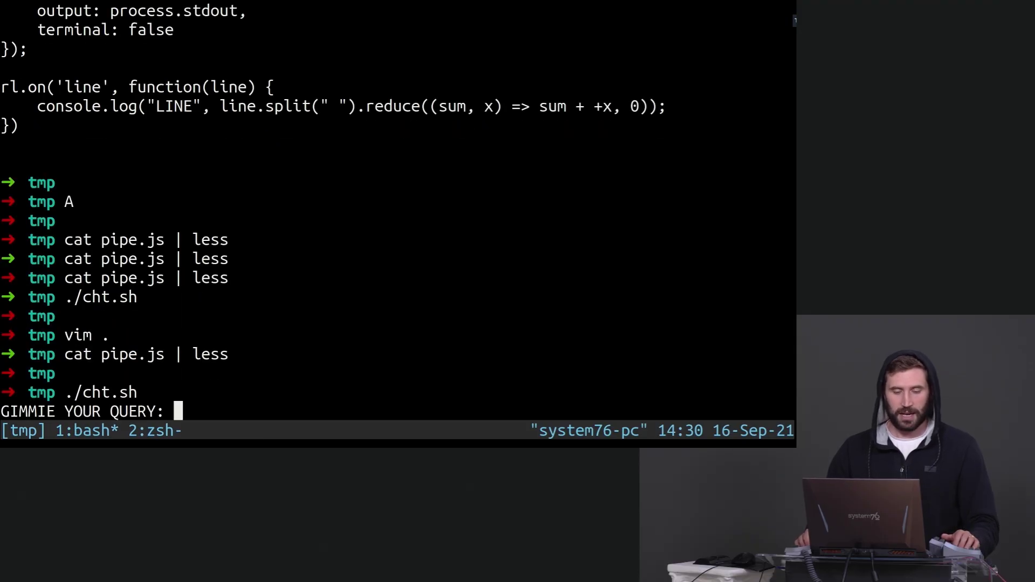
type("enum")
key("Return")
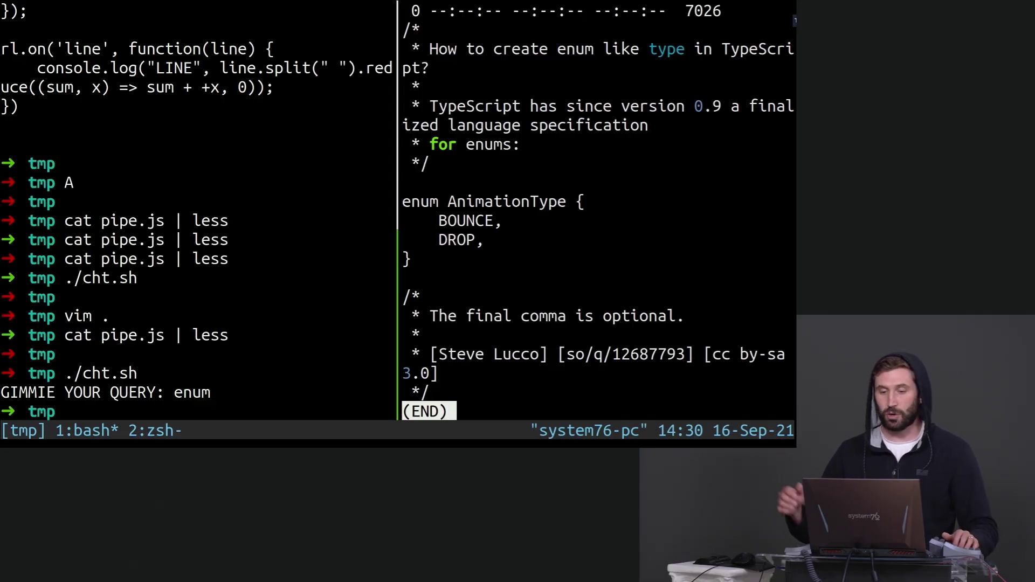
key("Down")
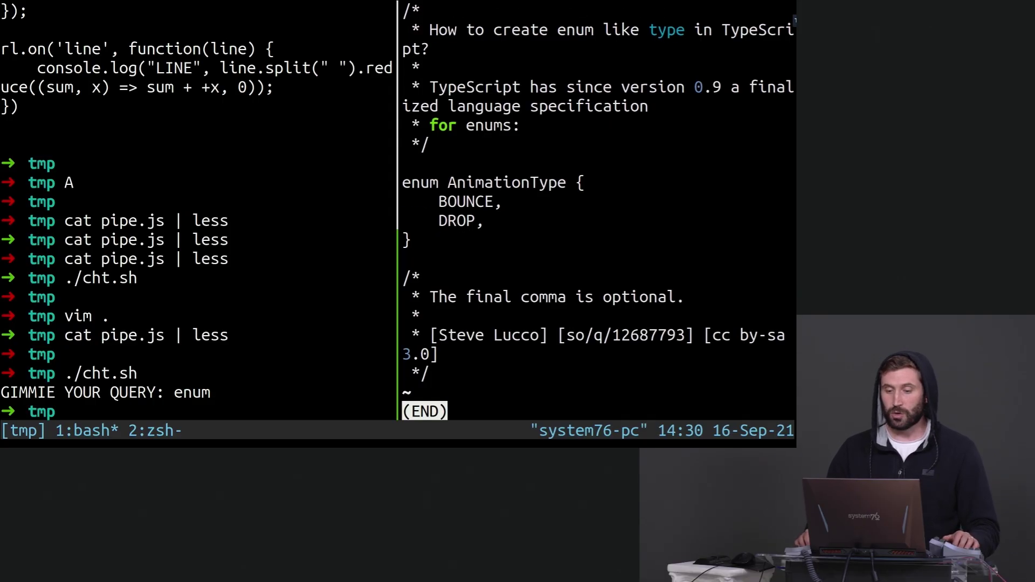
key("q")
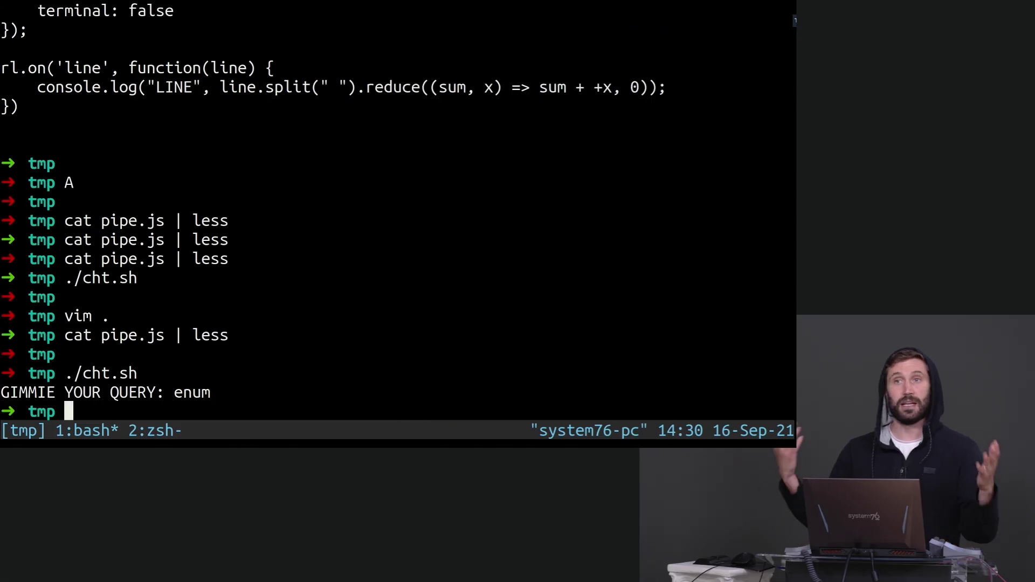